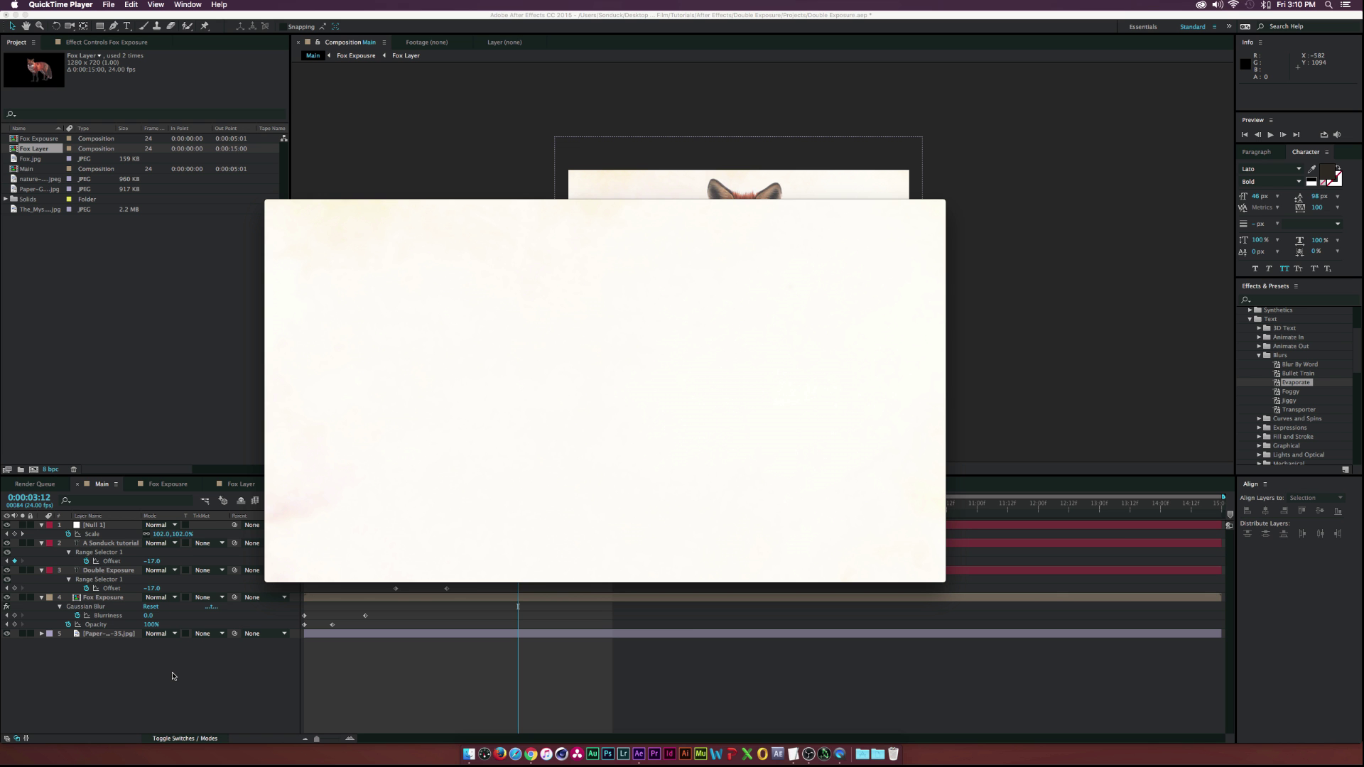
Step: Preview the finished fox double-exposure video Fox2.mov by scrubbing through its fox and title animation
mouse_move(491, 445)
left_click_drag(691, 464, 603, 549)
left_click(686, 454)
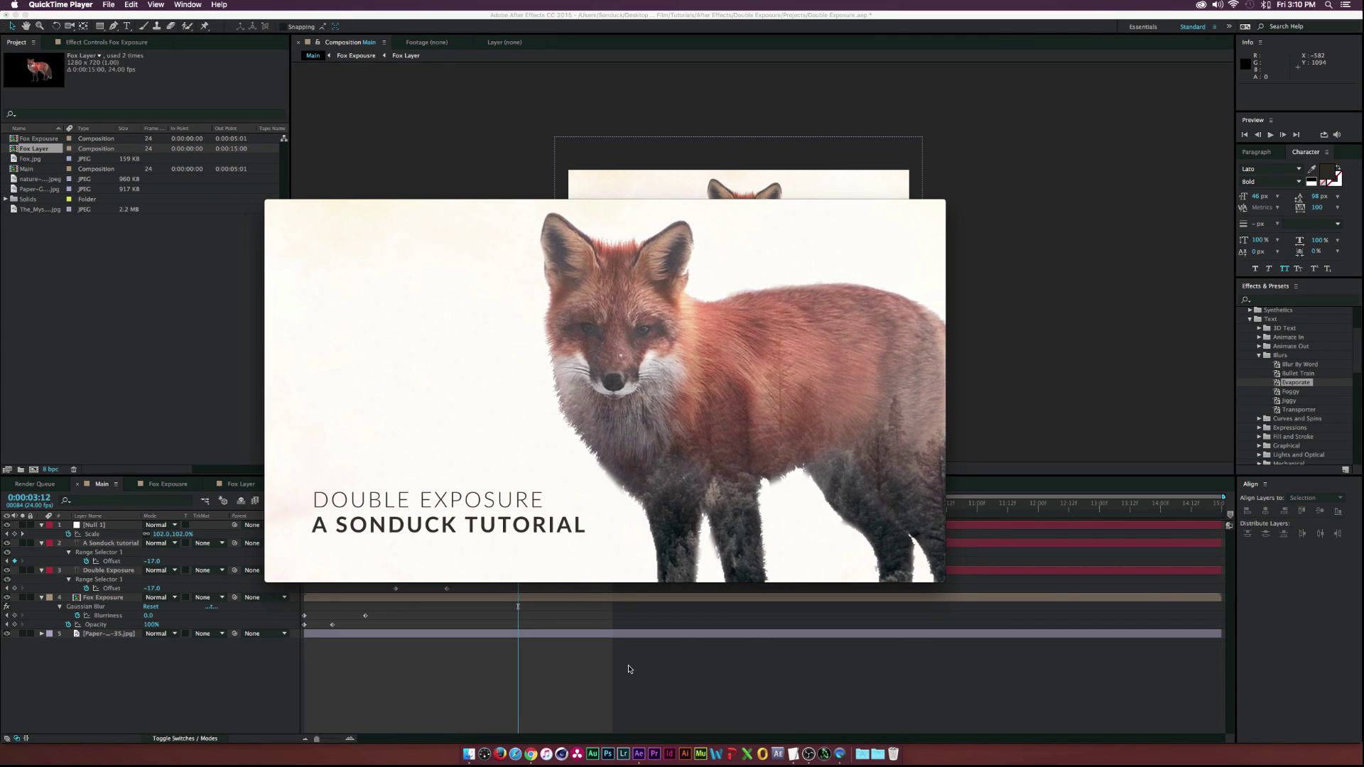
mouse_move(653, 562)
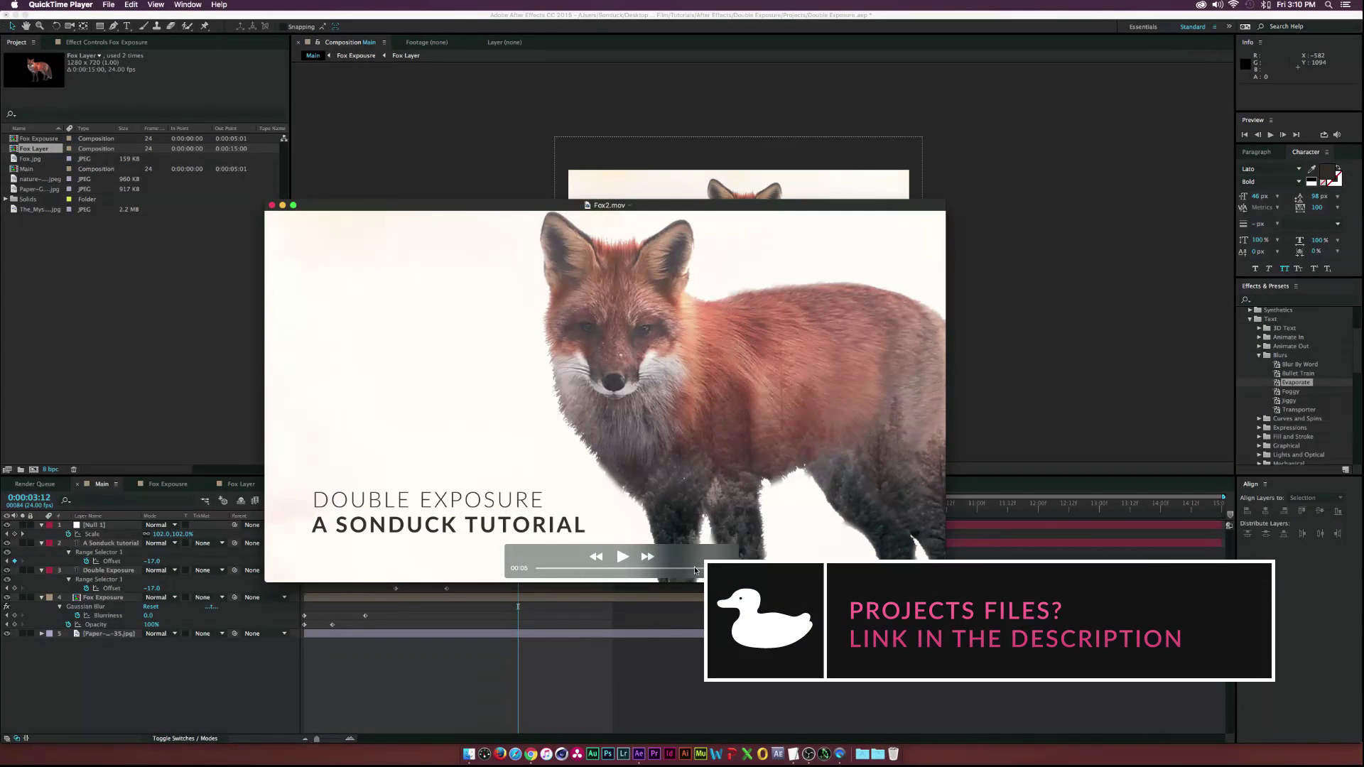
left_click_drag(699, 573, 587, 570)
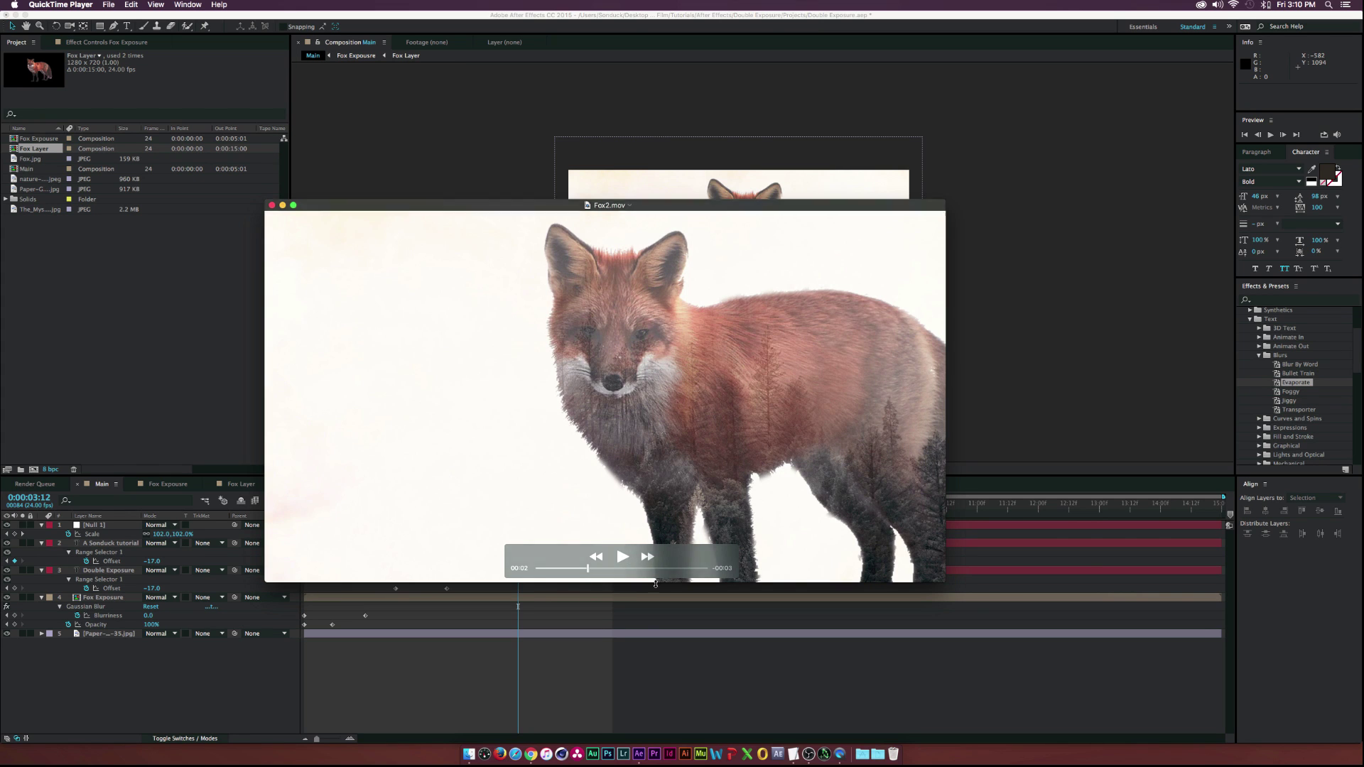
left_click_drag(585, 568, 667, 562)
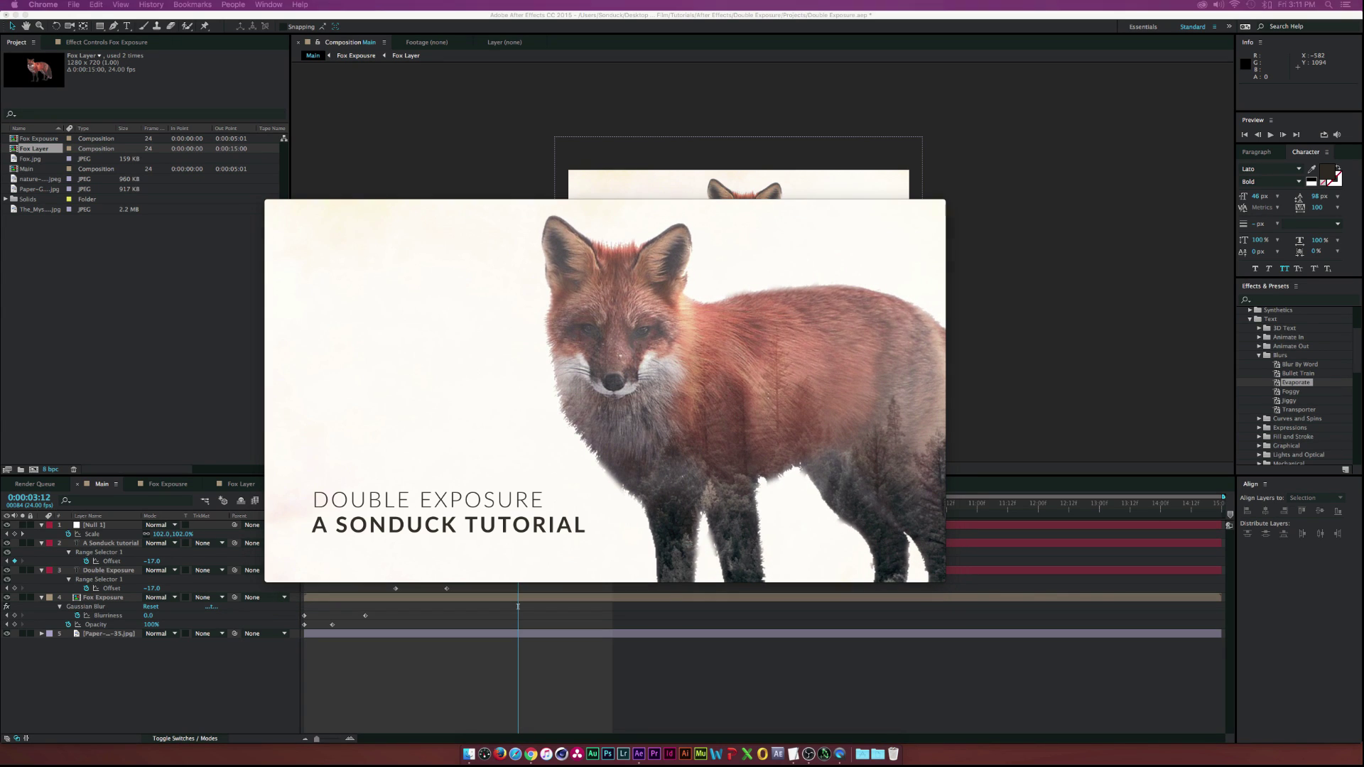
Step: Switch to Chrome and review the Double Exposure Kit page along with the forest and fox source photos
left_click_drag(1, 65, 654, 124)
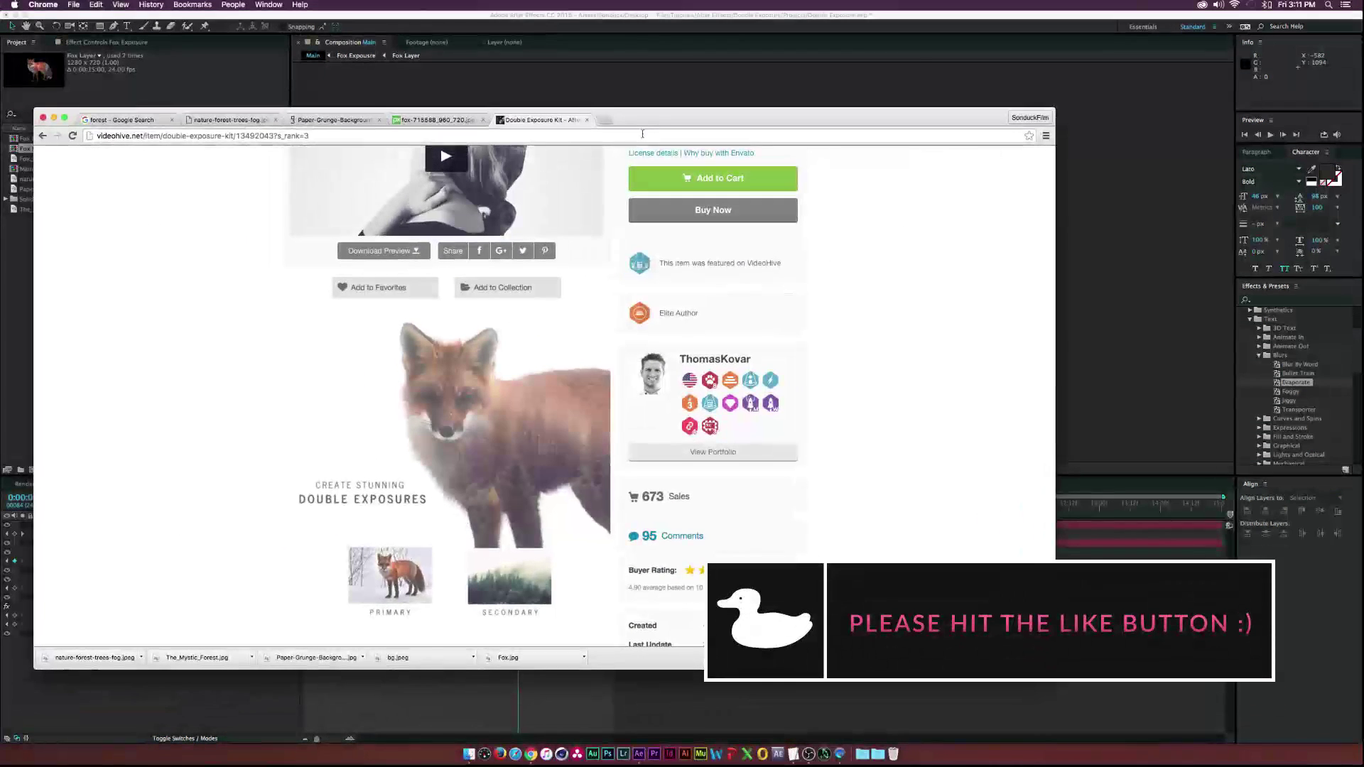
scroll(406, 214, "up", 5)
scroll(405, 214, "down", 4)
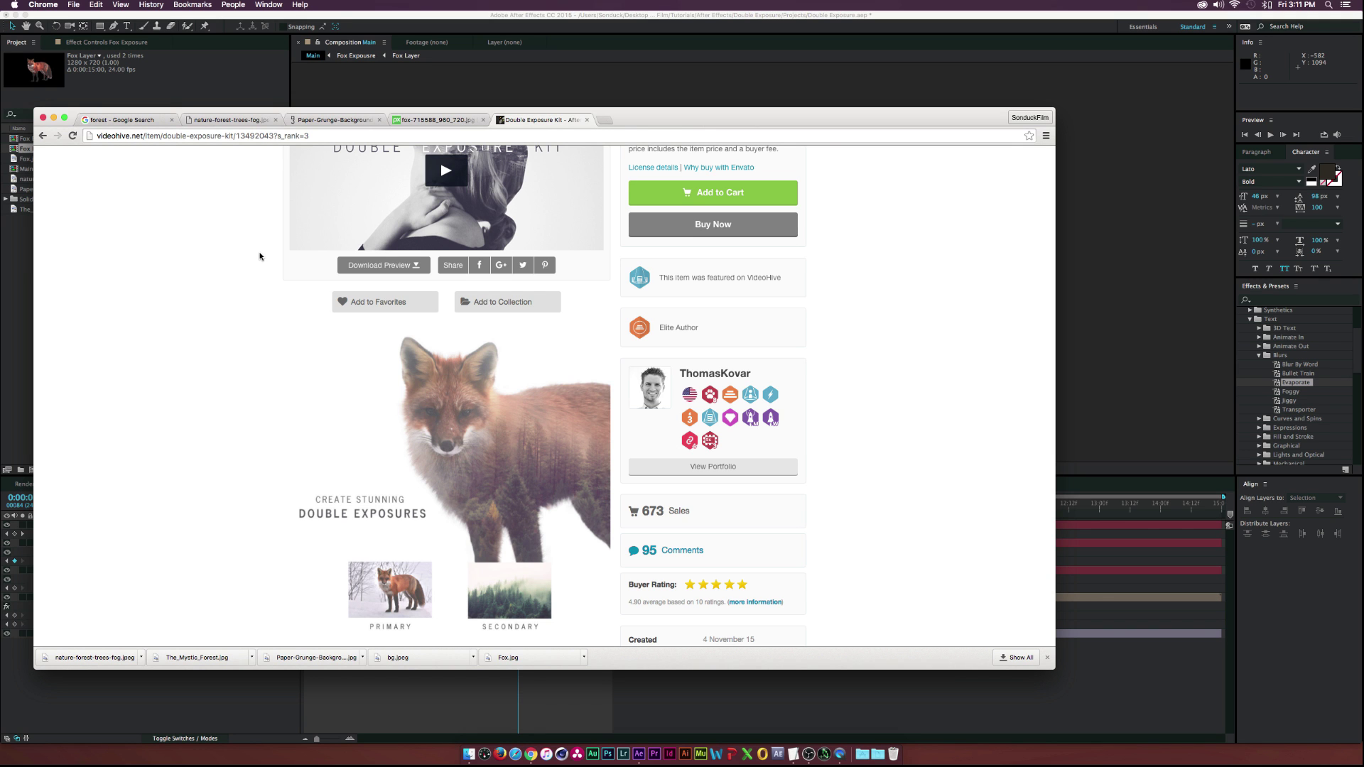
left_click(243, 121)
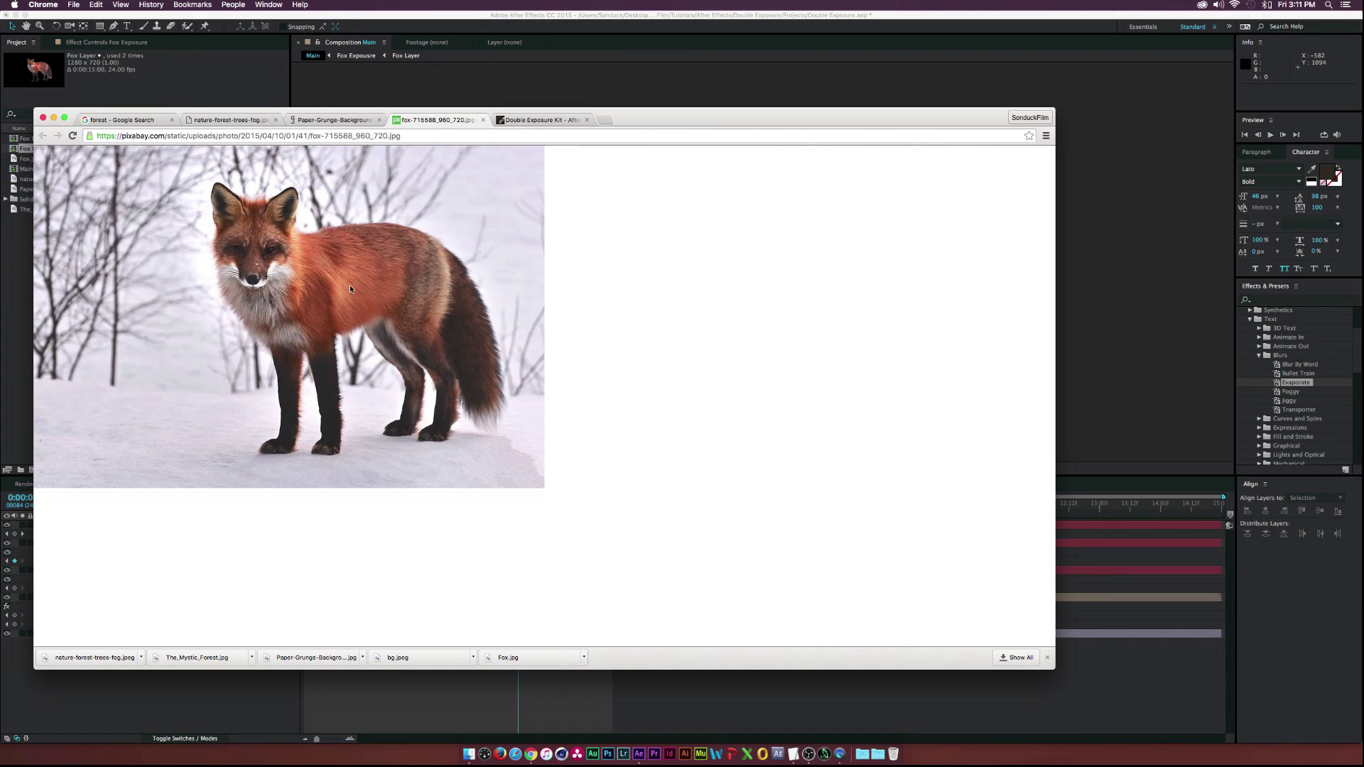
left_click(437, 120)
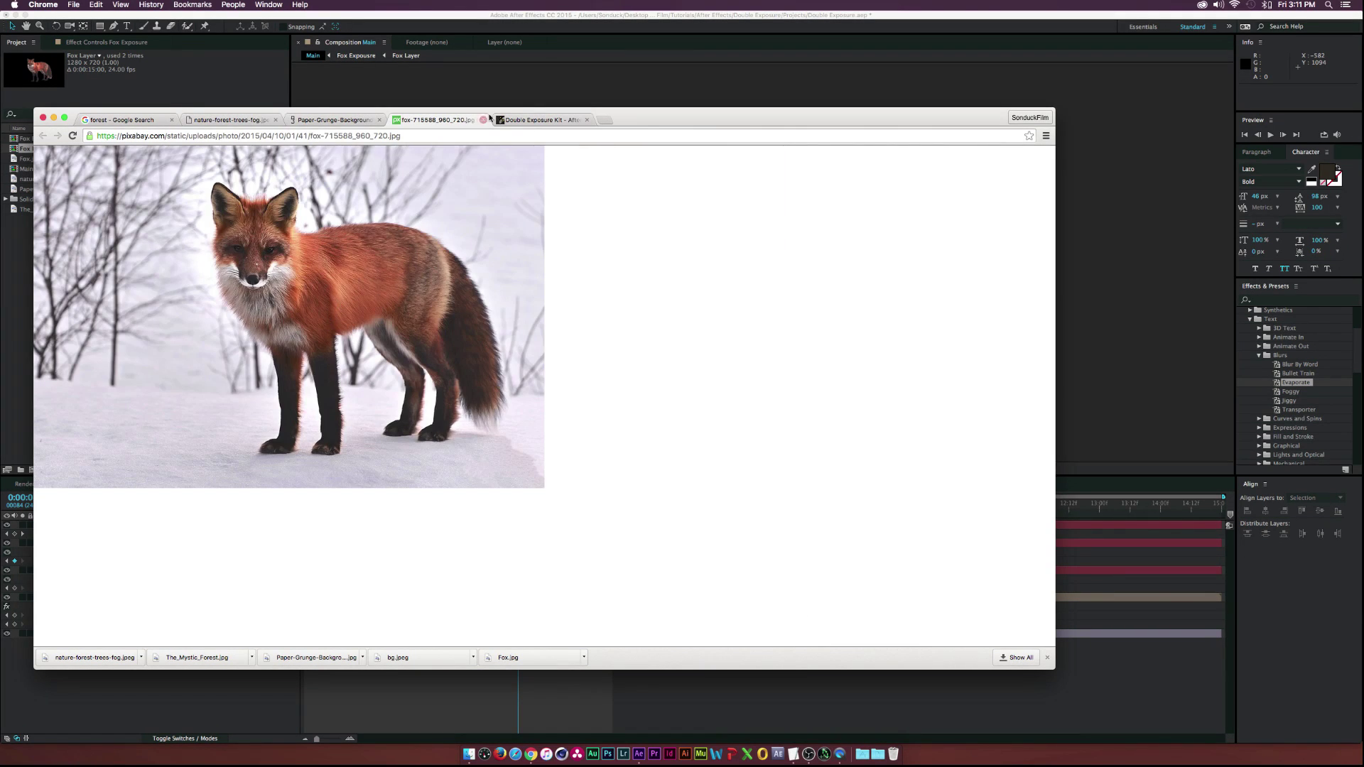
left_click(540, 120)
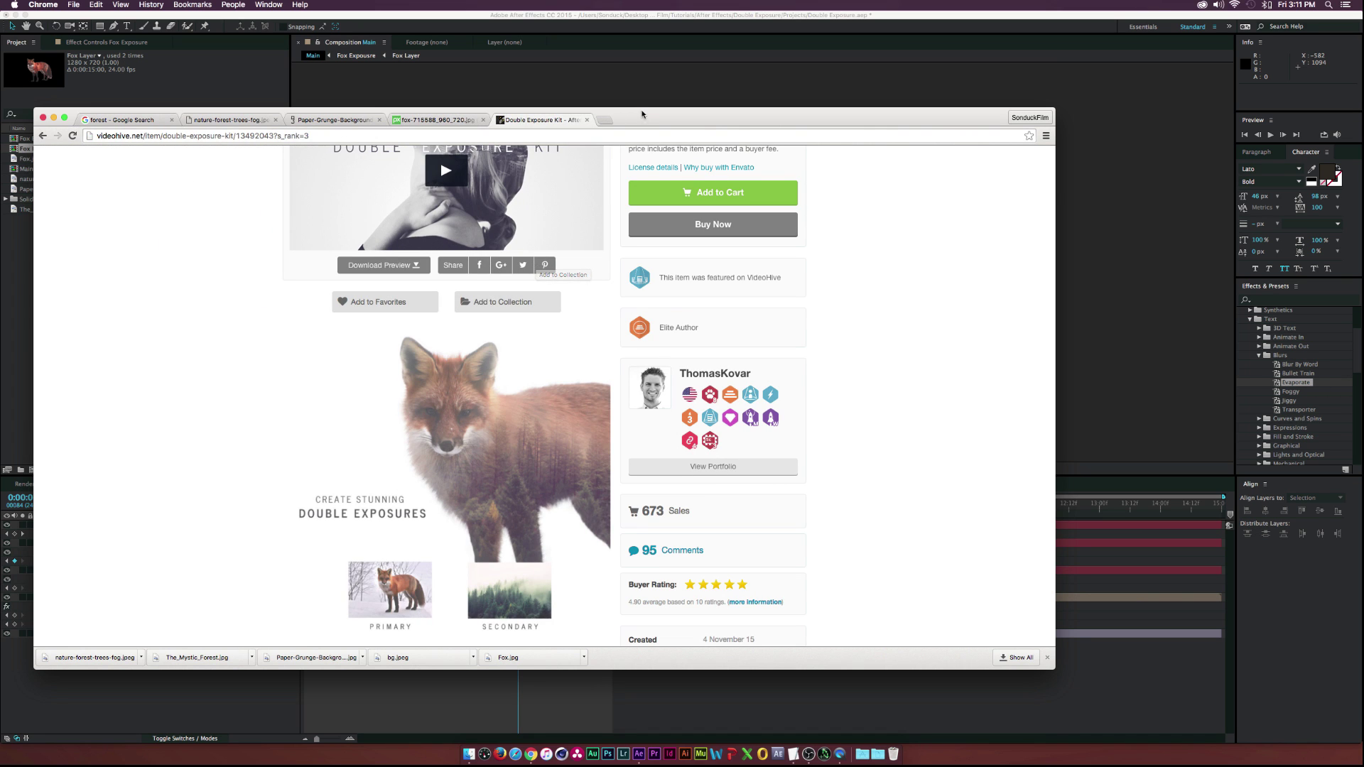
left_click_drag(642, 115, 0, 125)
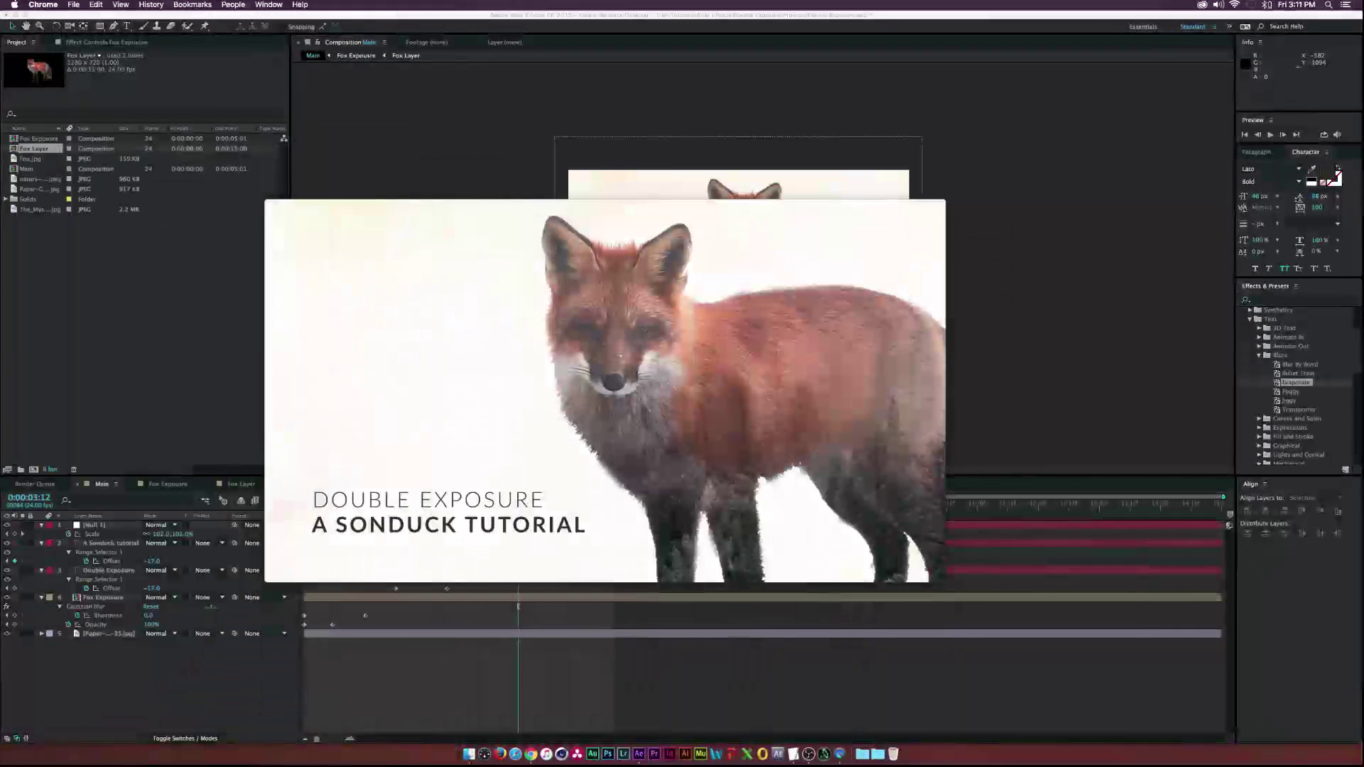
Step: Switch to After Effects and create a 1280 × 720 composition named Main at 24 fps with a 15-second duration
left_click(108, 285)
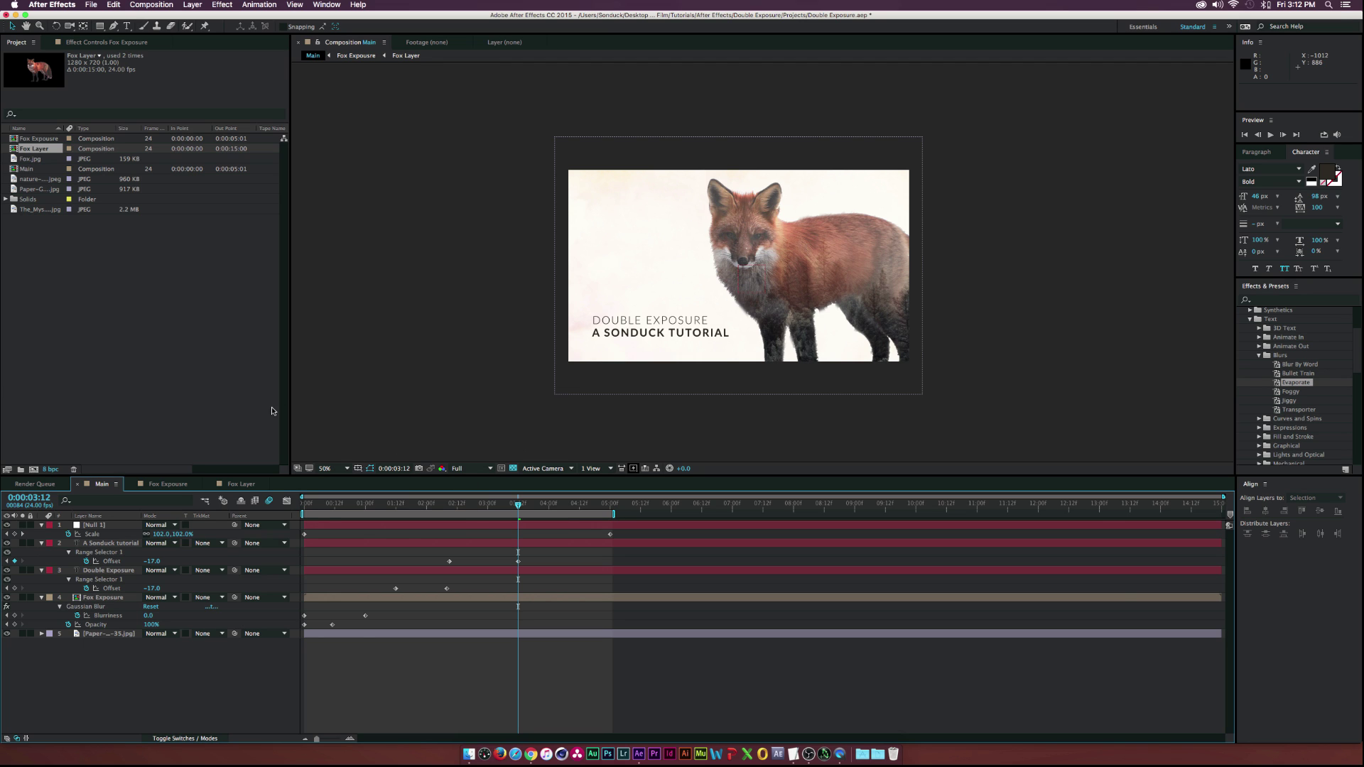
left_click(142, 413)
left_click(34, 470)
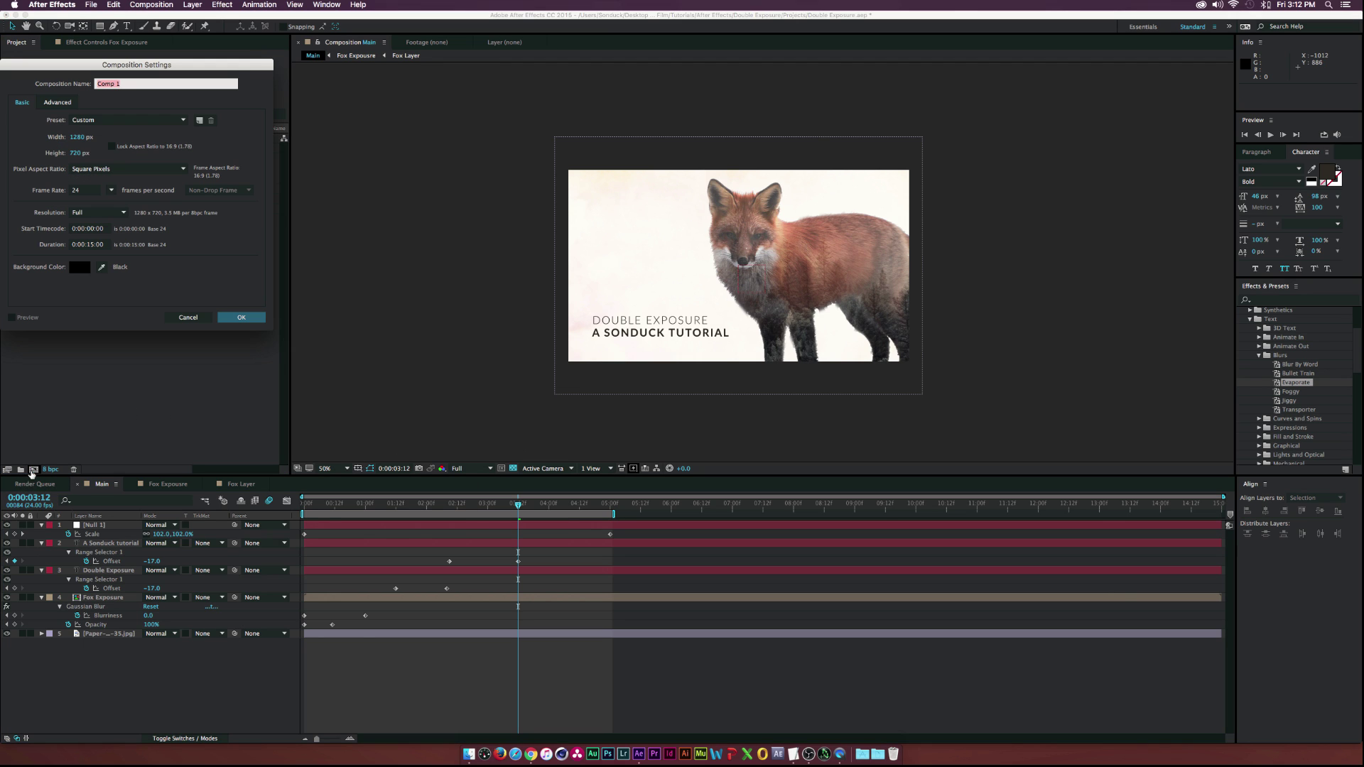
type("Main")
left_click(89, 246)
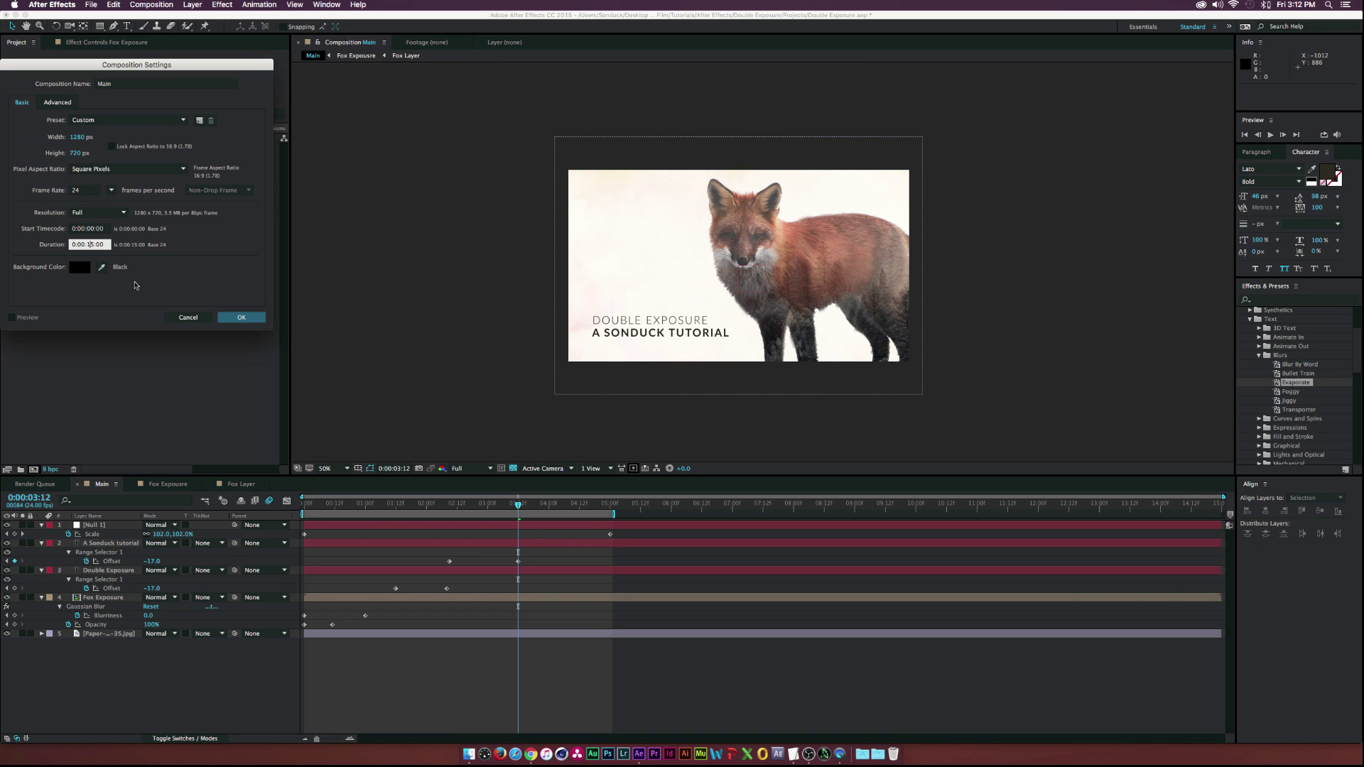
left_click(239, 318)
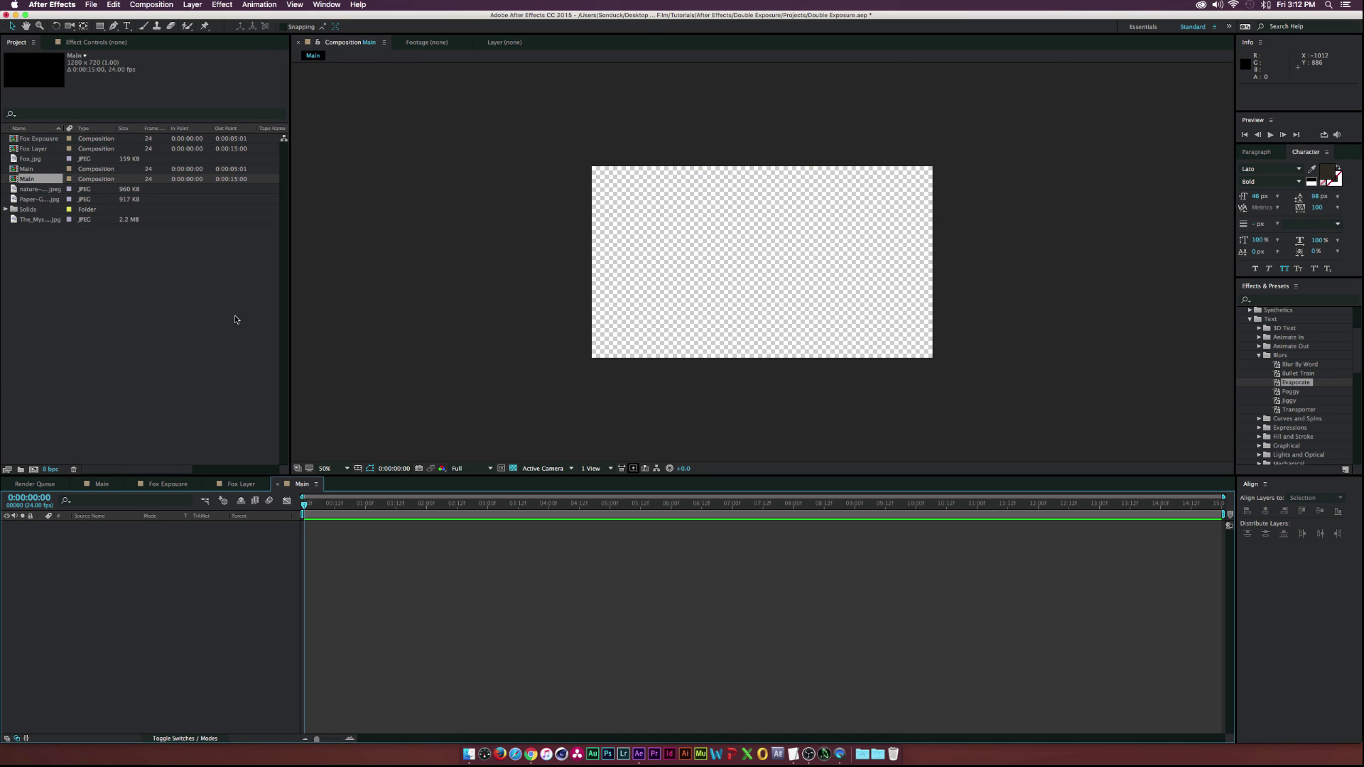
Step: Add the Fox.jpg footage as a layer in the new Main composition
left_click(30, 159)
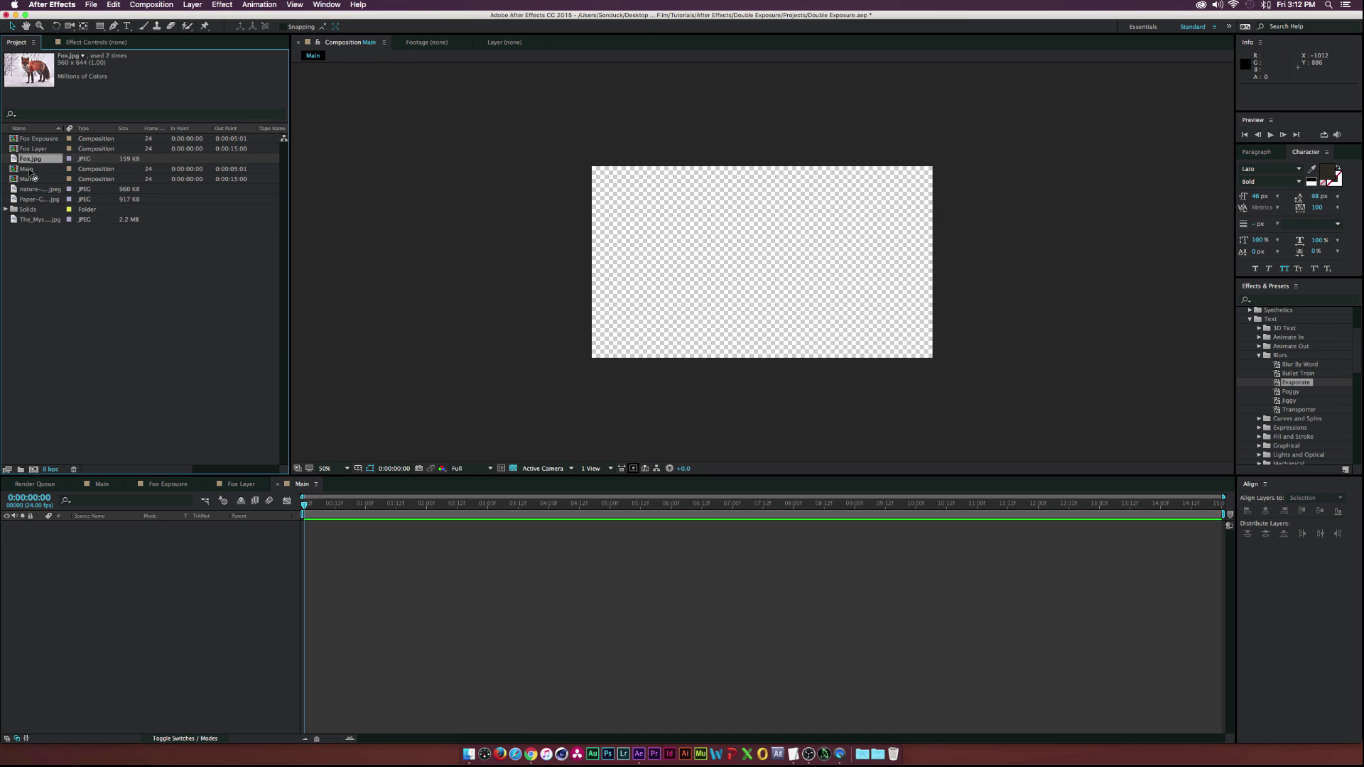
left_click_drag(31, 171, 189, 568)
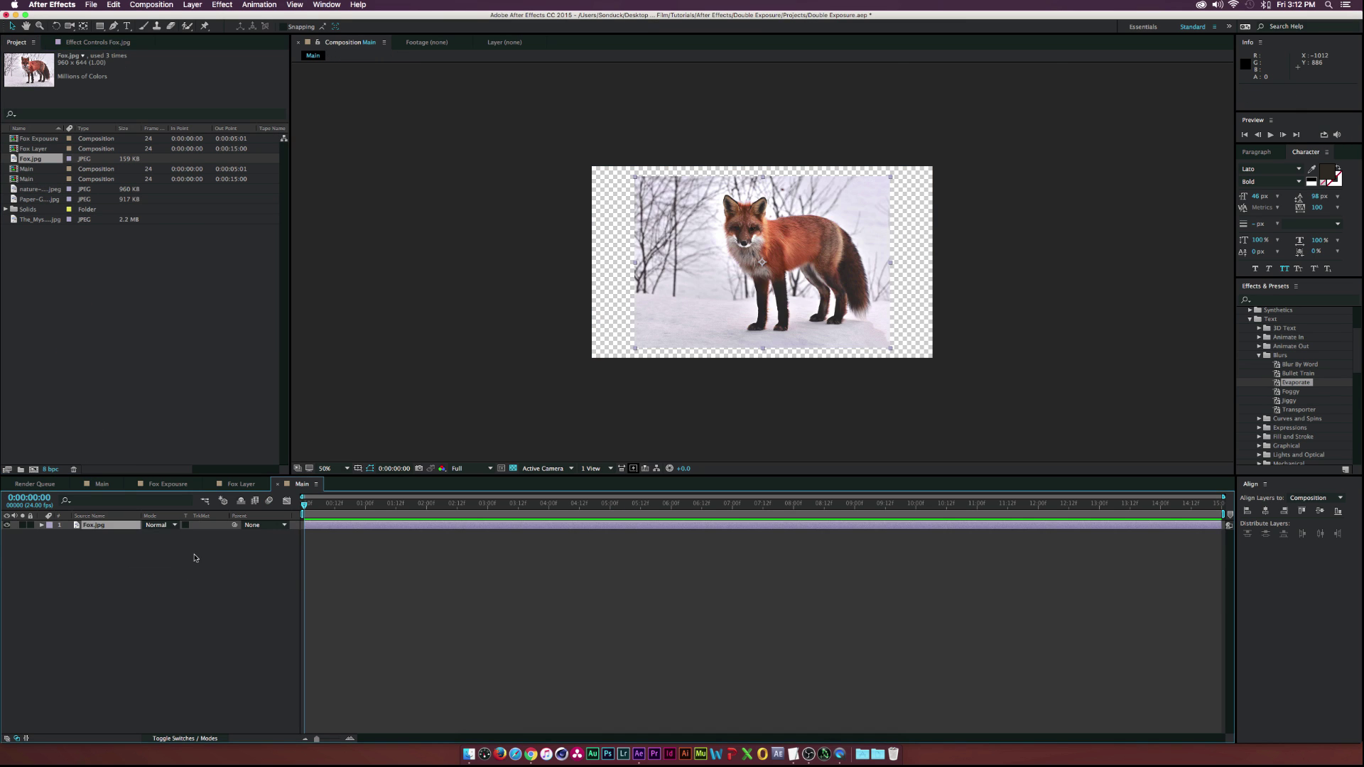
Step: Start a Pen tool mask on the Fox.jpg layer, tracing the fox's back closely from behind the neck toward the tail
scroll(658, 308, "up", 1)
key("space")
left_click_drag(771, 224, 637, 290)
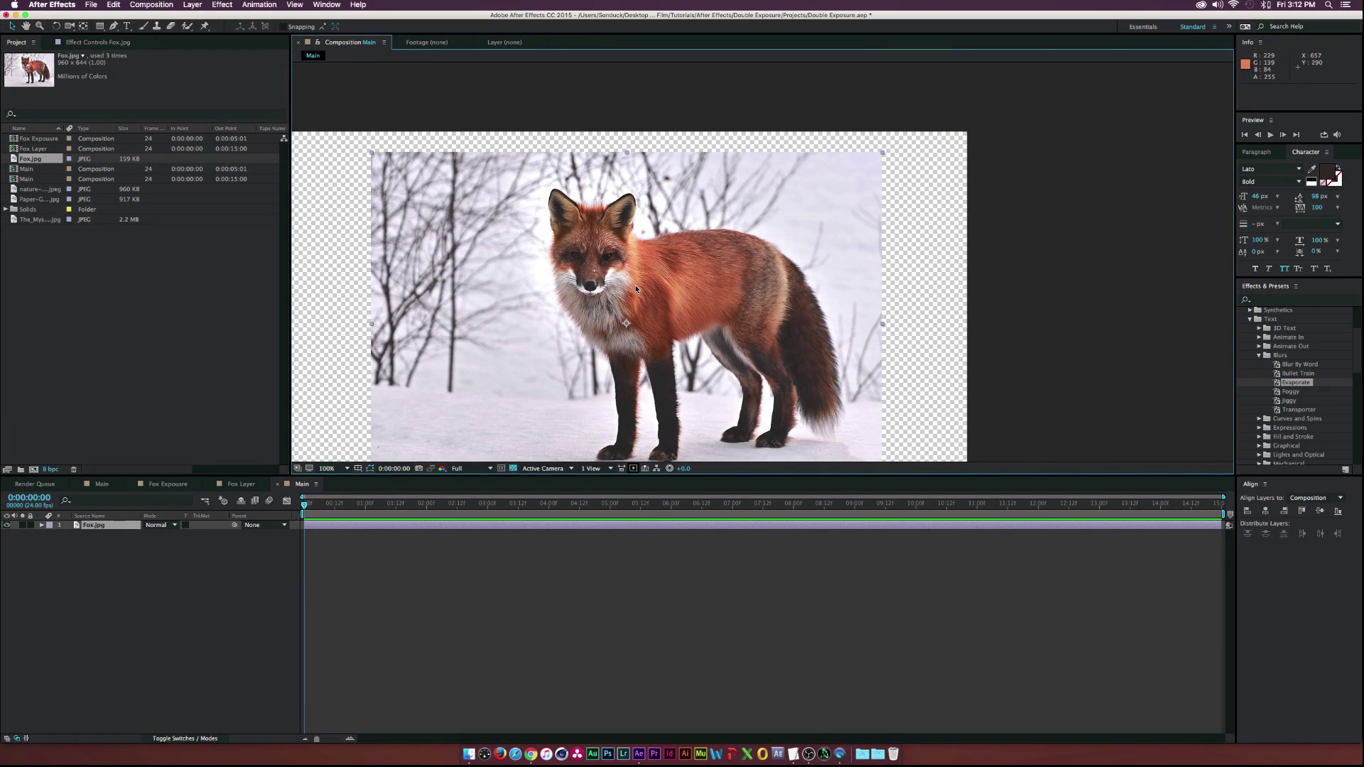
key("g")
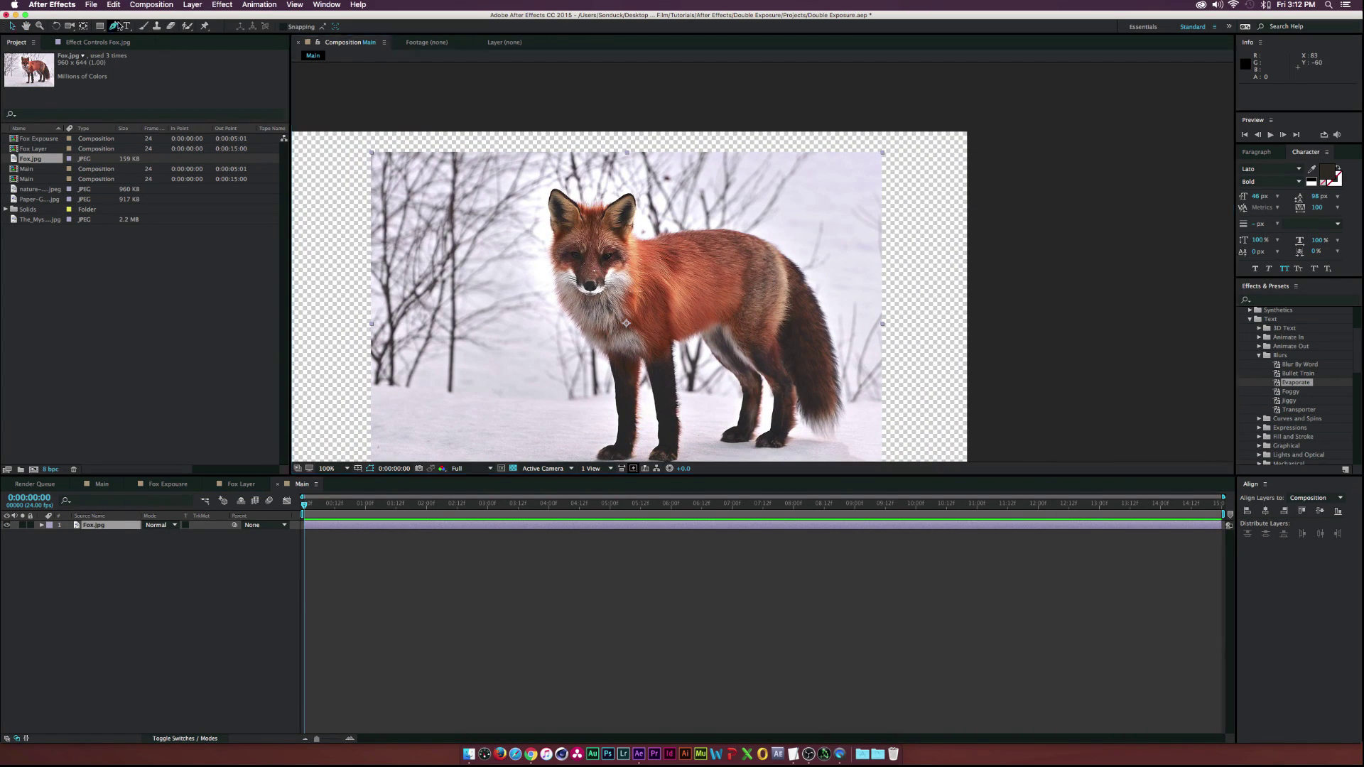
key("space")
left_click_drag(632, 328, 782, 475)
scroll(589, 299, "up", 2)
key("space")
left_click_drag(559, 285, 605, 344)
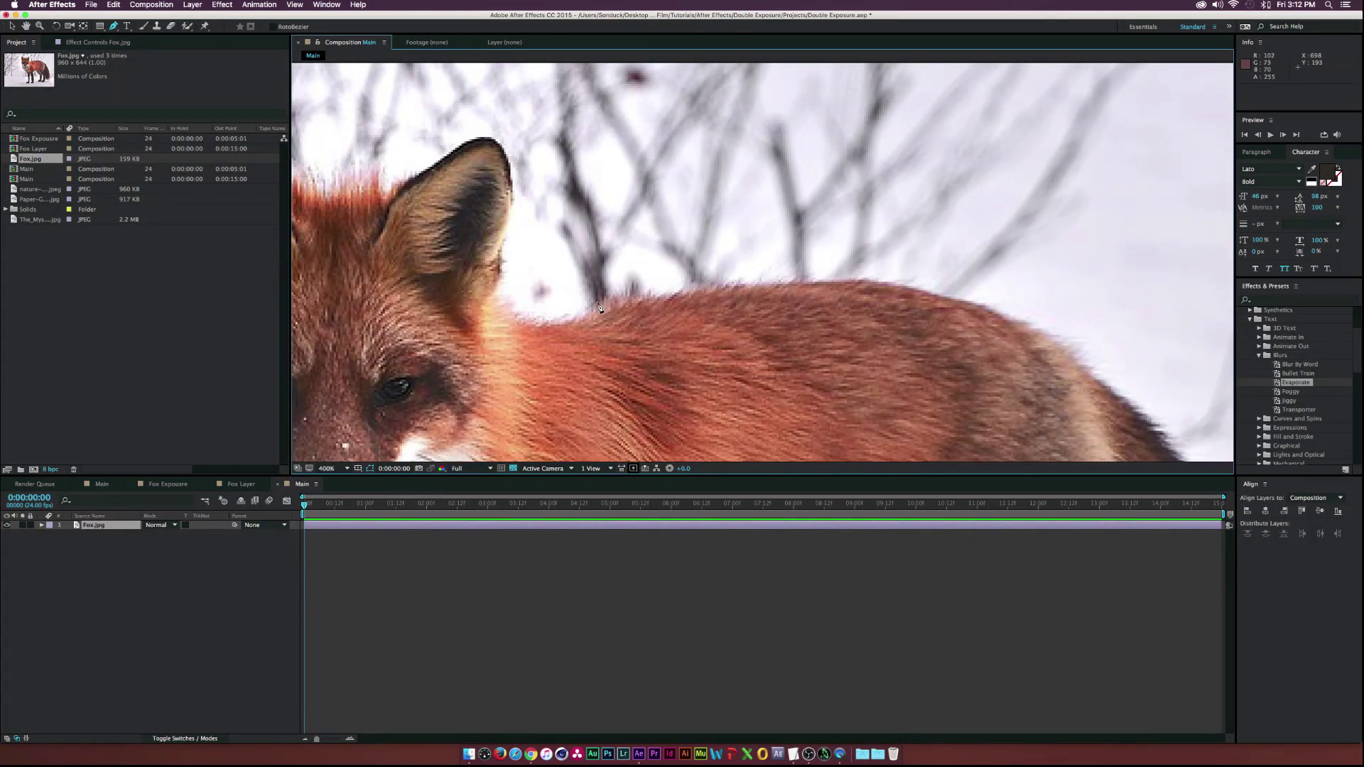
left_click(598, 304)
left_click(642, 294)
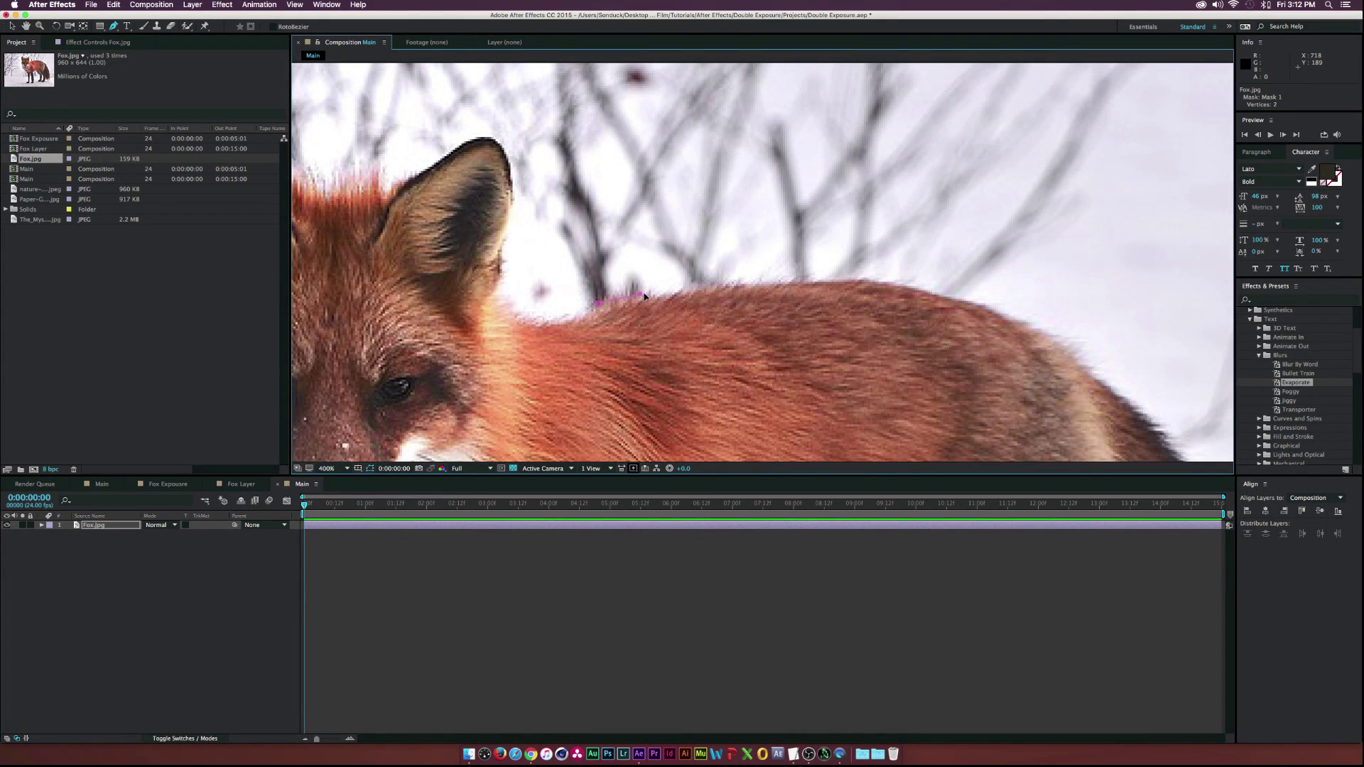
left_click(686, 290)
left_click(750, 283)
left_click(798, 282)
left_click_drag(853, 285, 710, 284)
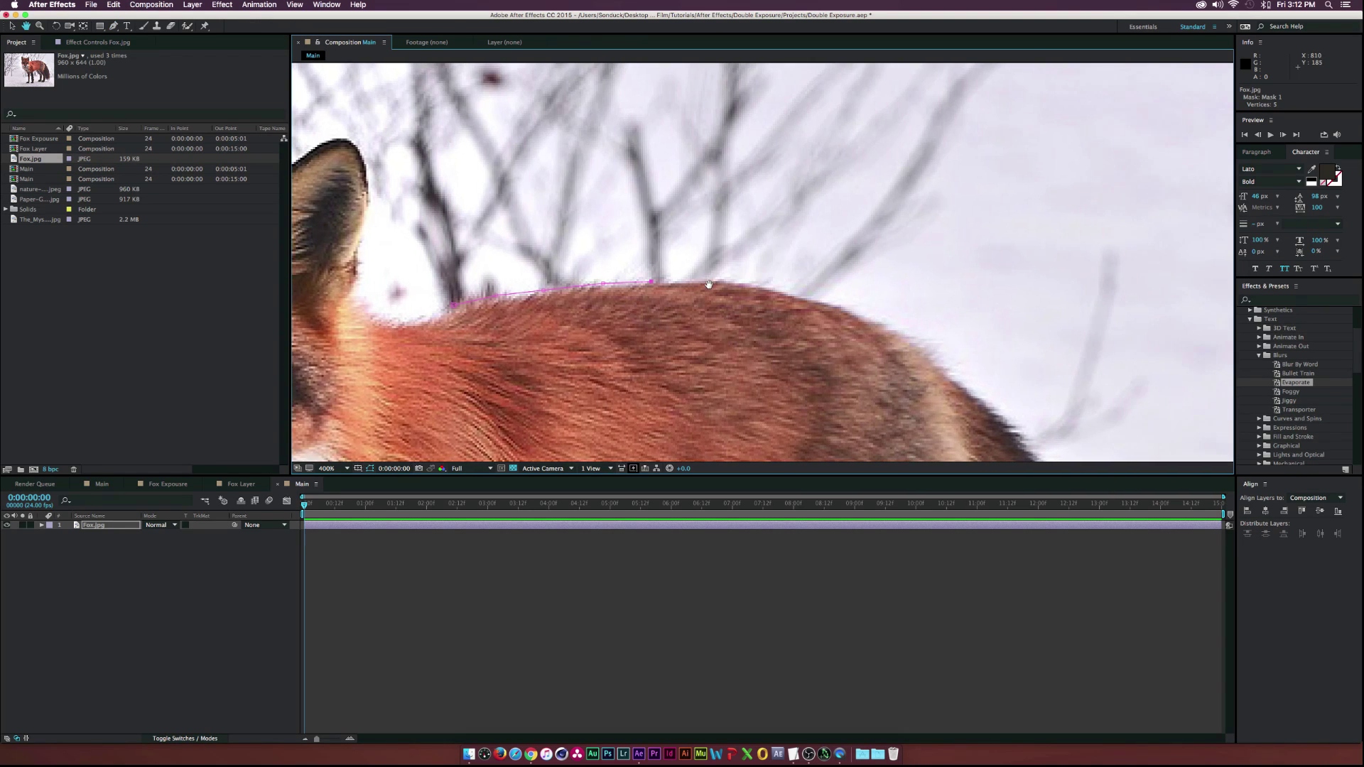
left_click(711, 280)
left_click(764, 283)
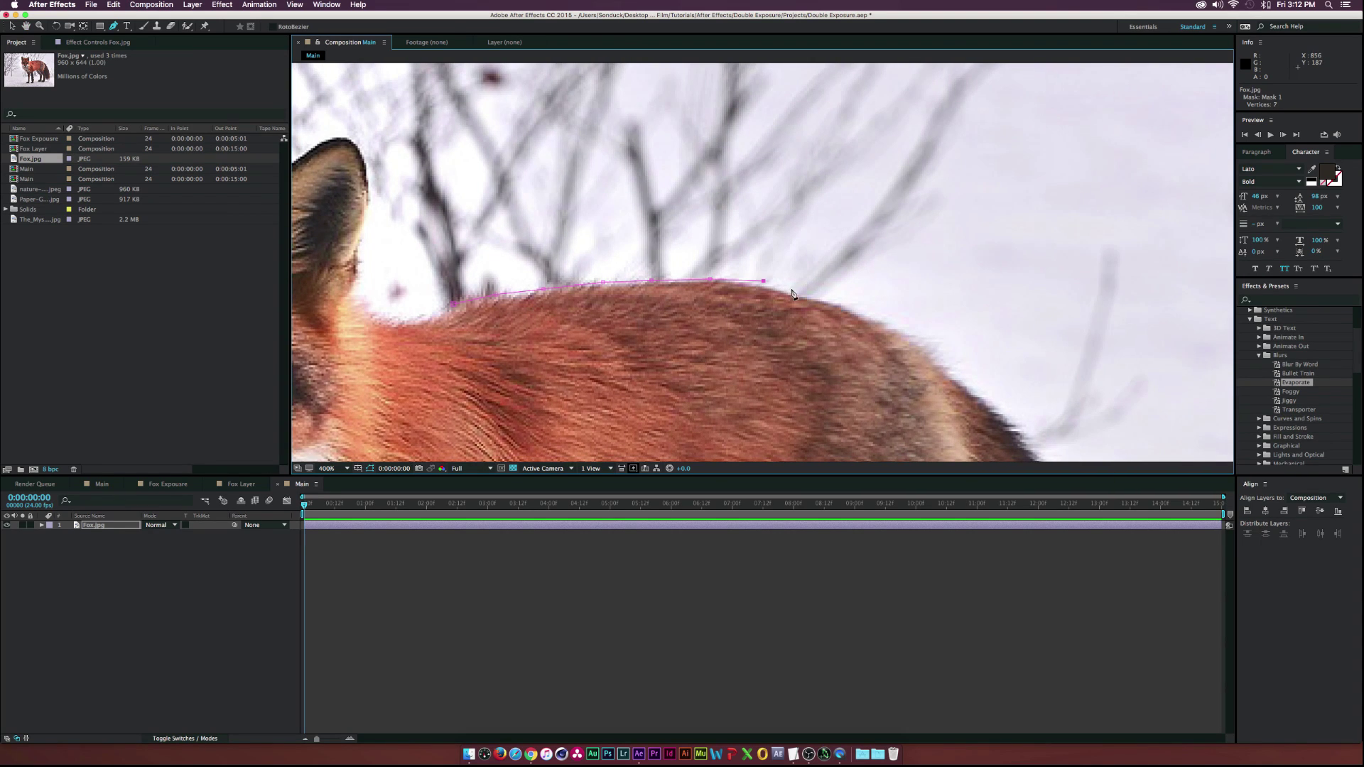
left_click(792, 291)
left_click_drag(792, 291, 643, 257)
left_click(750, 299)
left_click(697, 277)
left_click(729, 304)
left_click_drag(736, 318, 676, 285)
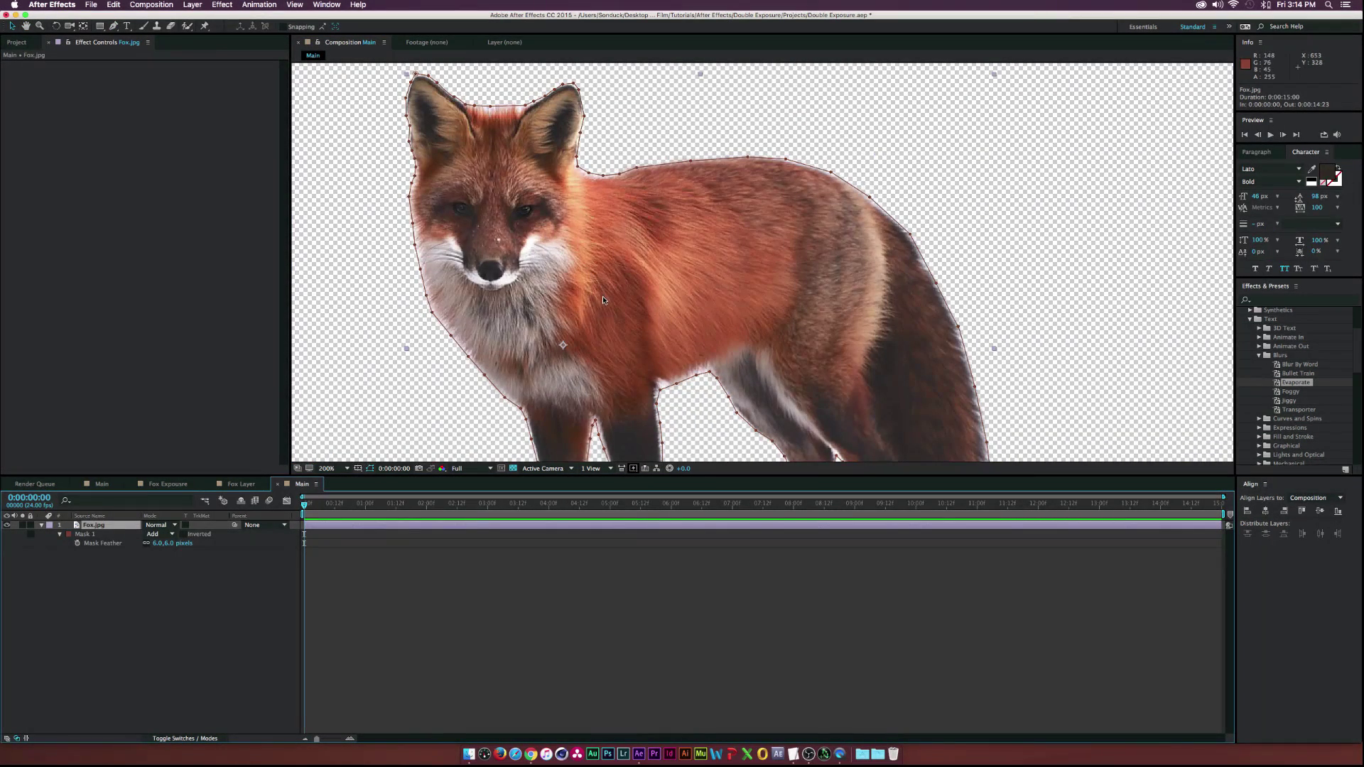
Step: Apply the Extract keying effect to the masked fox layer, set its White Point to 222 and check the cutout edges
scroll(609, 342, "down", 5)
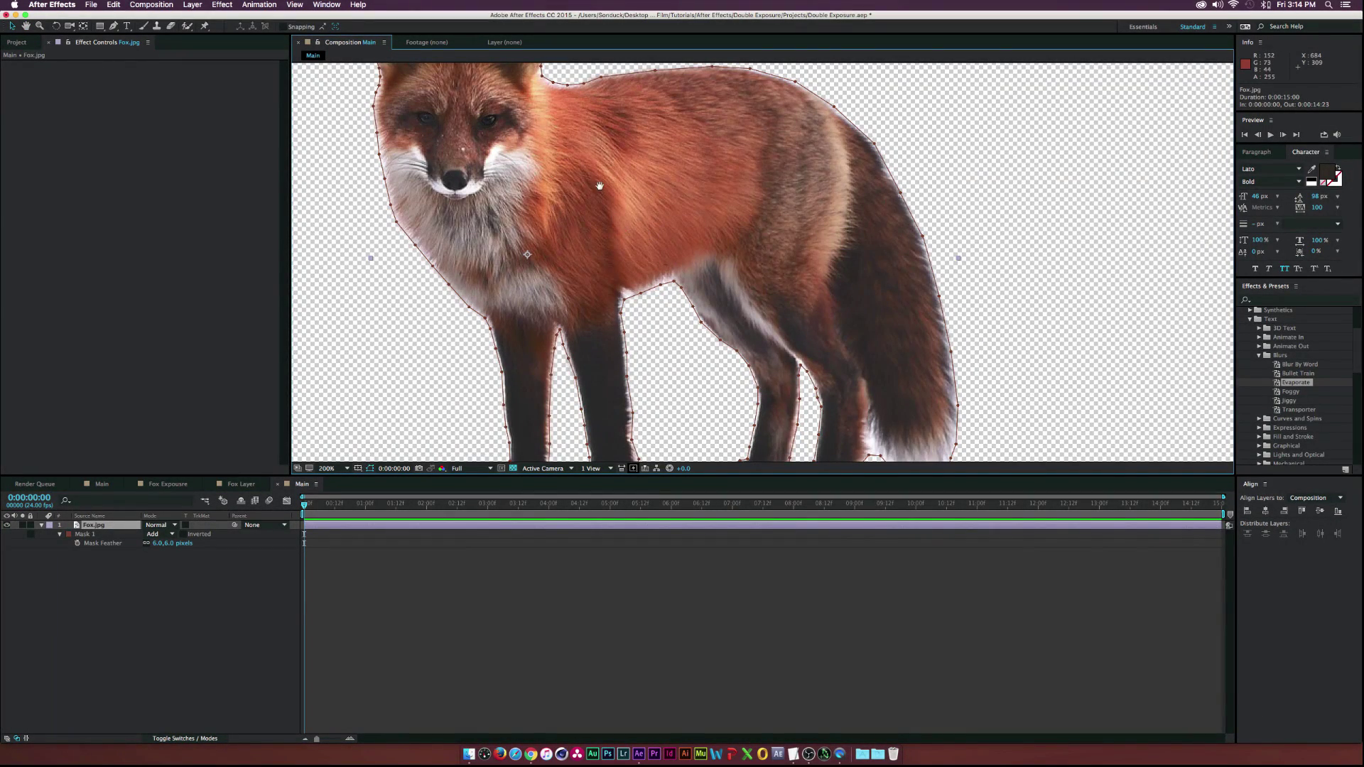
scroll(604, 213, "up", 3)
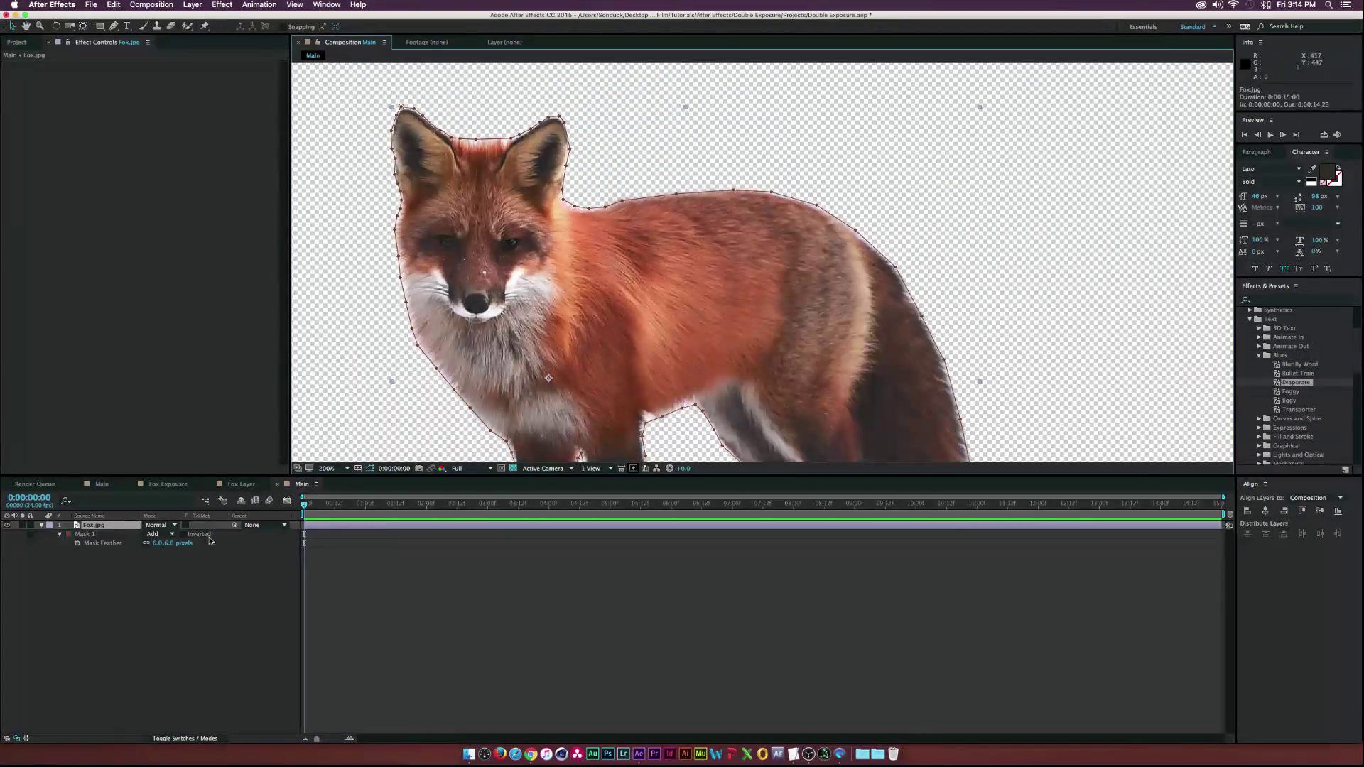
left_click(231, 4)
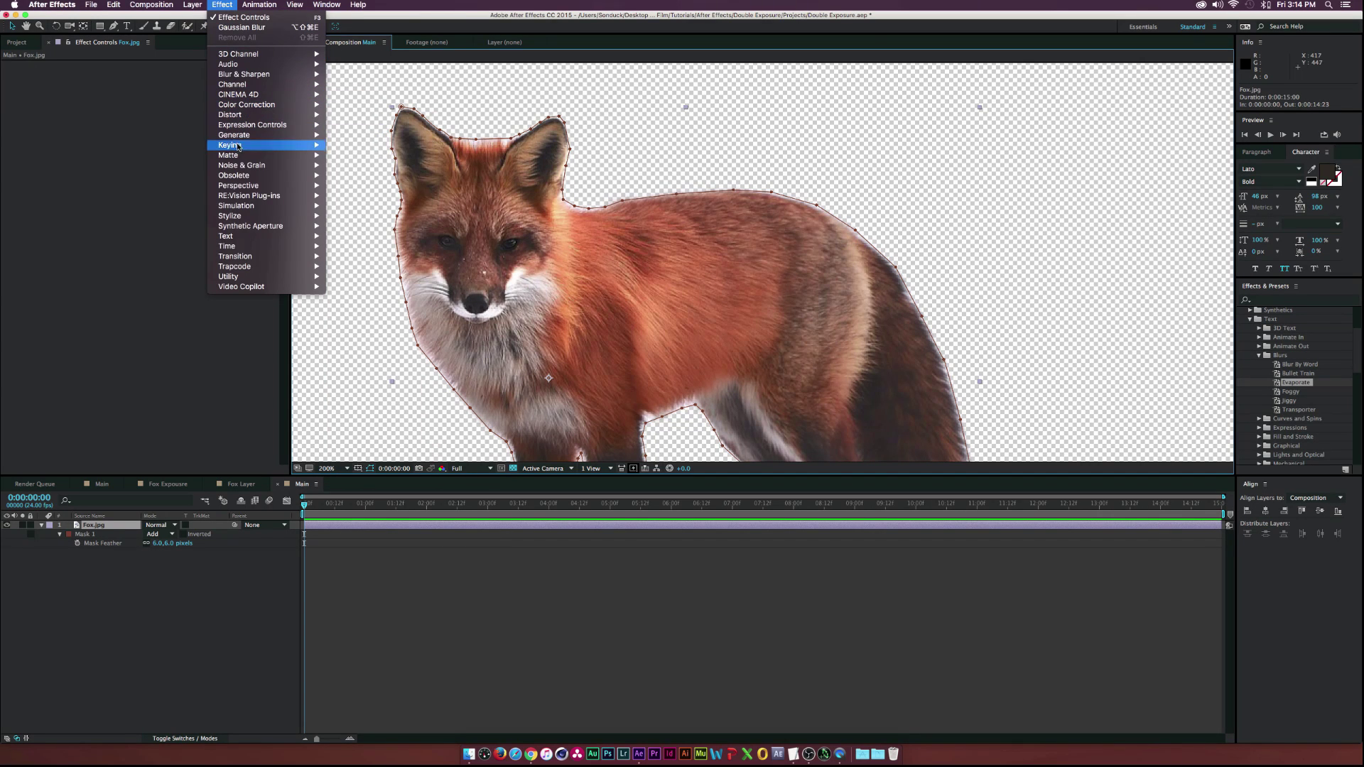
mouse_move(238, 145)
left_click(349, 196)
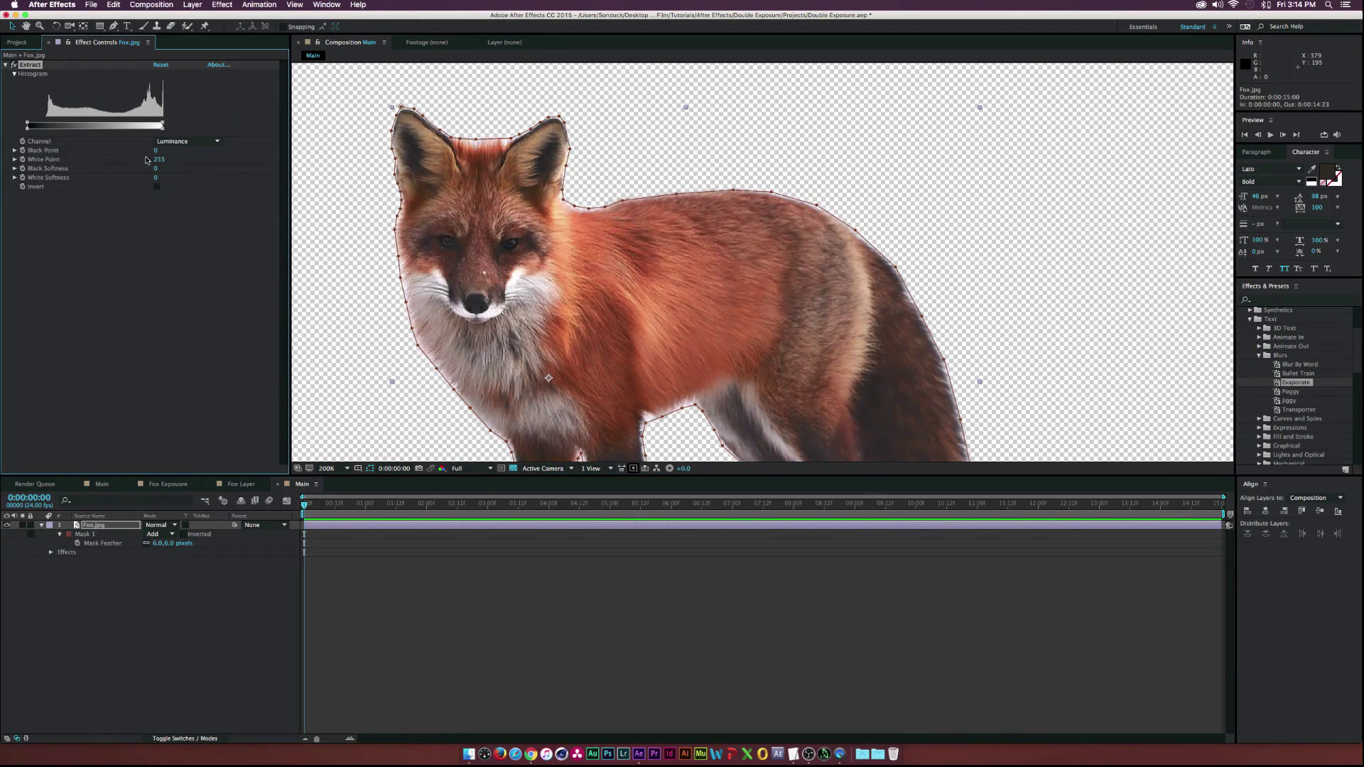
left_click_drag(146, 159, 142, 160)
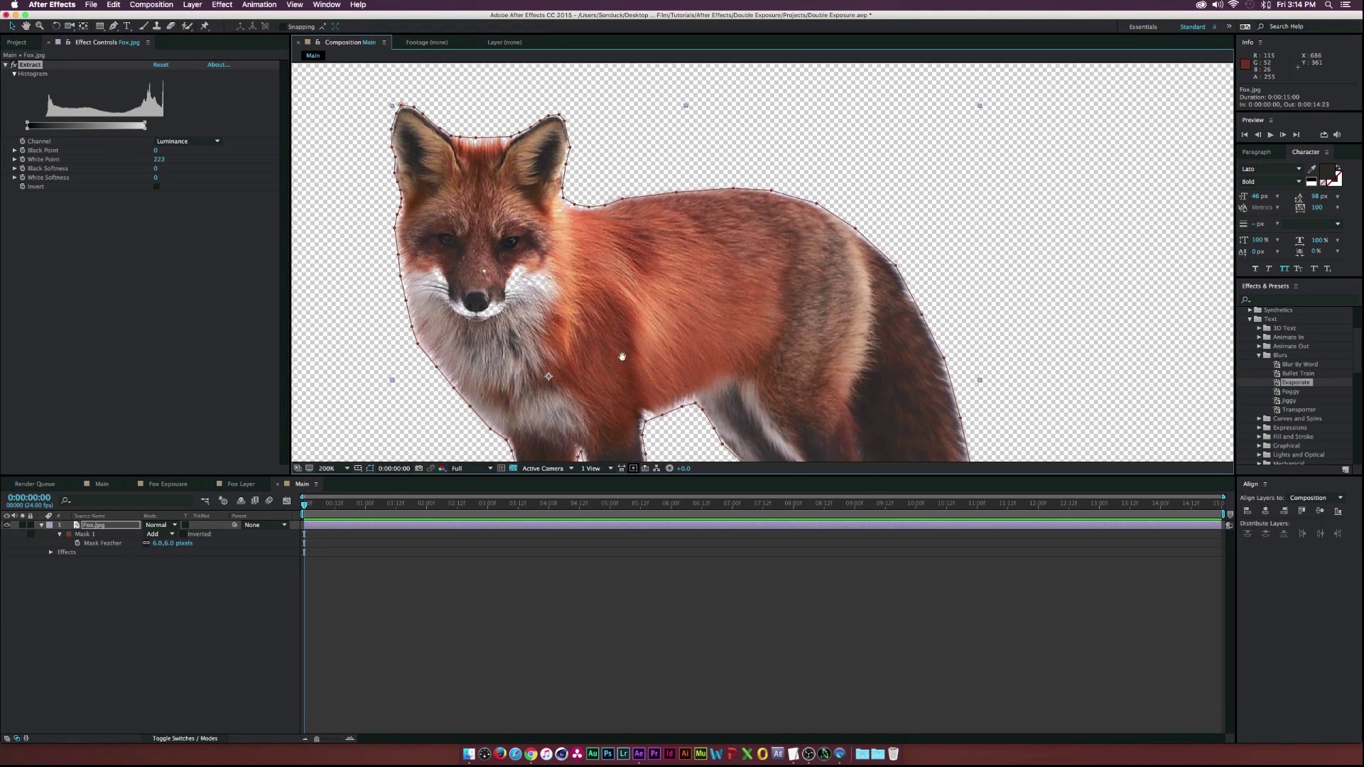
scroll(625, 356, "down", 5)
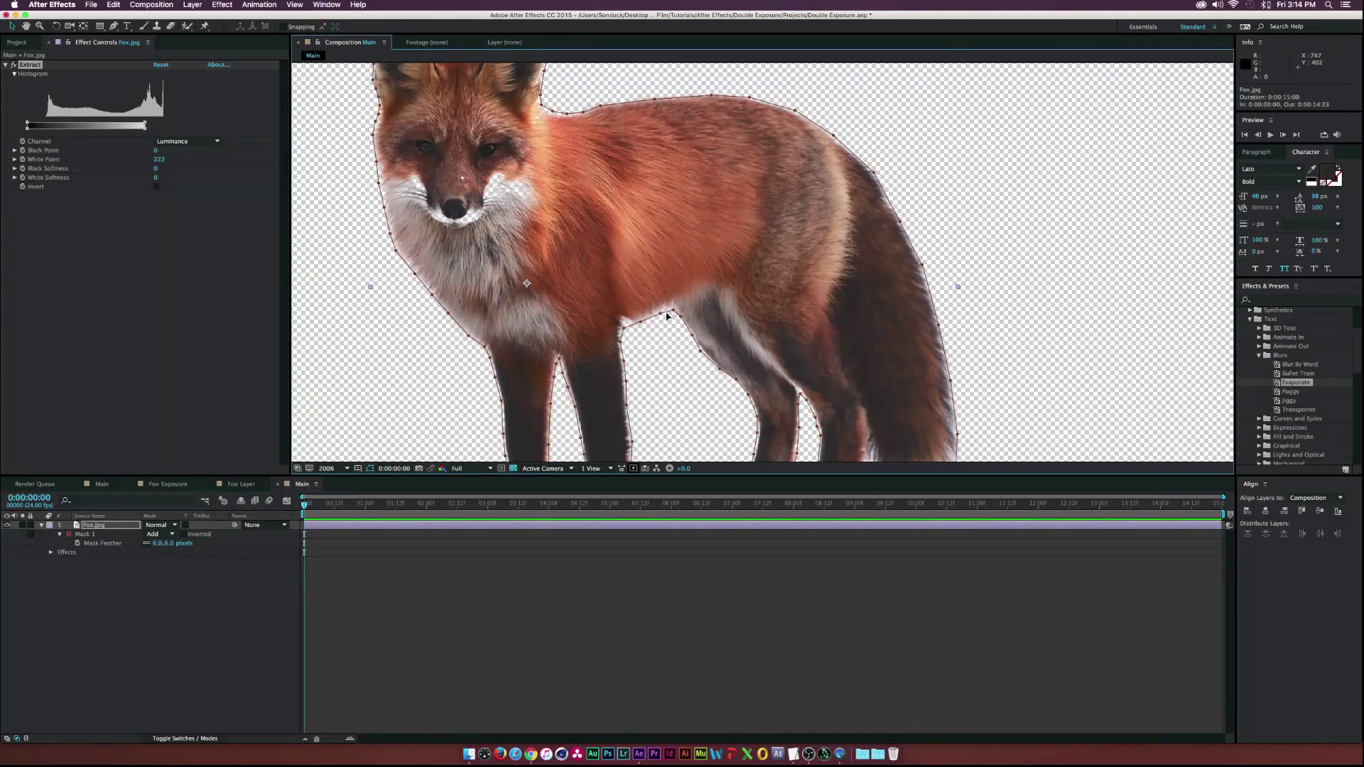
scroll(548, 240, "up", 4)
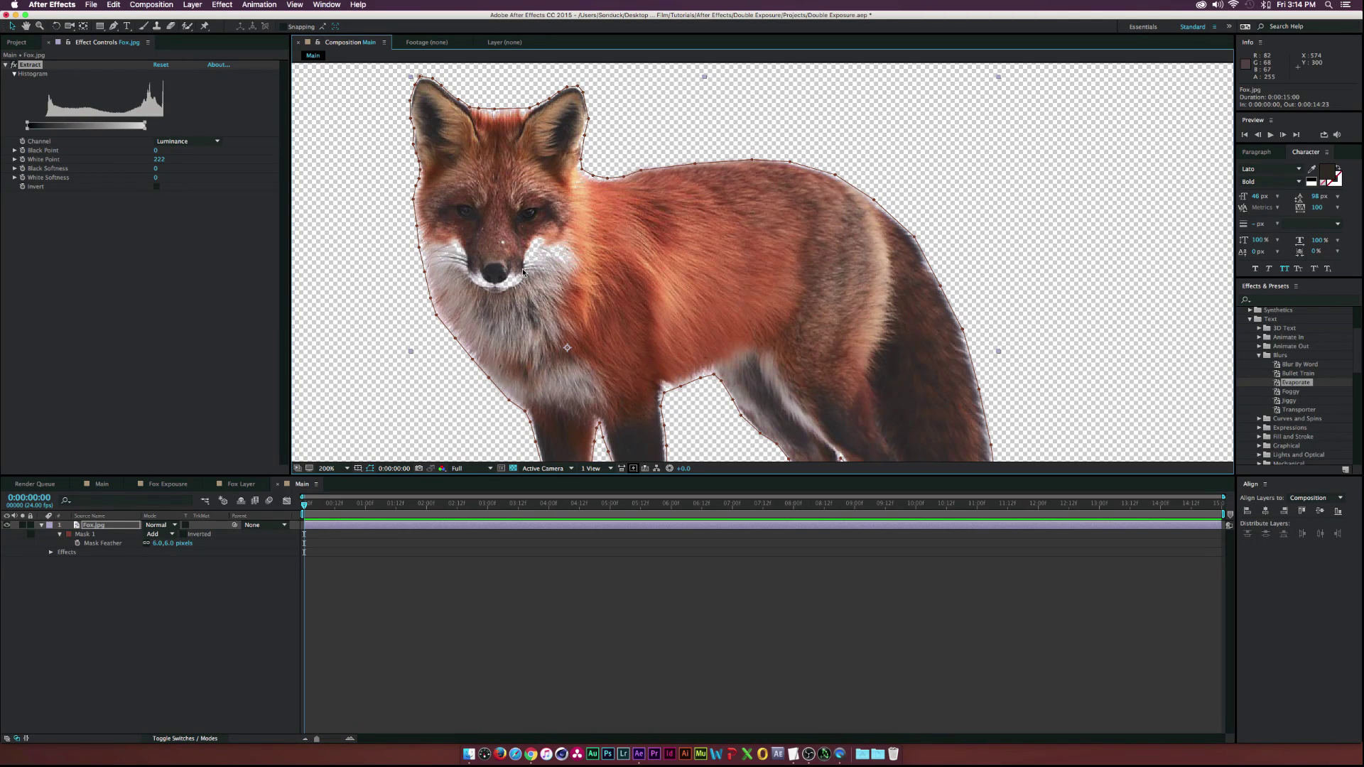
left_click(168, 606)
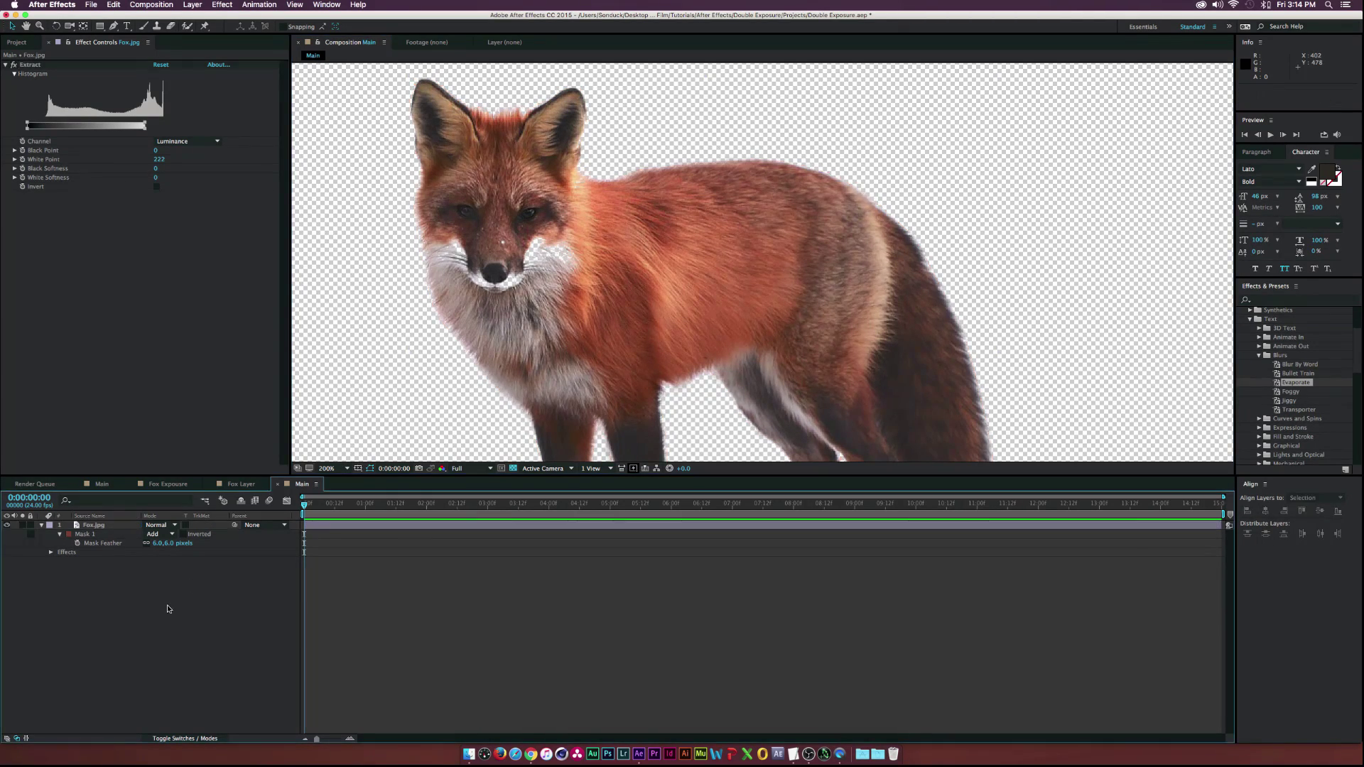
Step: Duplicate the Fox.jpg layer and delete Mask 1 from the upper copy
left_click(107, 526)
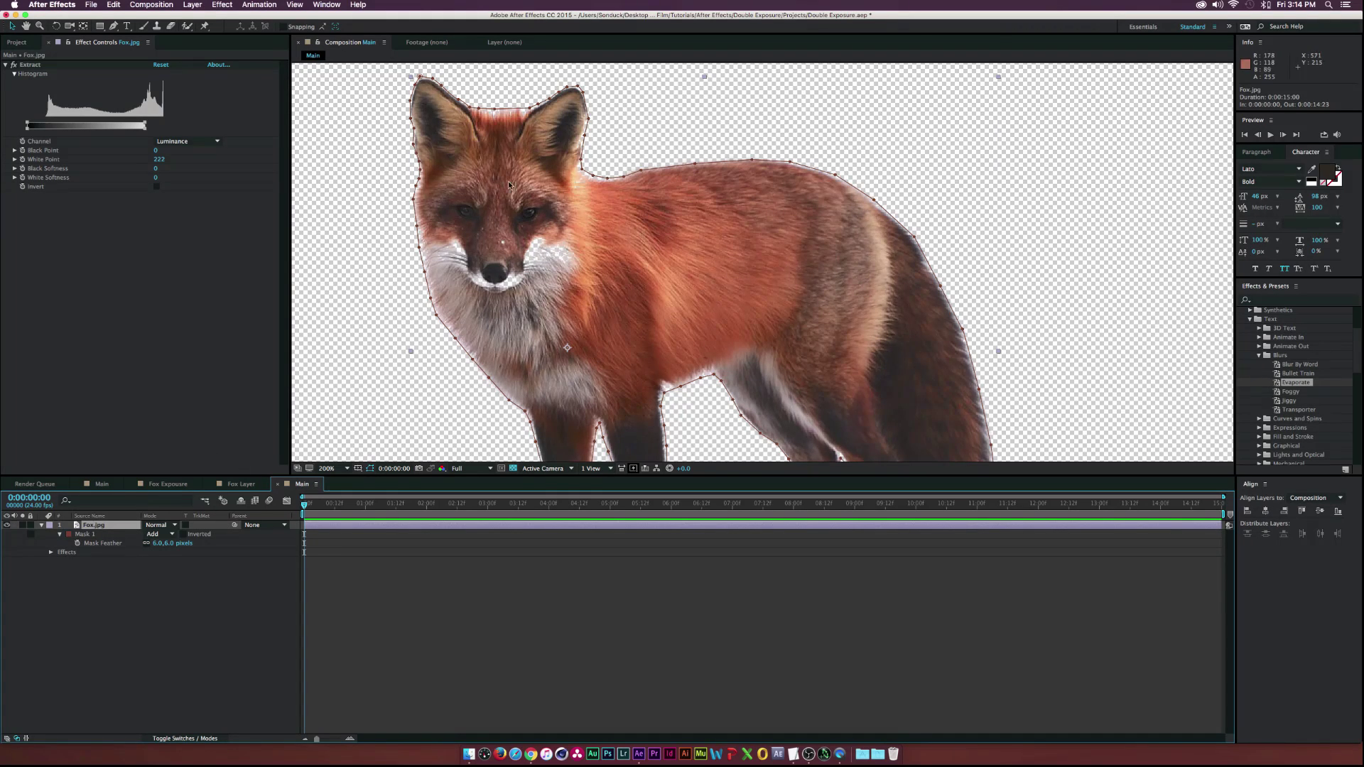
key("super+d")
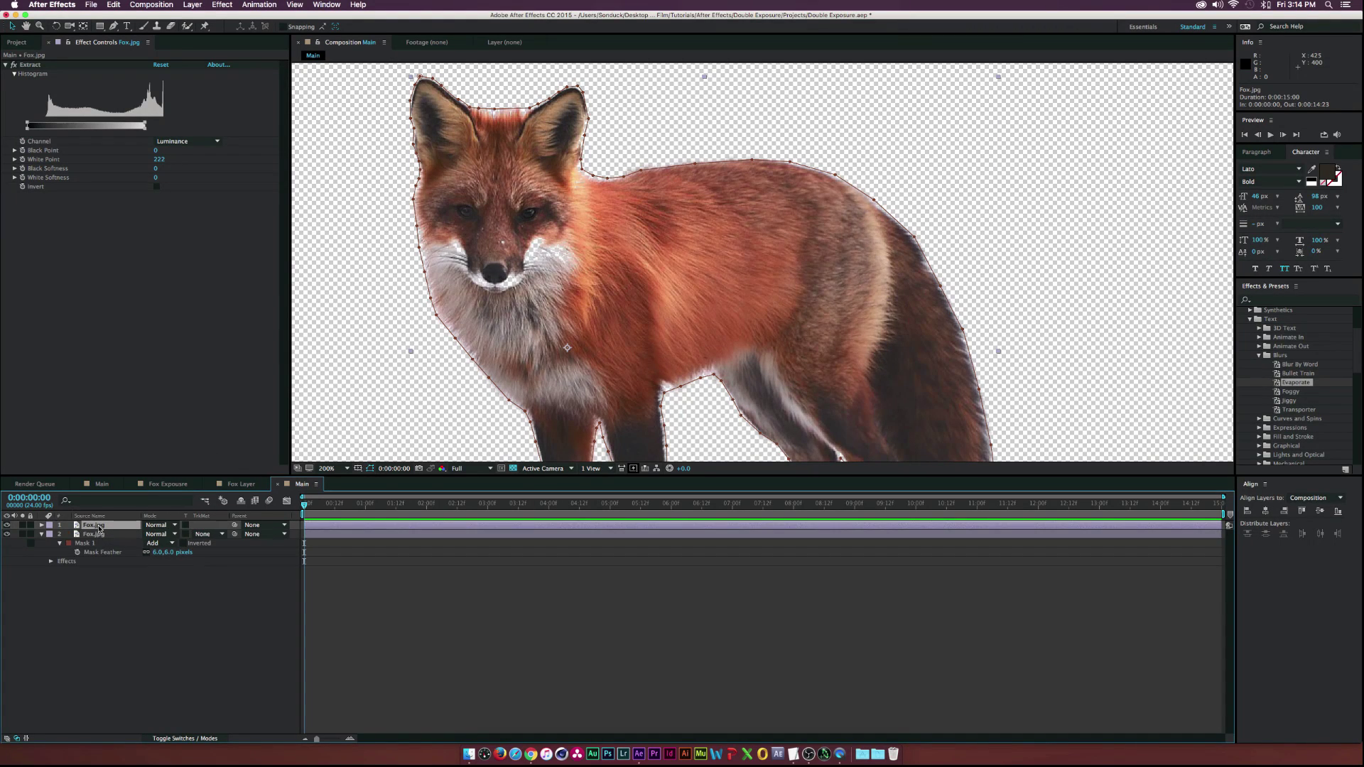
key("m")
left_click(86, 535)
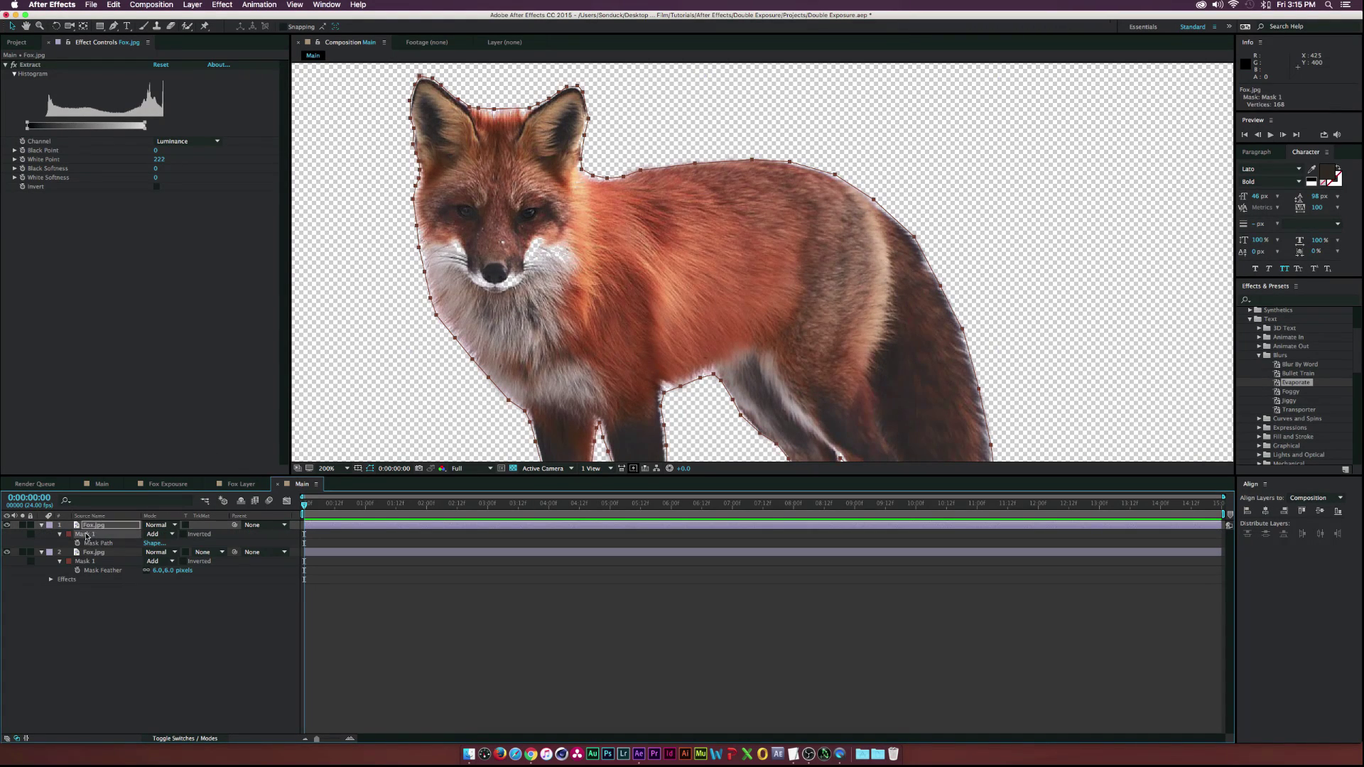
key("Delete")
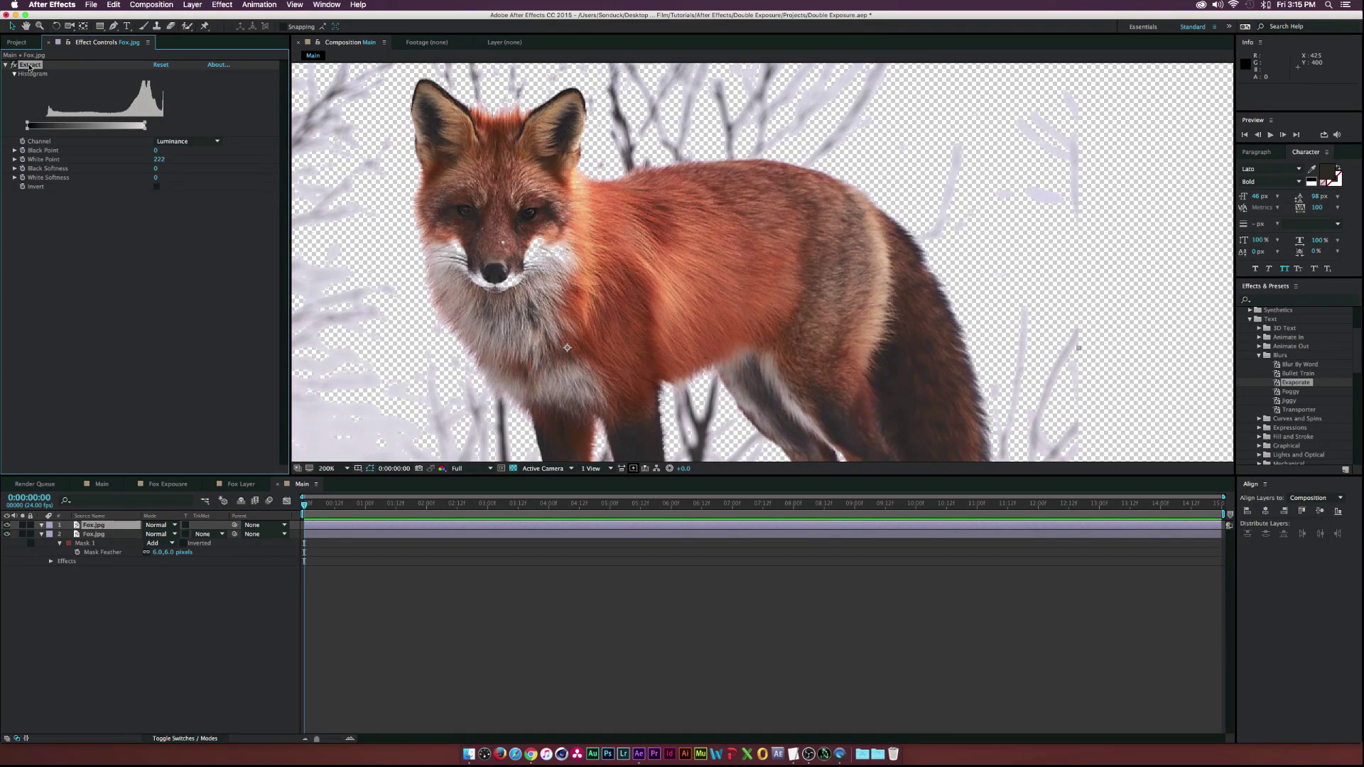
Step: Remove the Extract effect from the upper Fox.jpg copy and hide the lower Fox.jpg layer
left_click(30, 64)
key("Delete")
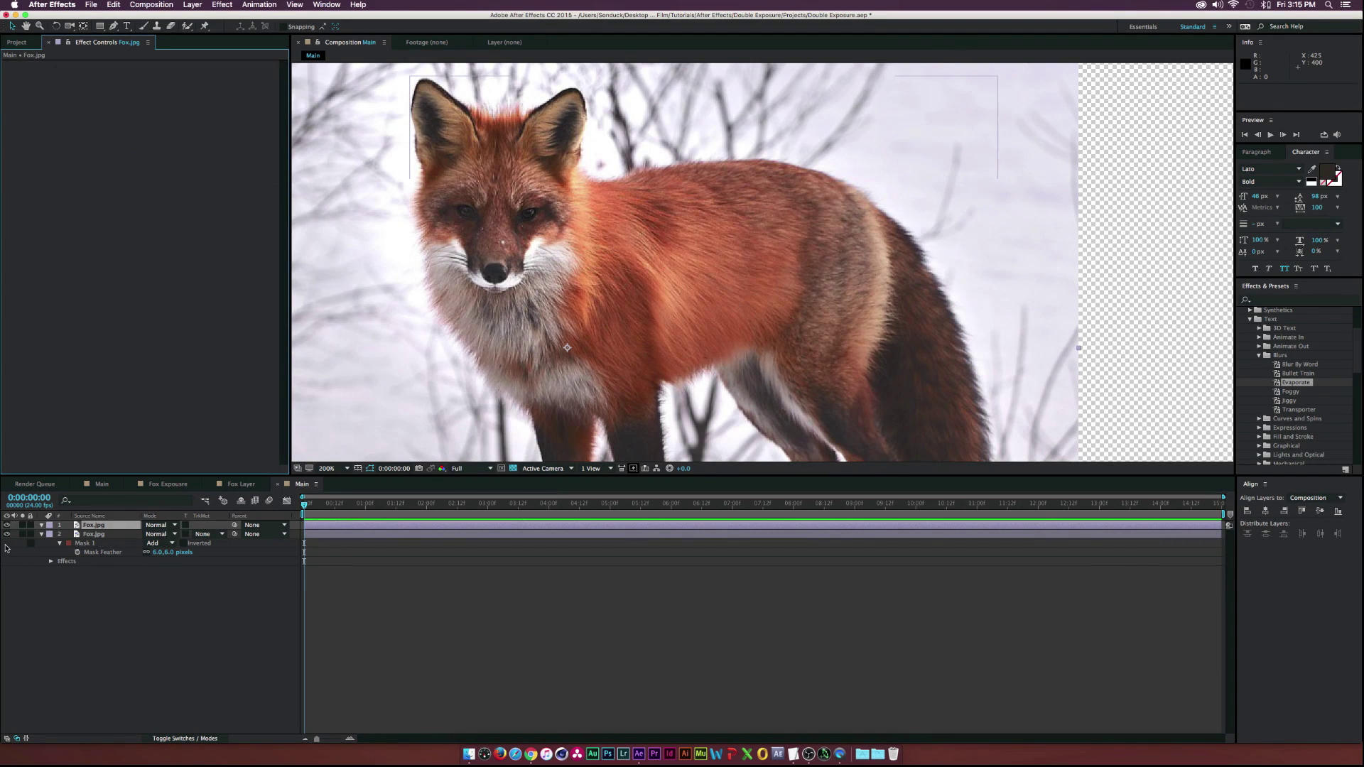
left_click(7, 535)
left_click(7, 535)
left_click(8, 536)
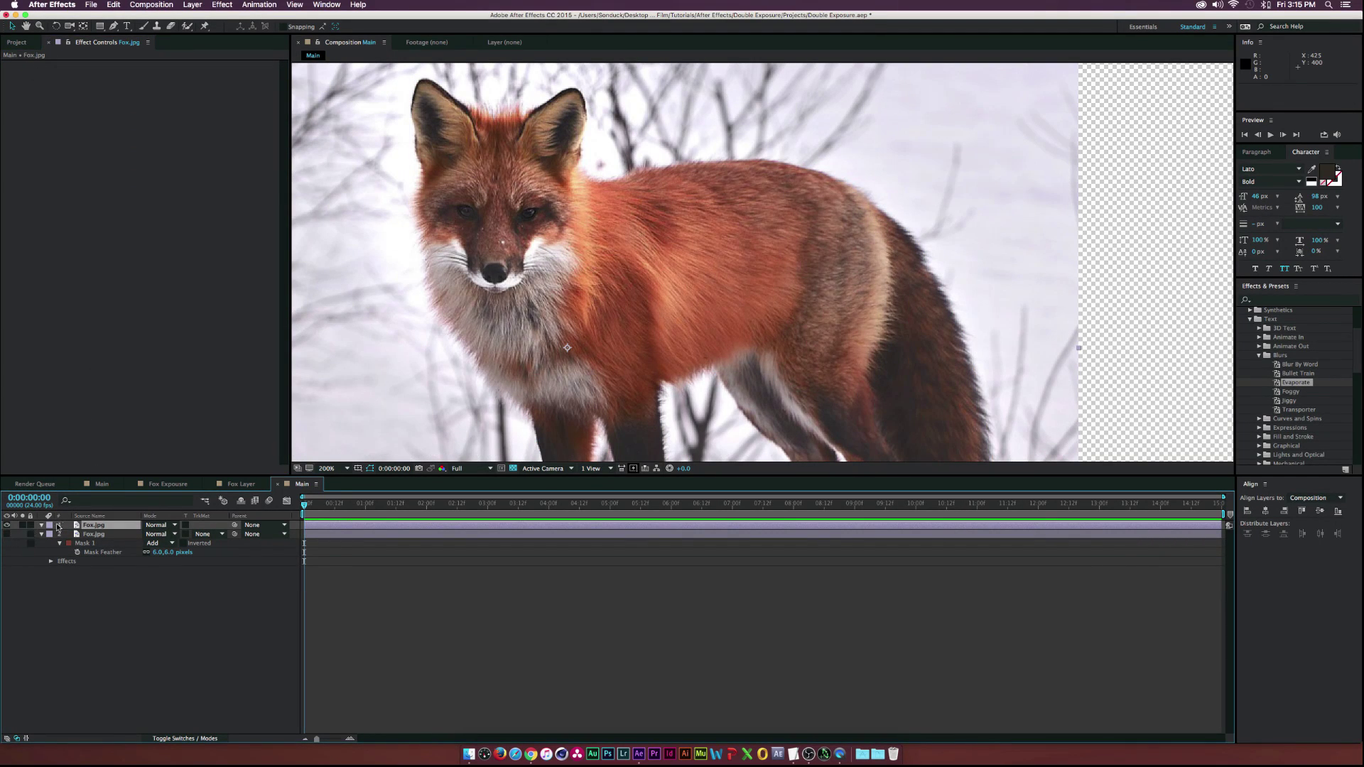
Step: Draw a closed Pen mask on the upper Fox.jpg layer around the fox's face, chest and shoulder, staying inside the fur edge
left_click(114, 27)
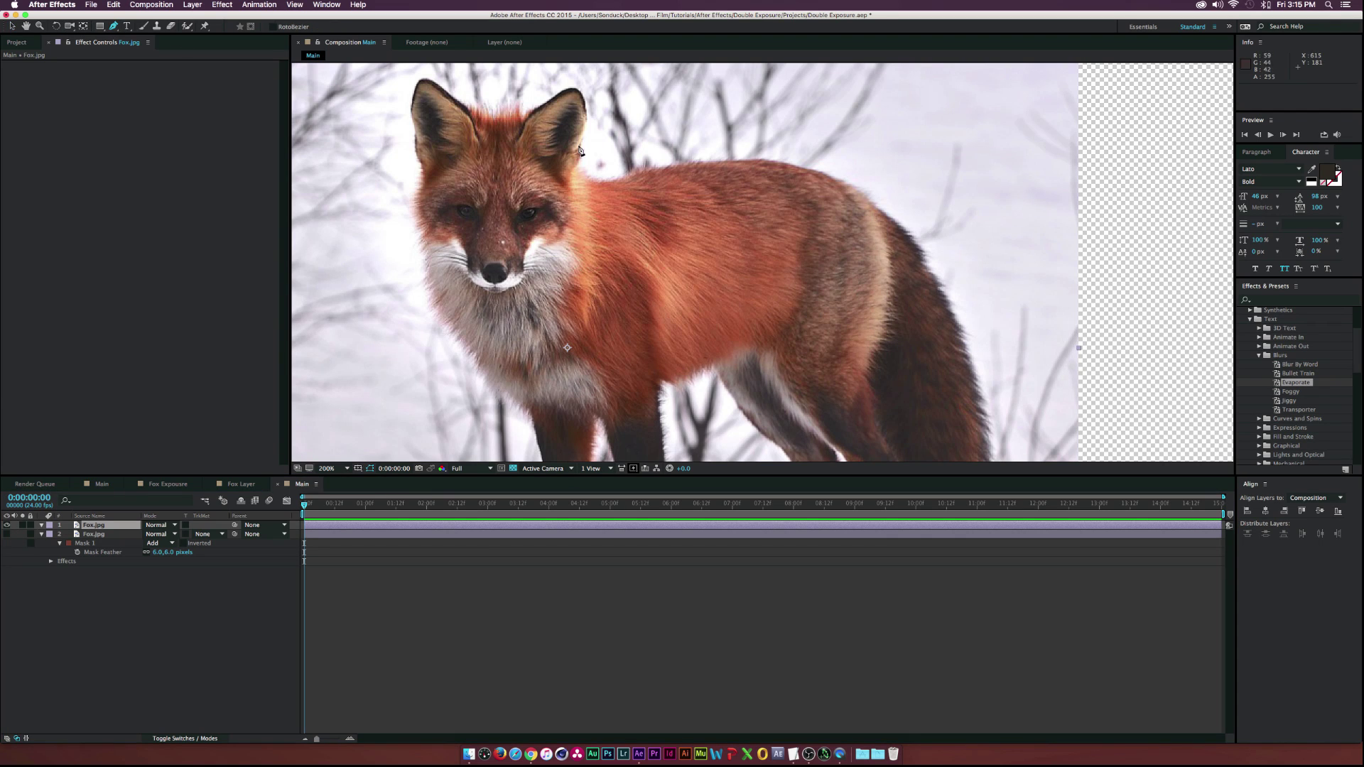
left_click(645, 170)
left_click(615, 181)
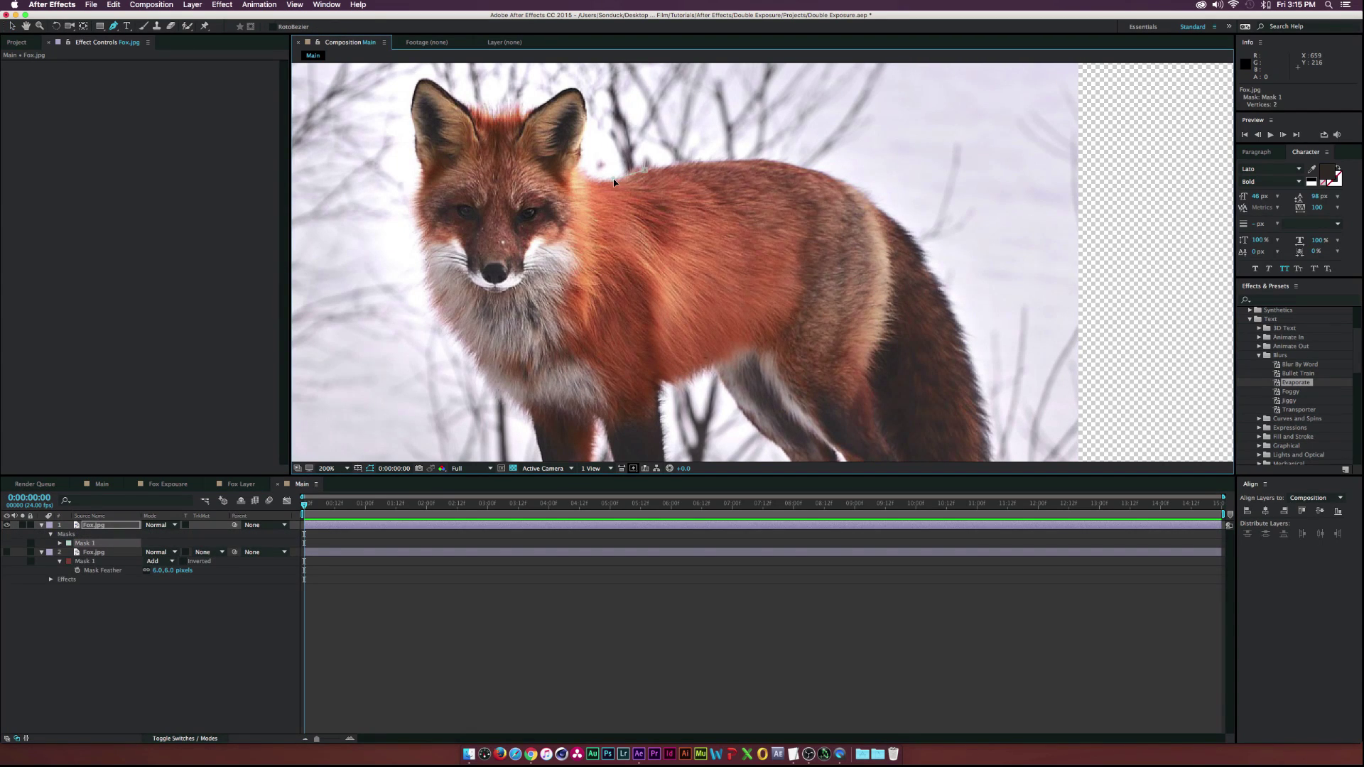
left_click(598, 183)
left_click(582, 174)
left_click(541, 150)
left_click(515, 147)
left_click(488, 146)
left_click(460, 151)
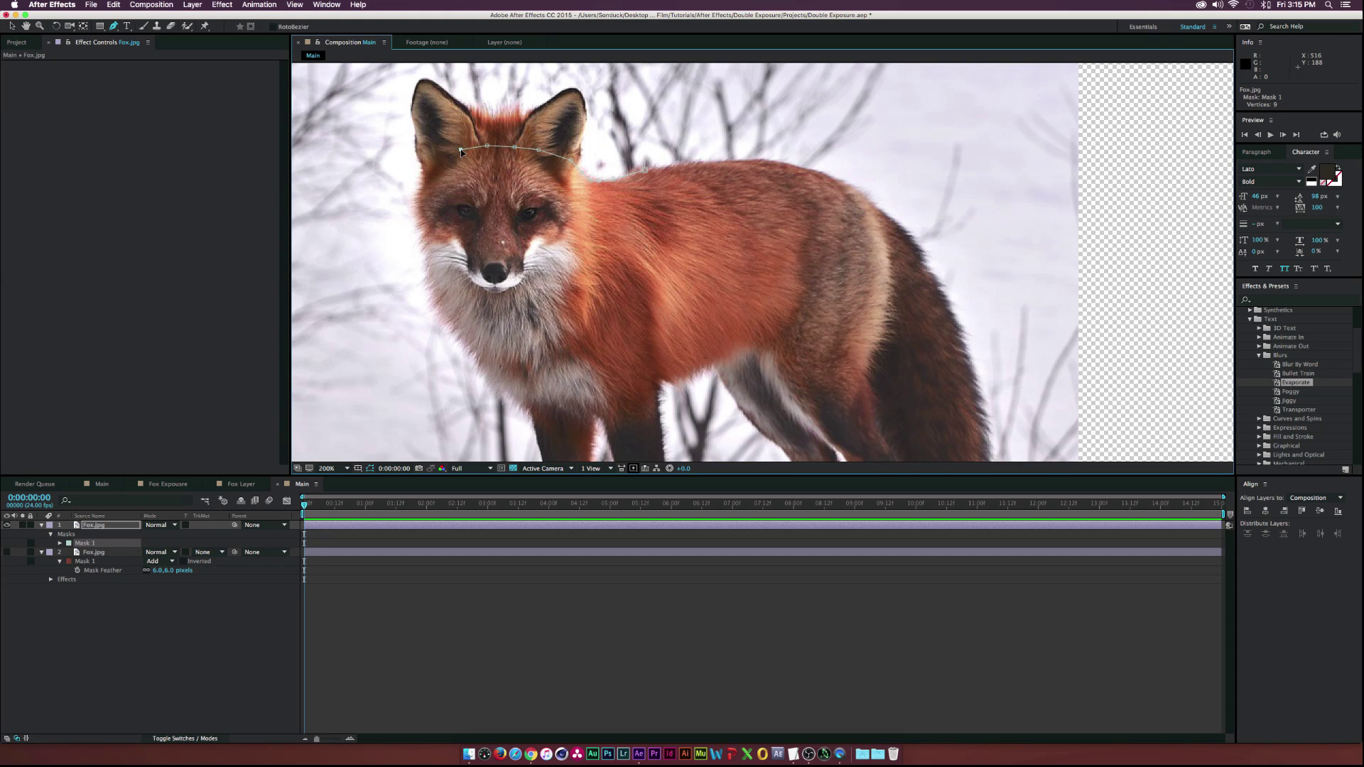
left_click(423, 183)
left_click(424, 209)
left_click(428, 230)
left_click(437, 294)
left_click(456, 320)
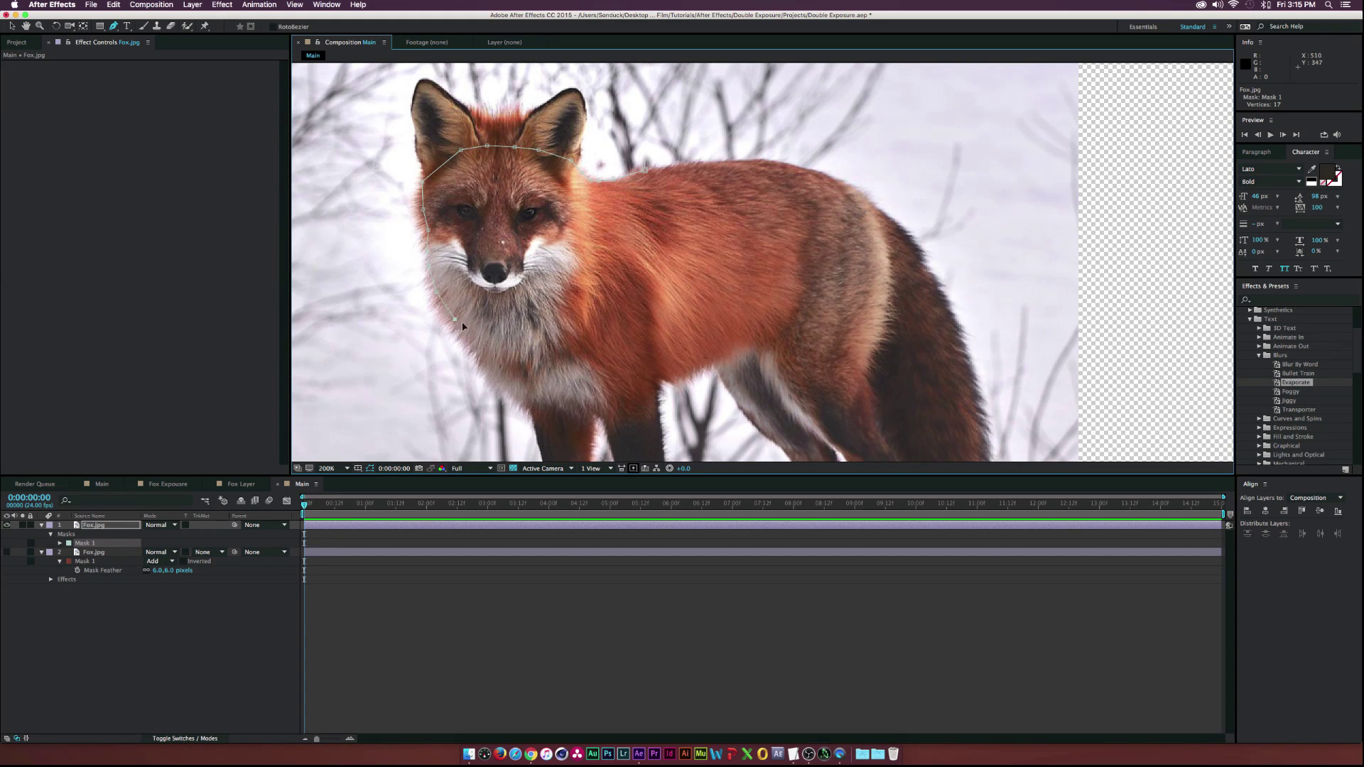
left_click(482, 356)
left_click(622, 339)
left_click(723, 297)
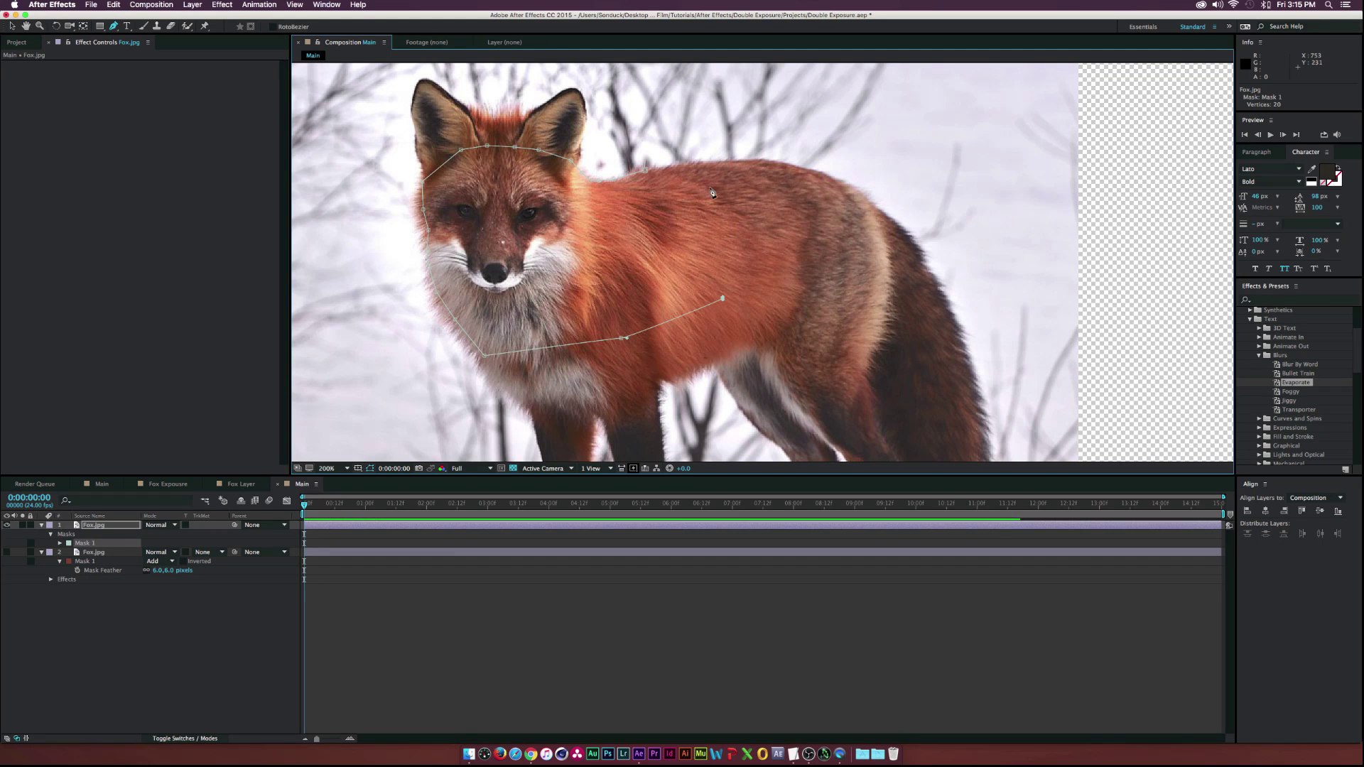
left_click(642, 172)
Step: Make the lower Fox.jpg layer visible again and check the combined fox cutout
left_click(6, 552)
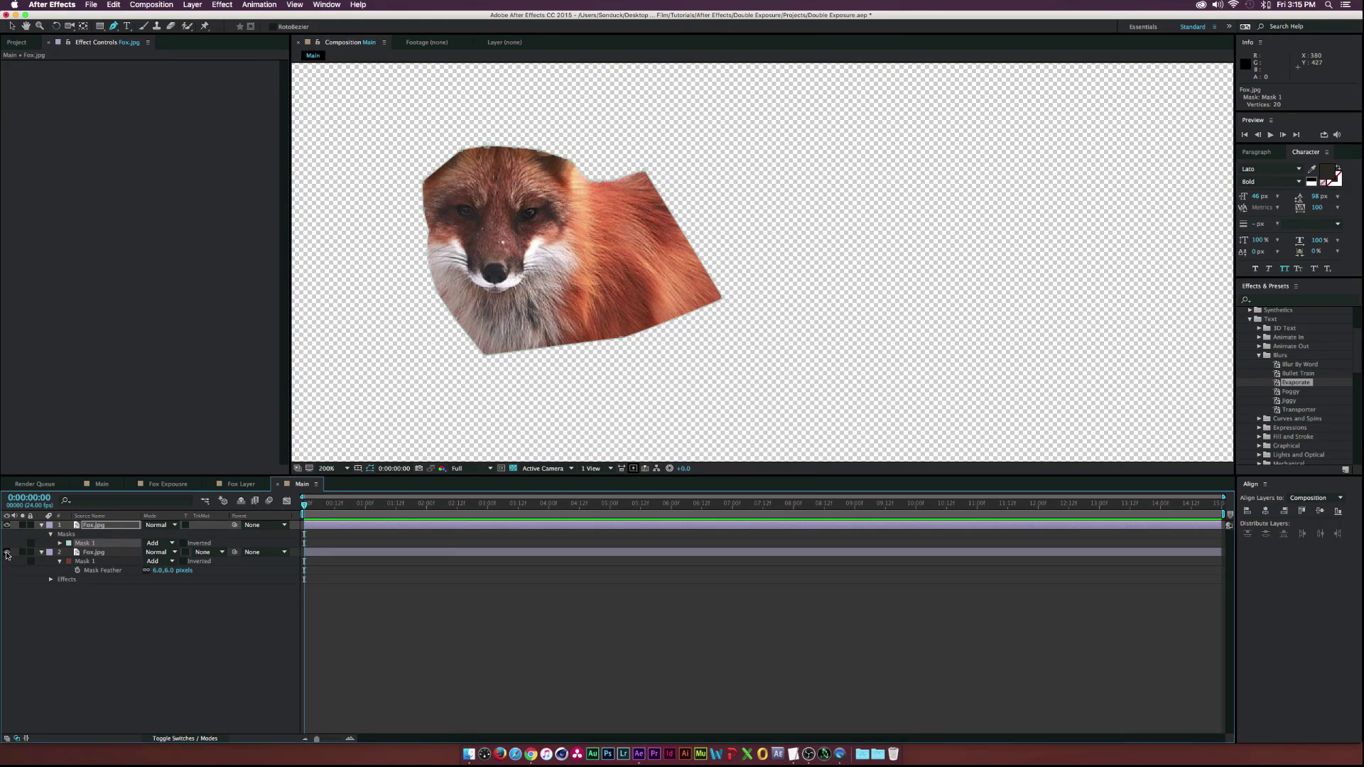
left_click(12, 26)
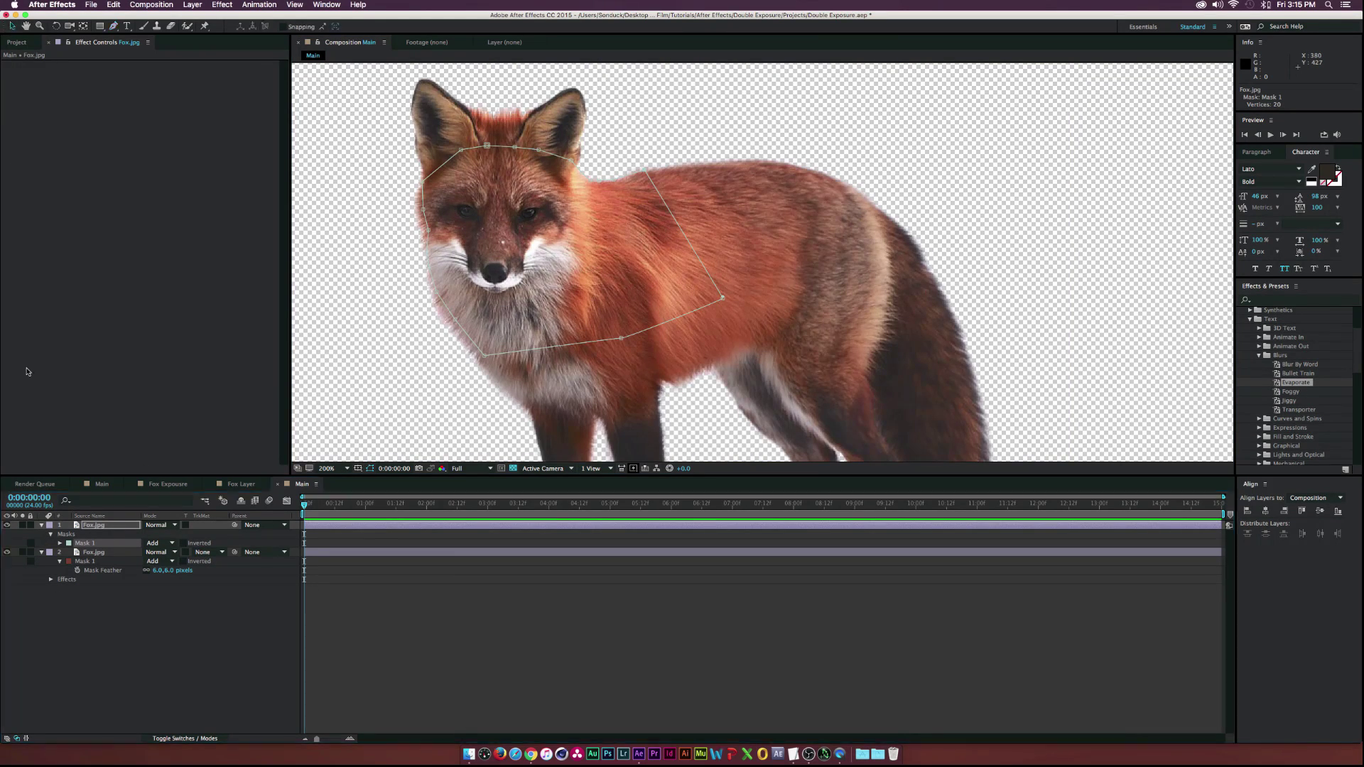
left_click(99, 616)
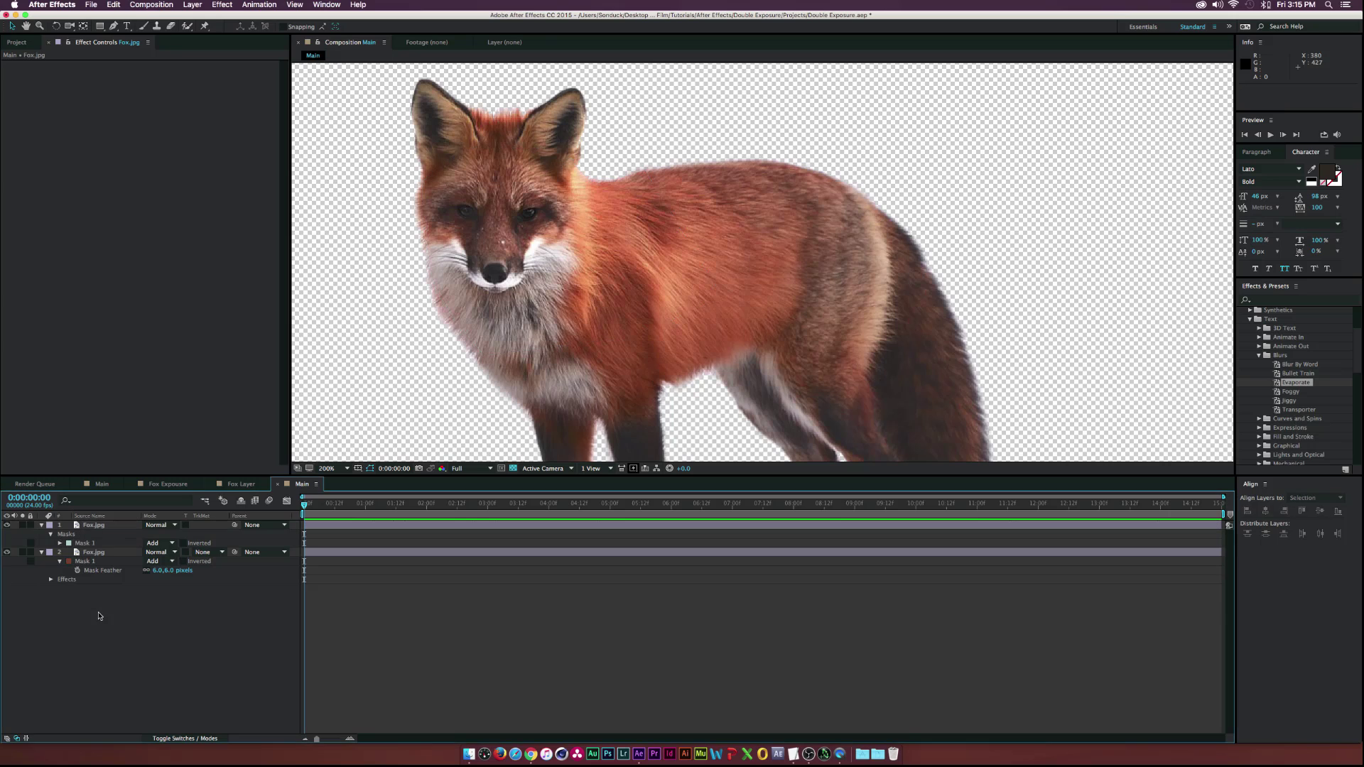
left_click(93, 552)
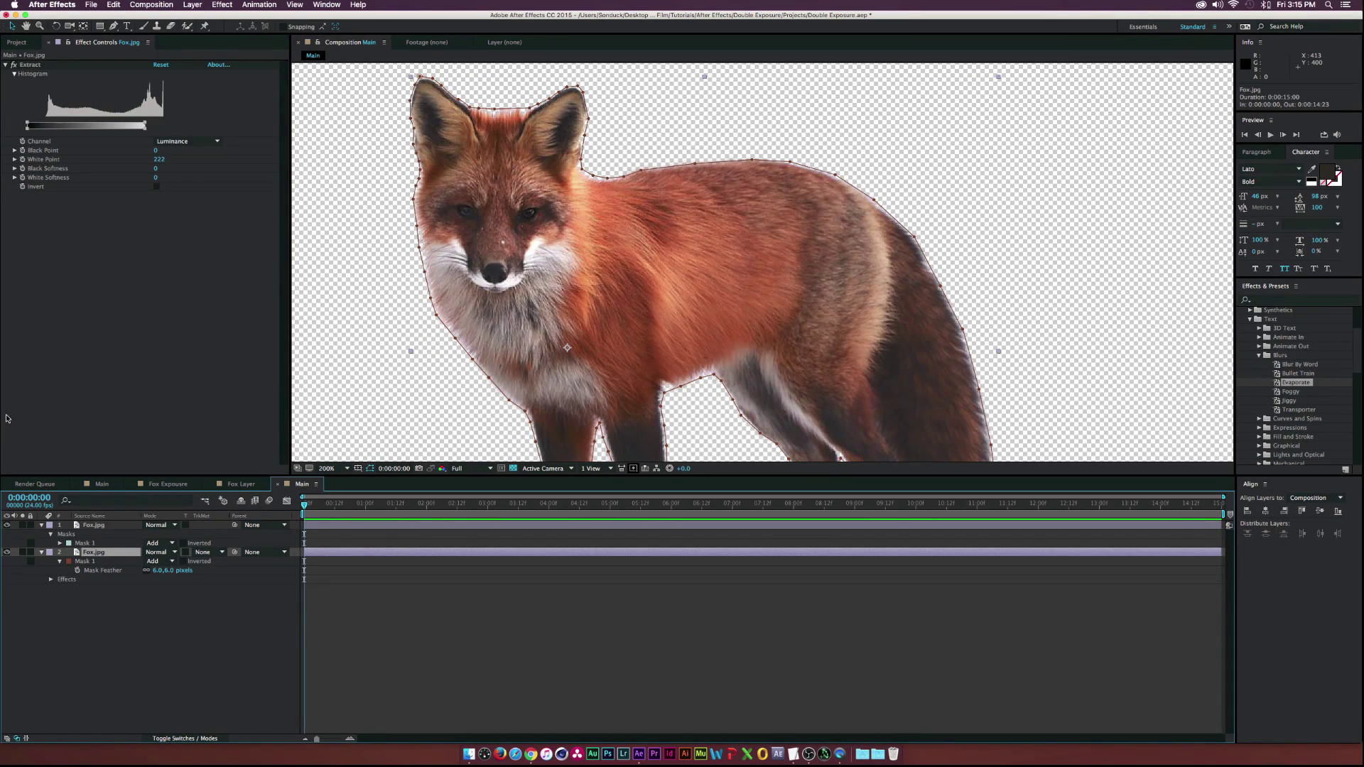
left_click(86, 607)
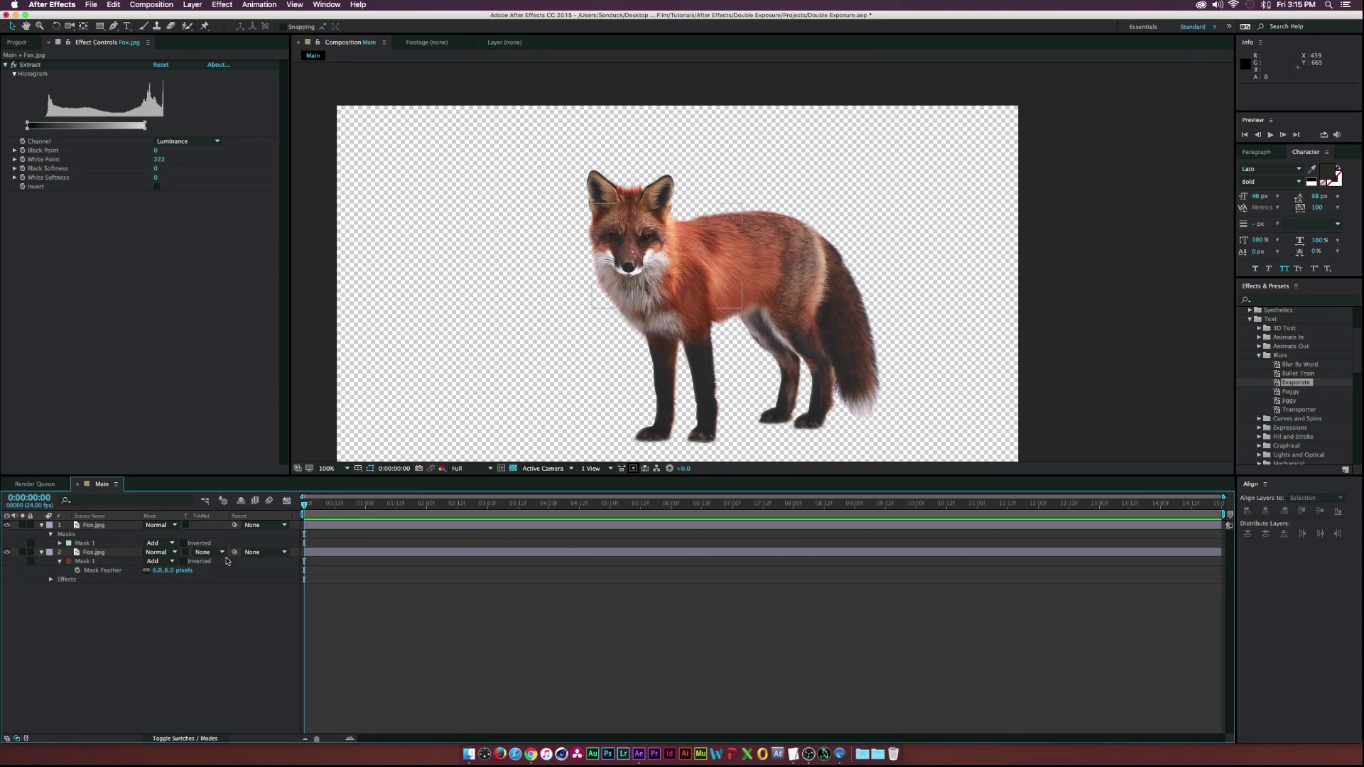
Step: Pre-compose both Fox.jpg layers into a new composition named "Fox Layer", moving all attributes into it
left_click(41, 525)
left_click(41, 535)
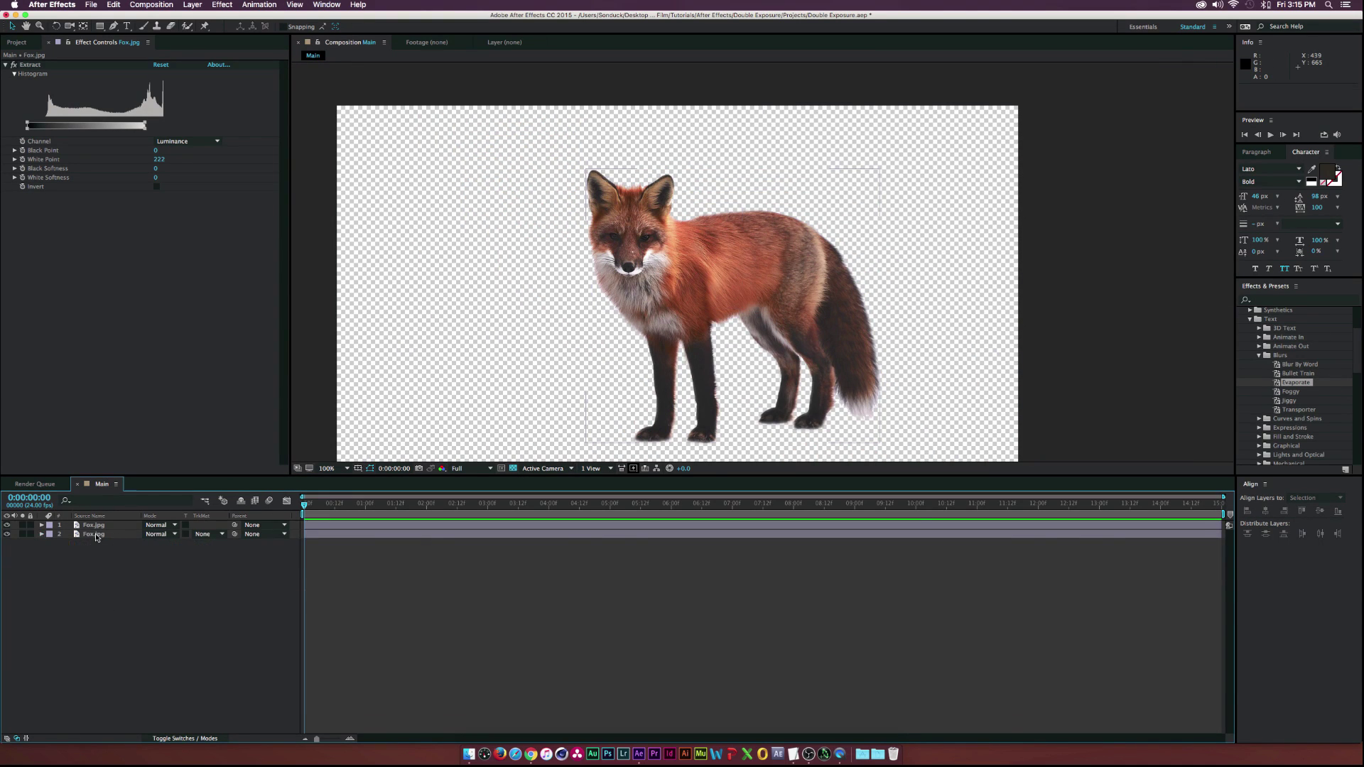
left_click(96, 535)
left_click(93, 525, "shift")
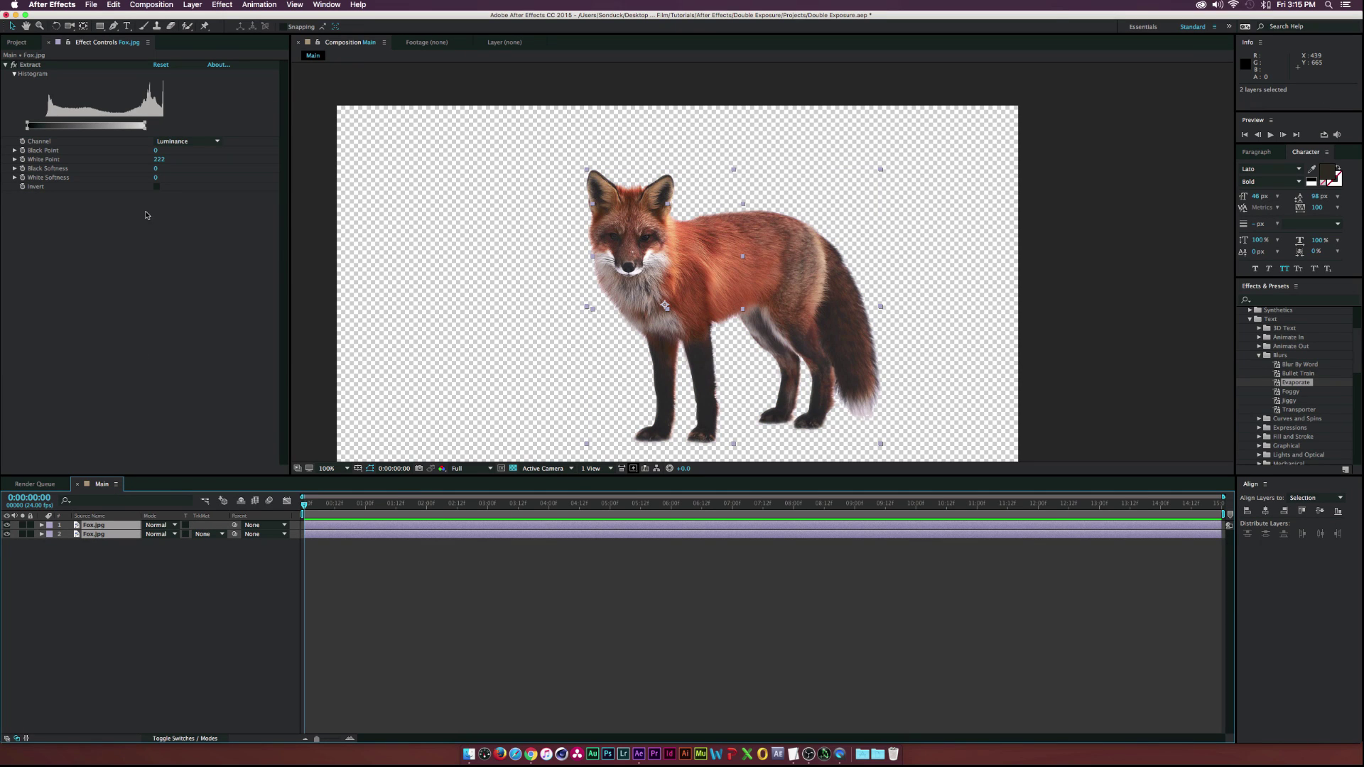
left_click(192, 5)
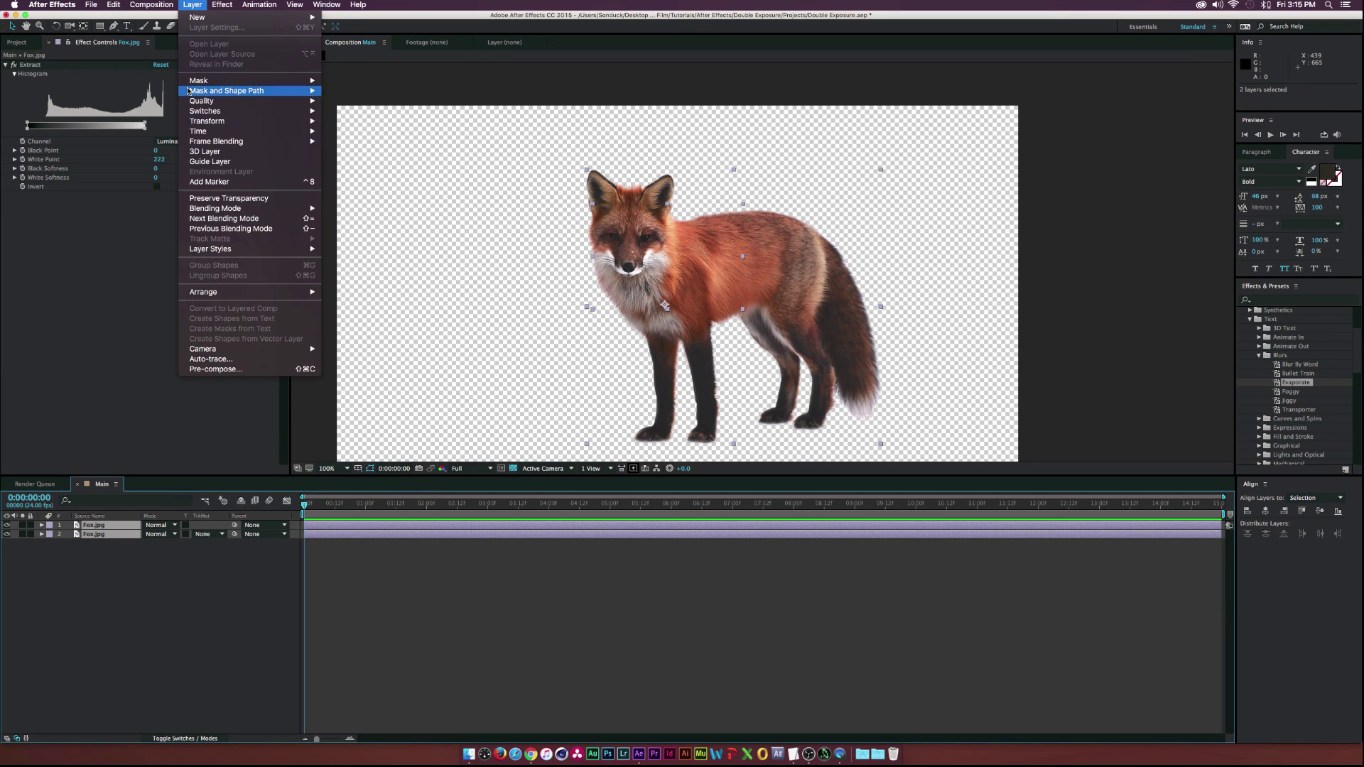
left_click(234, 369)
type("f")
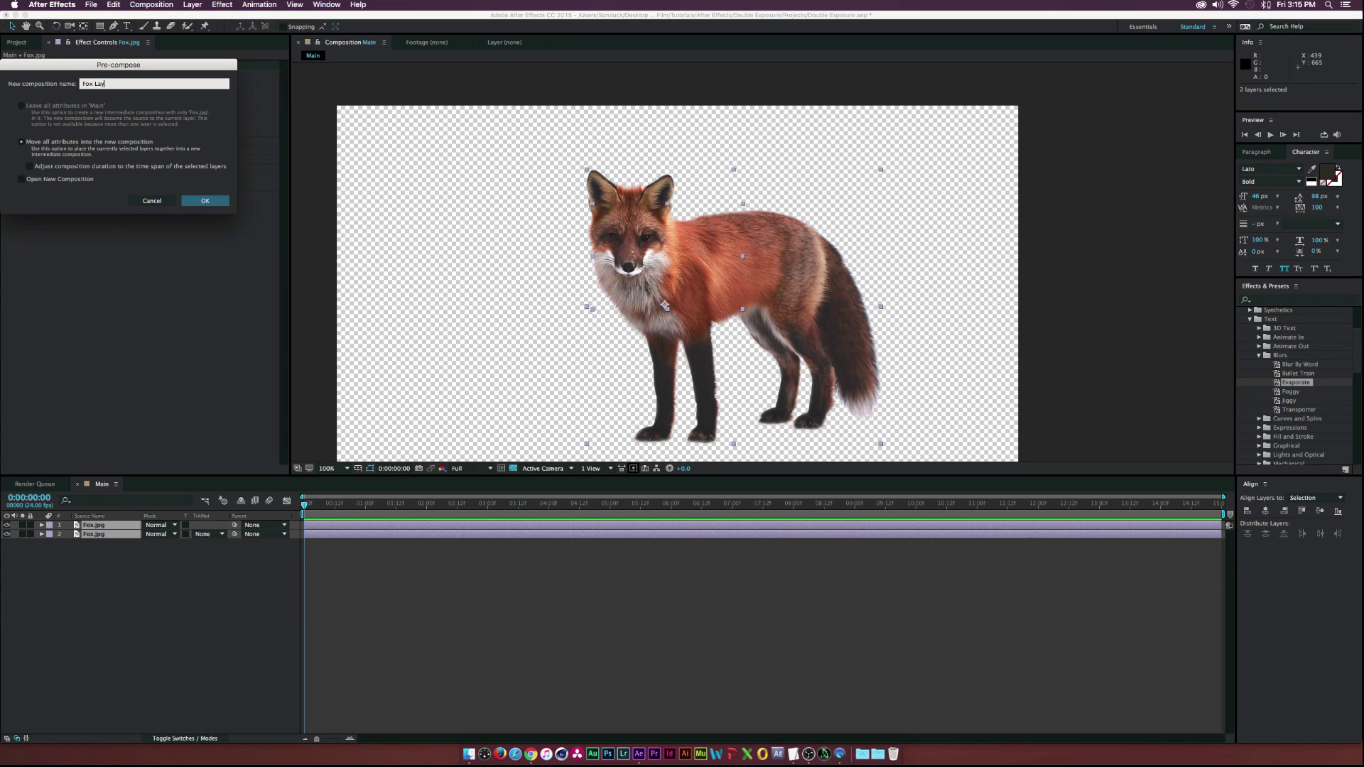
type("ox Layer")
key("Return")
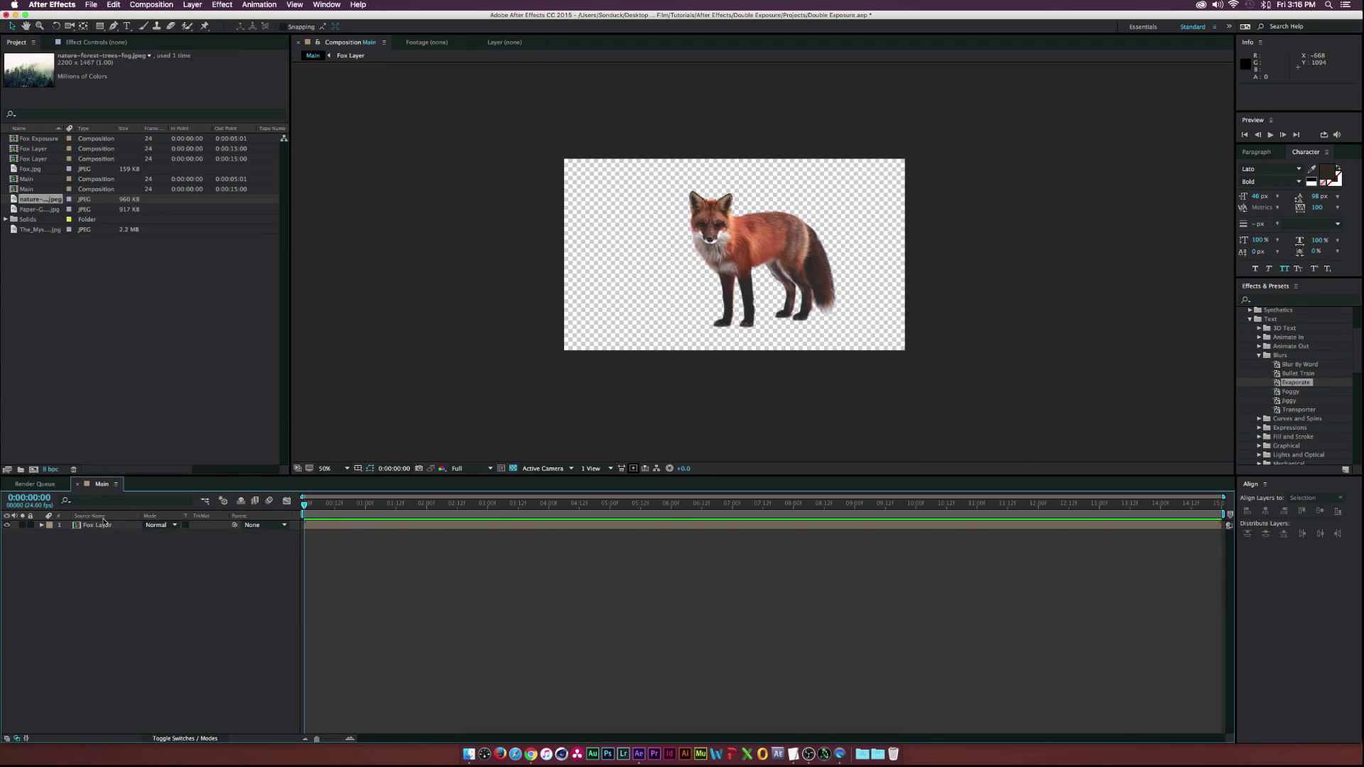
Step: Scale the Fox Layer up to 147% and reposition it so the fox's rear extends past the right edge of the frame
left_click(102, 525)
left_click_drag(706, 287, 710, 291)
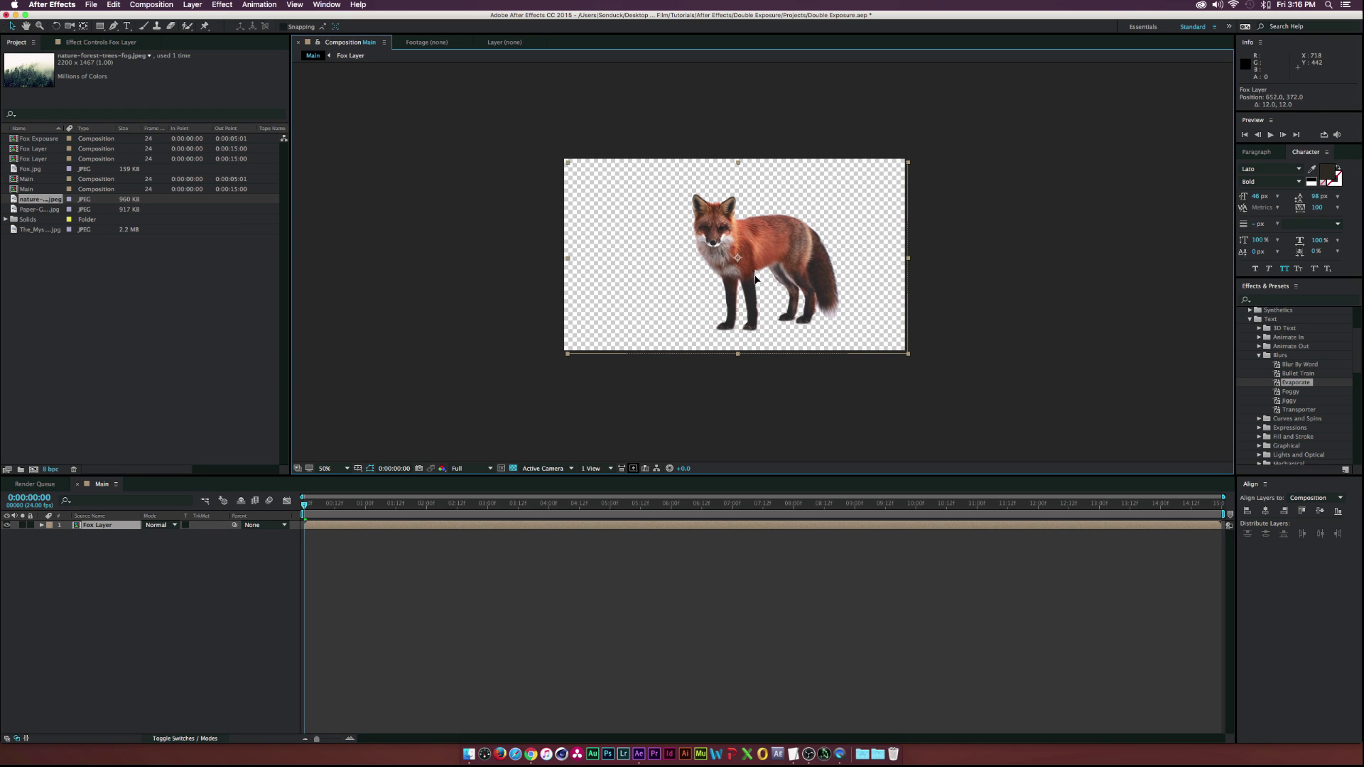
key("s")
left_click_drag(162, 535, 168, 534)
left_click_drag(799, 215, 855, 196)
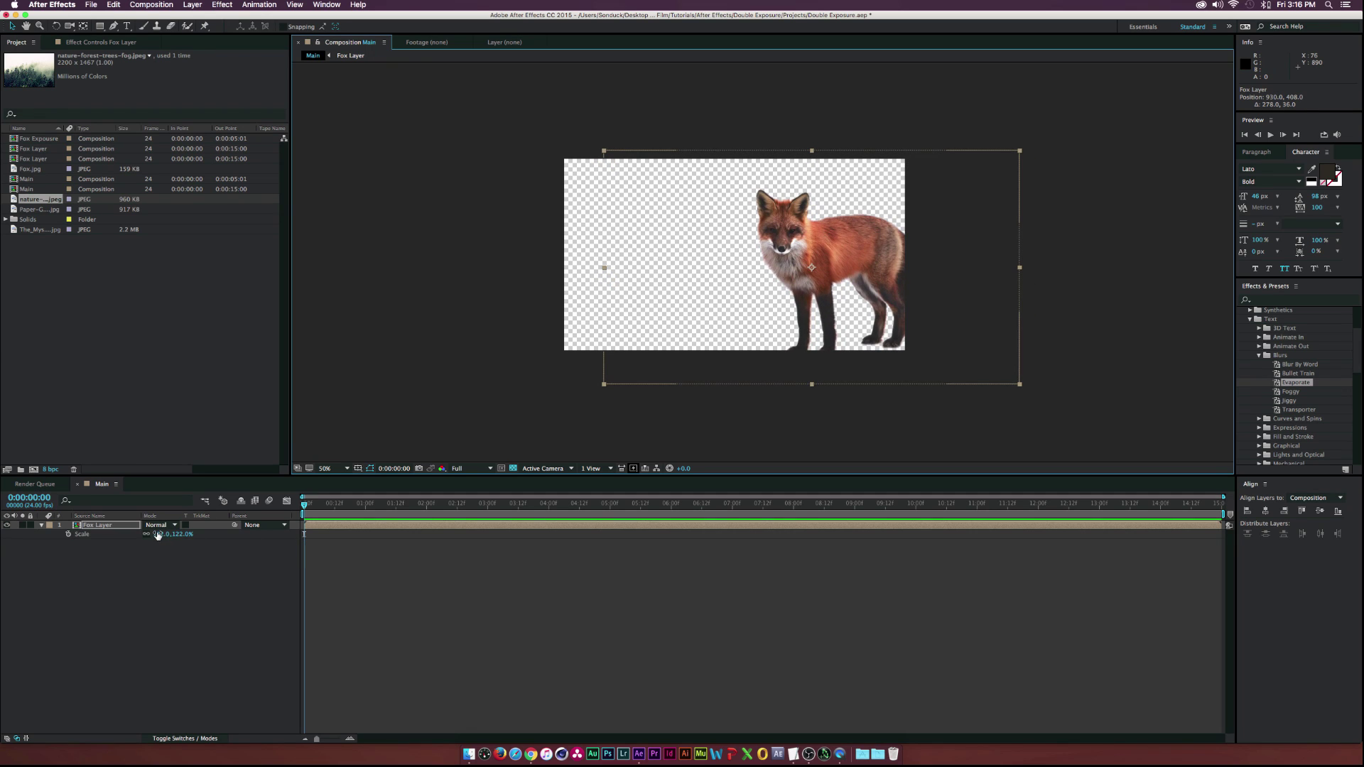
left_click_drag(158, 535, 172, 535)
left_click_drag(899, 258, 896, 257)
left_click_drag(163, 537, 166, 537)
left_click(149, 567)
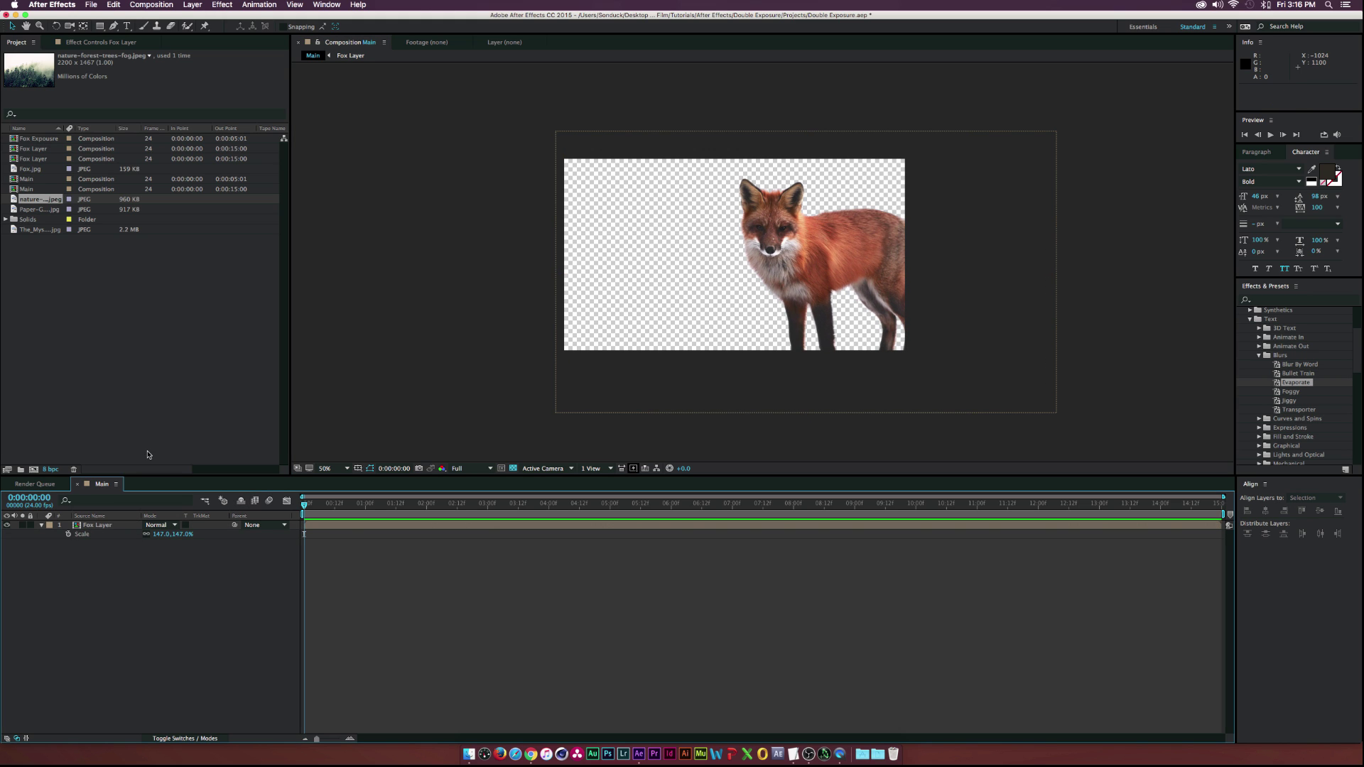
Step: Place nature-forest-trees-fog.jpeg beneath the Fox Layer and set its track matte to Alpha Matte "Fox Layer"
left_click(44, 210)
left_click(43, 199)
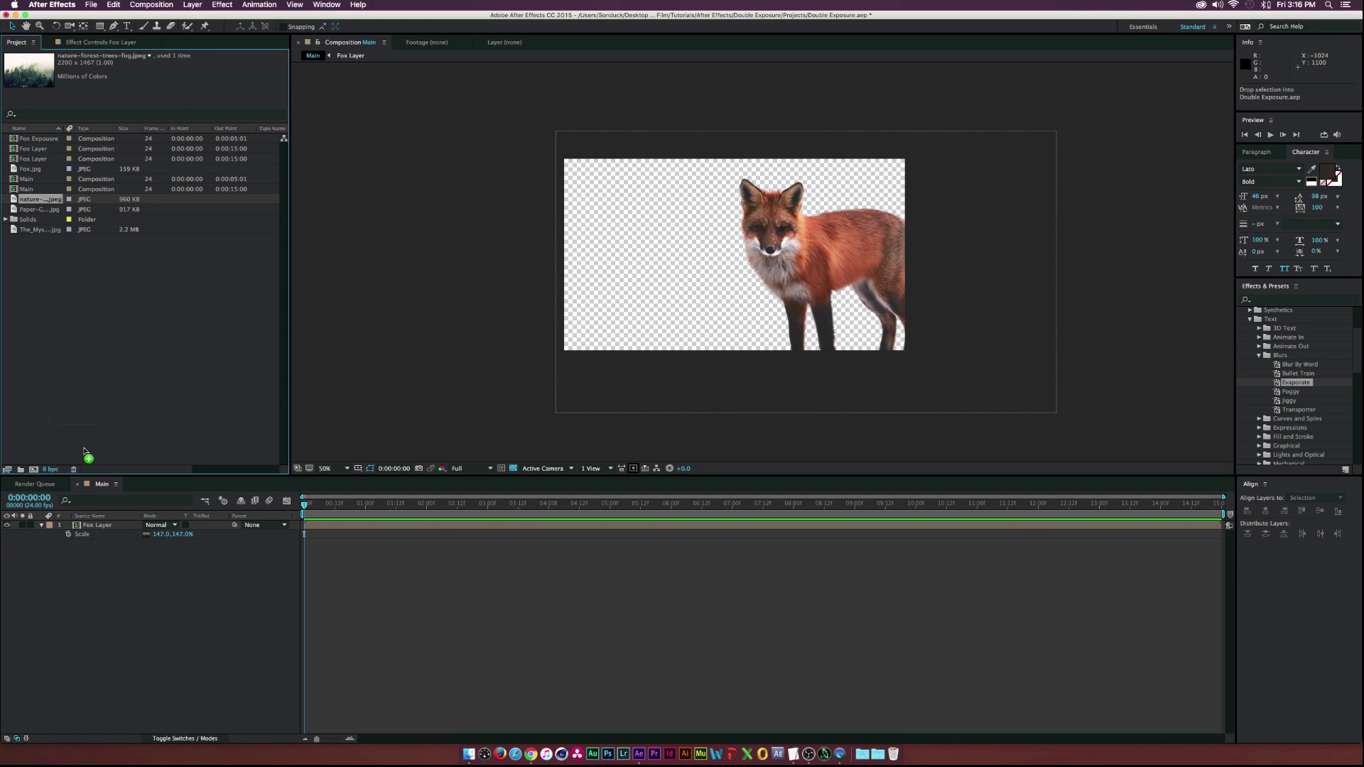
left_click_drag(84, 452, 91, 568)
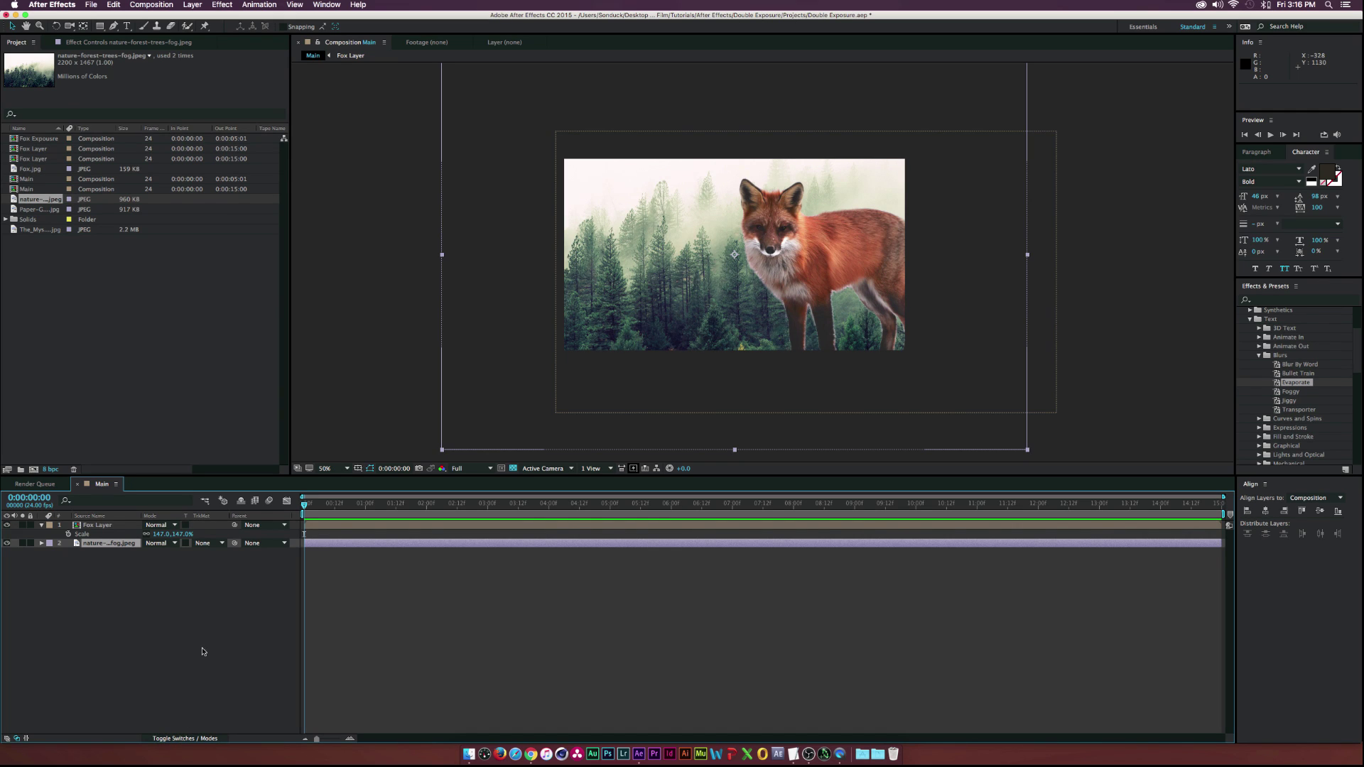
left_click(204, 543)
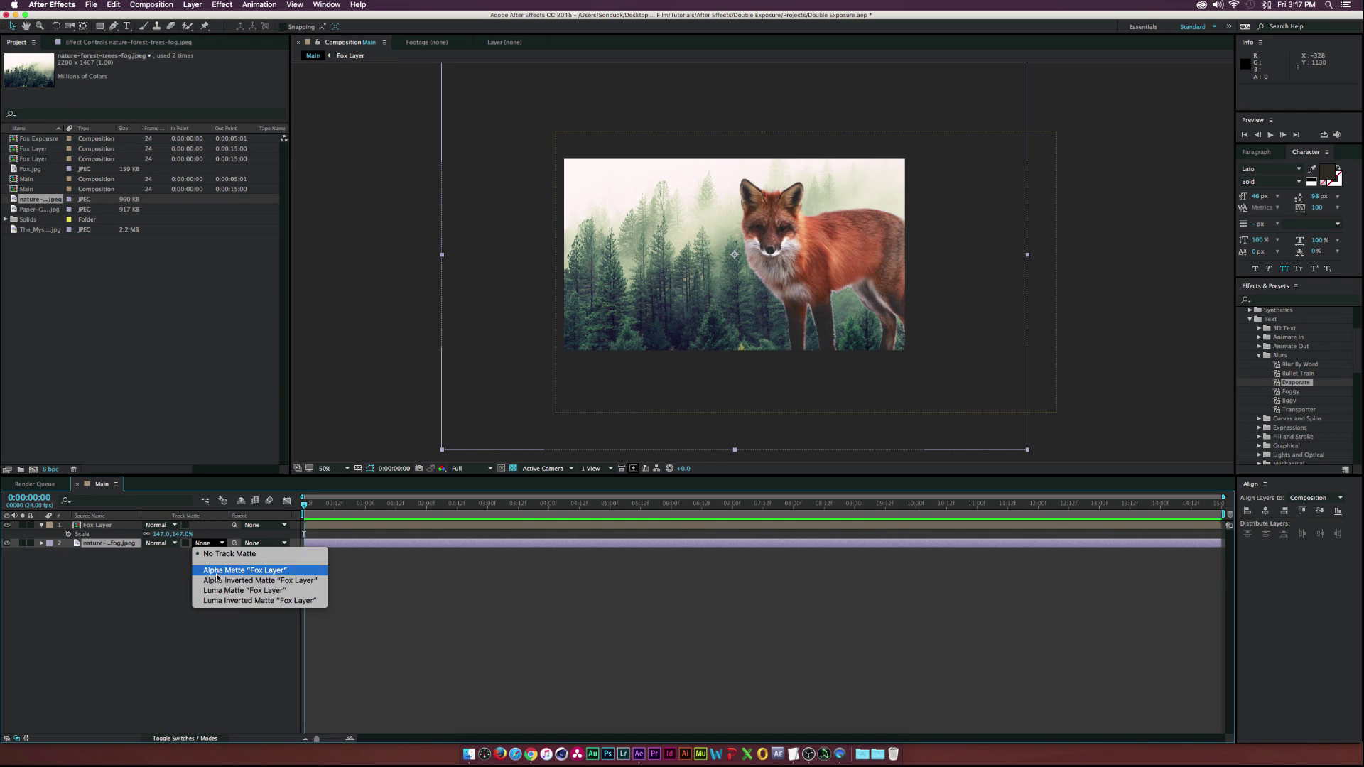
left_click(248, 570)
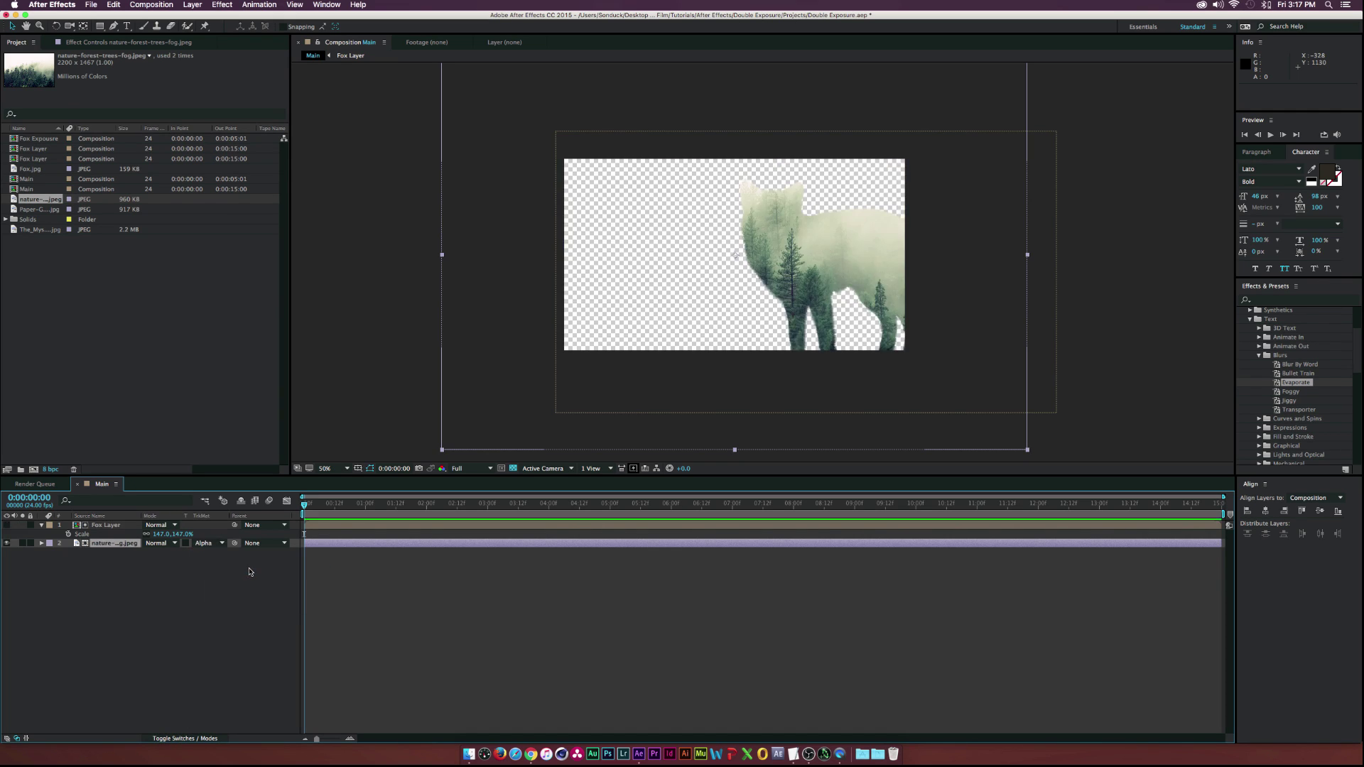
Step: Scale the forest image to 54% and shift it right so the treeline fills the fox's body
key("s")
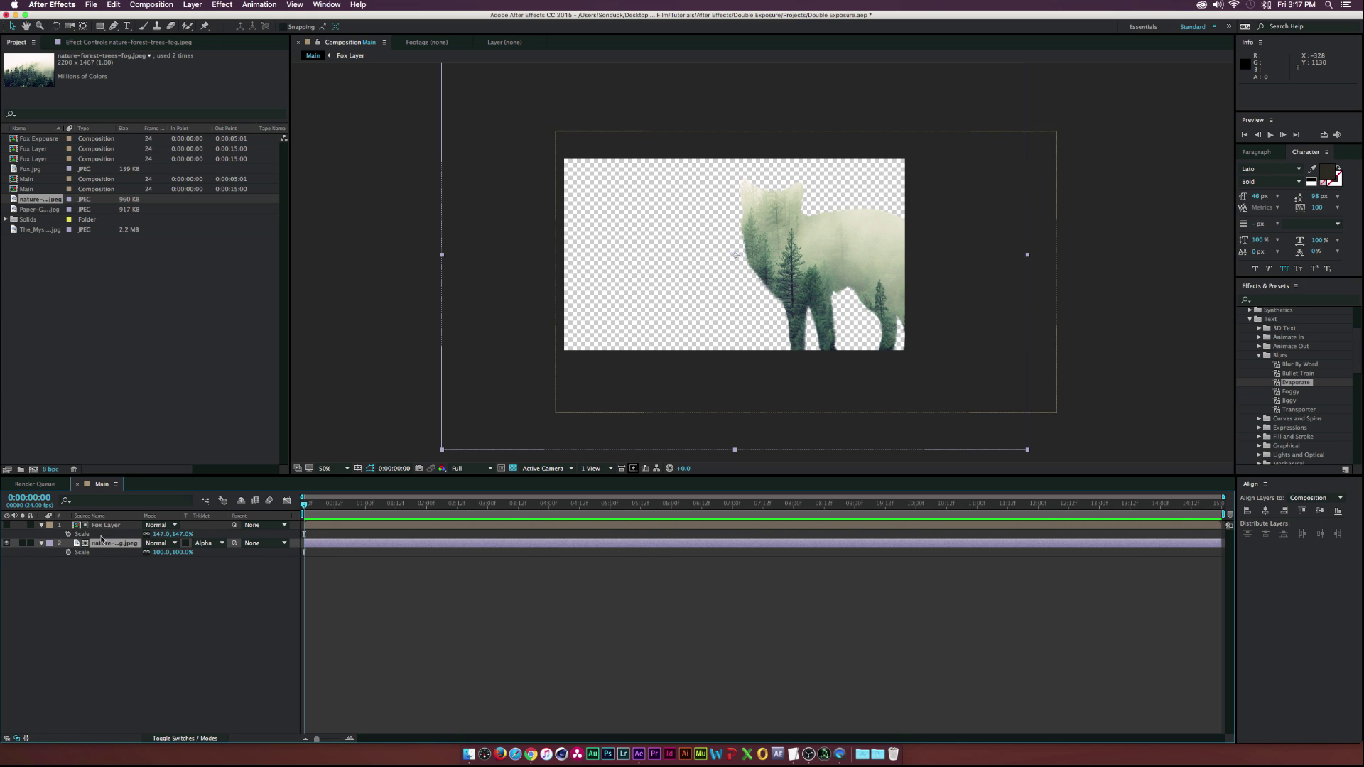
left_click_drag(171, 552, 142, 552)
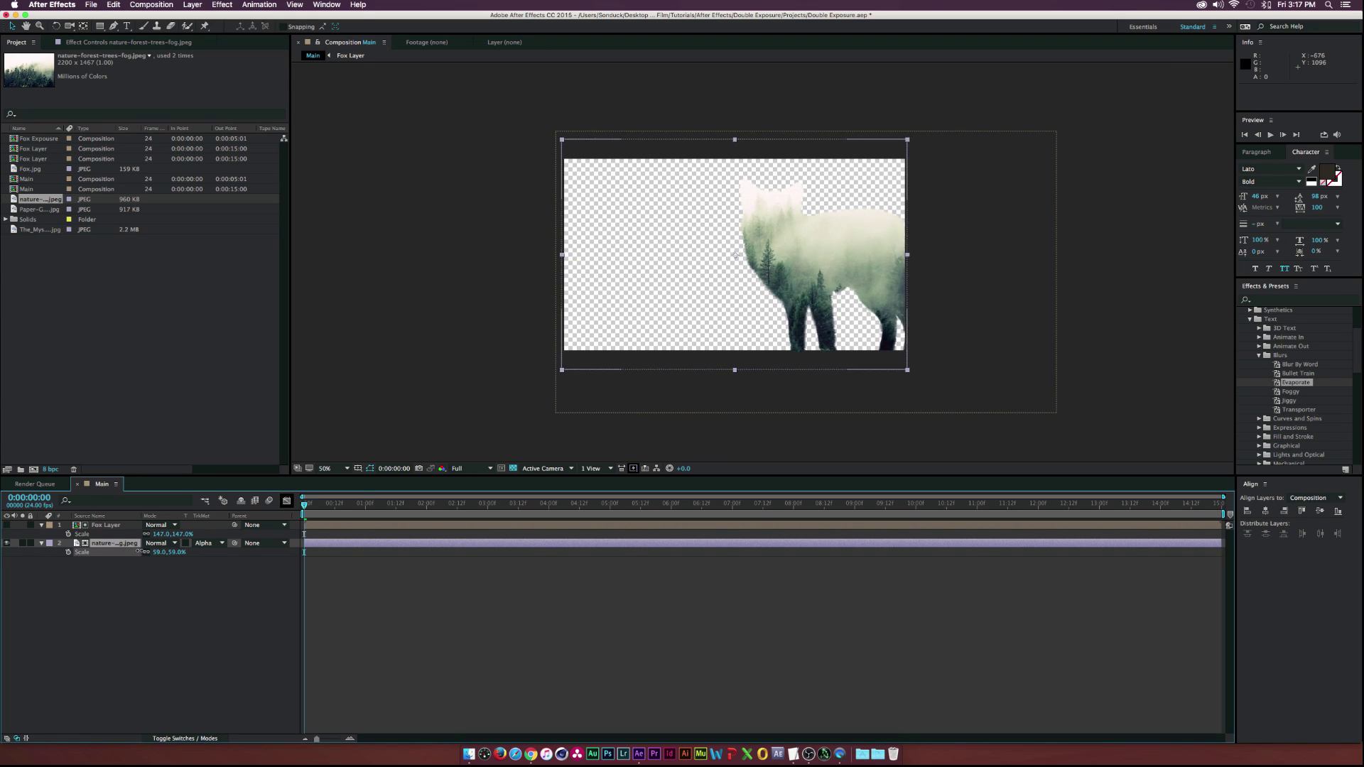
left_click_drag(718, 335, 797, 332)
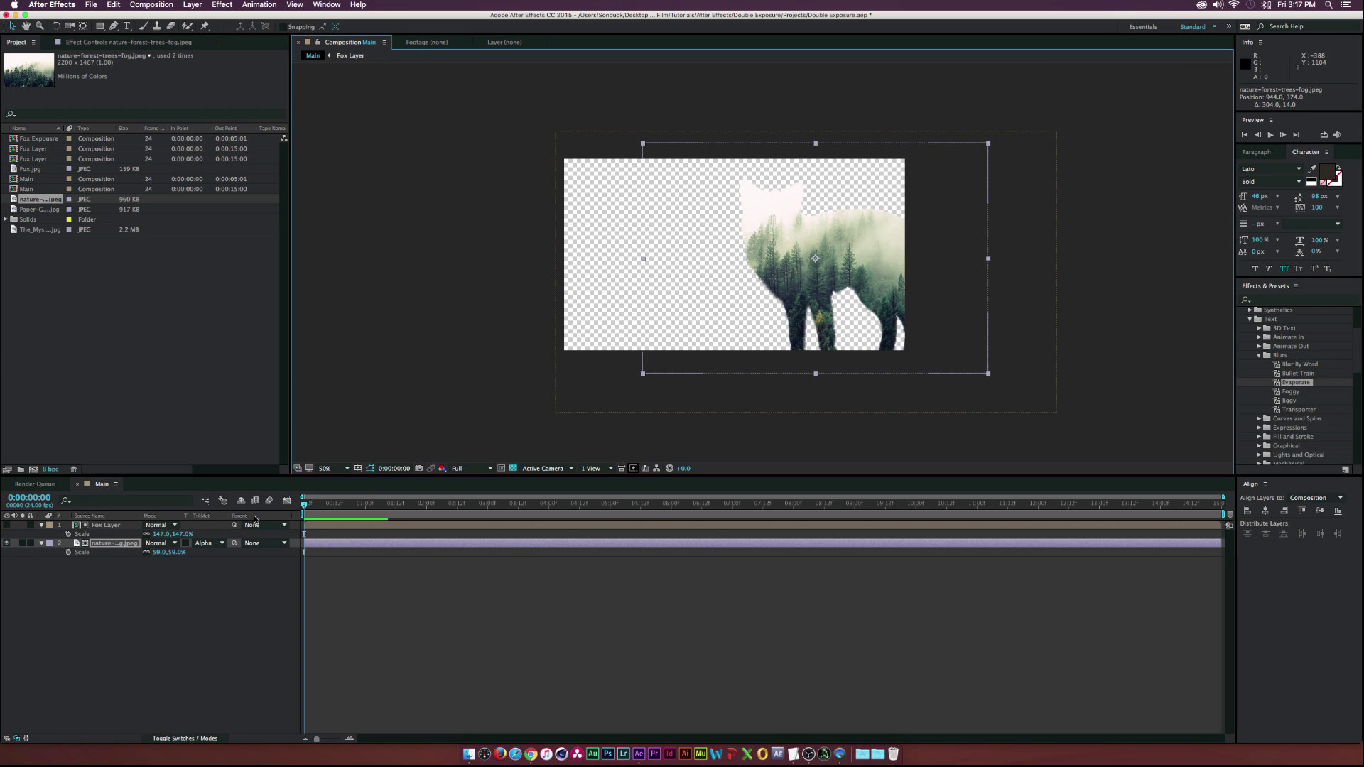
left_click_drag(162, 552, 156, 553)
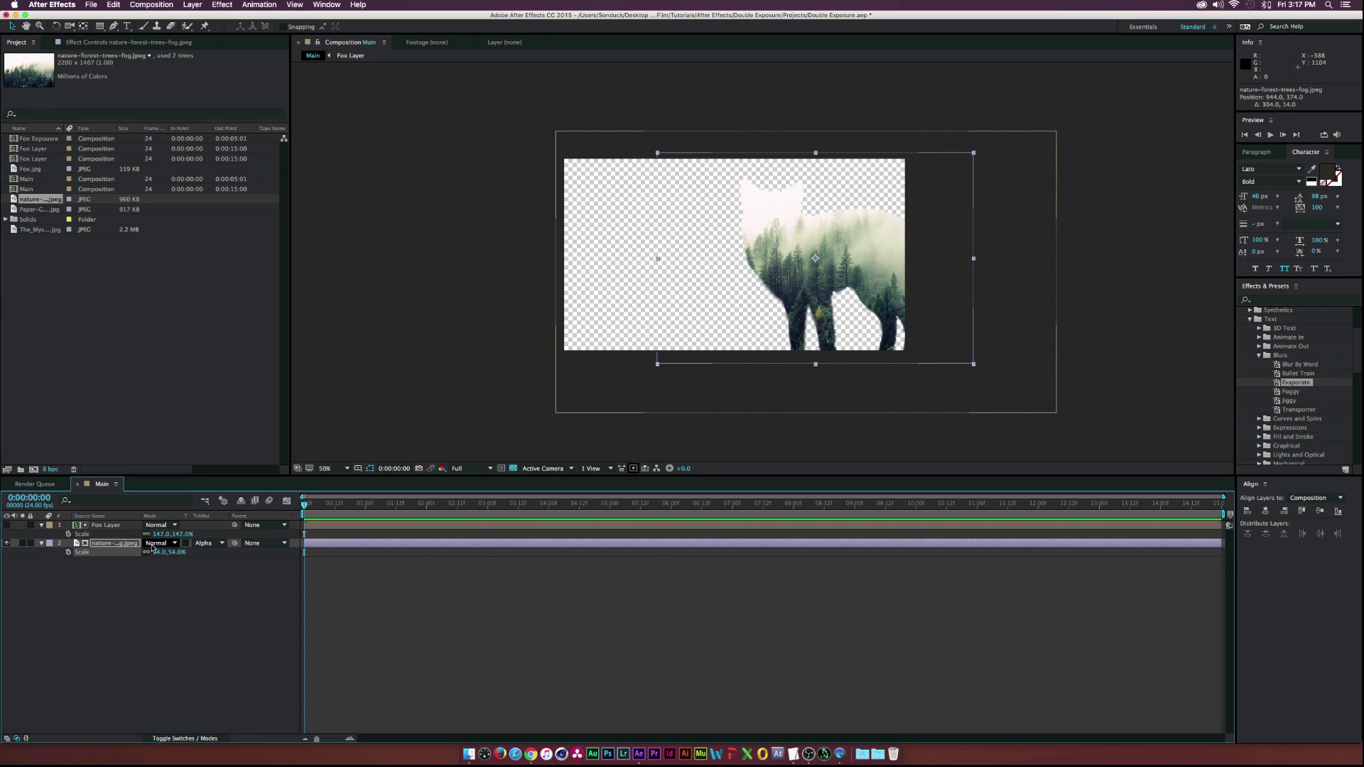
left_click(114, 544)
left_click(141, 612)
Step: Duplicate the Fox Layer and turn on the visibility of the top copy
left_click(107, 525)
left_click(110, 611)
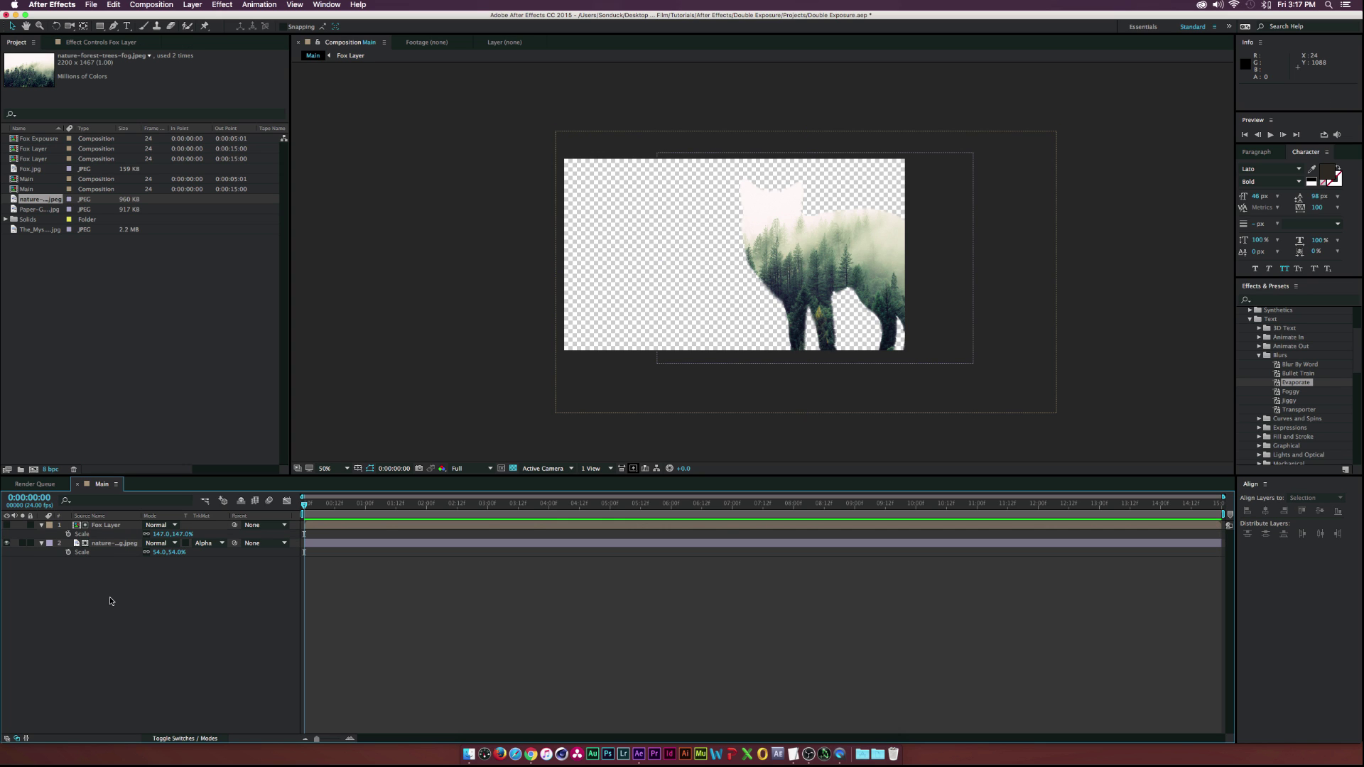
left_click(99, 526)
key("super+d")
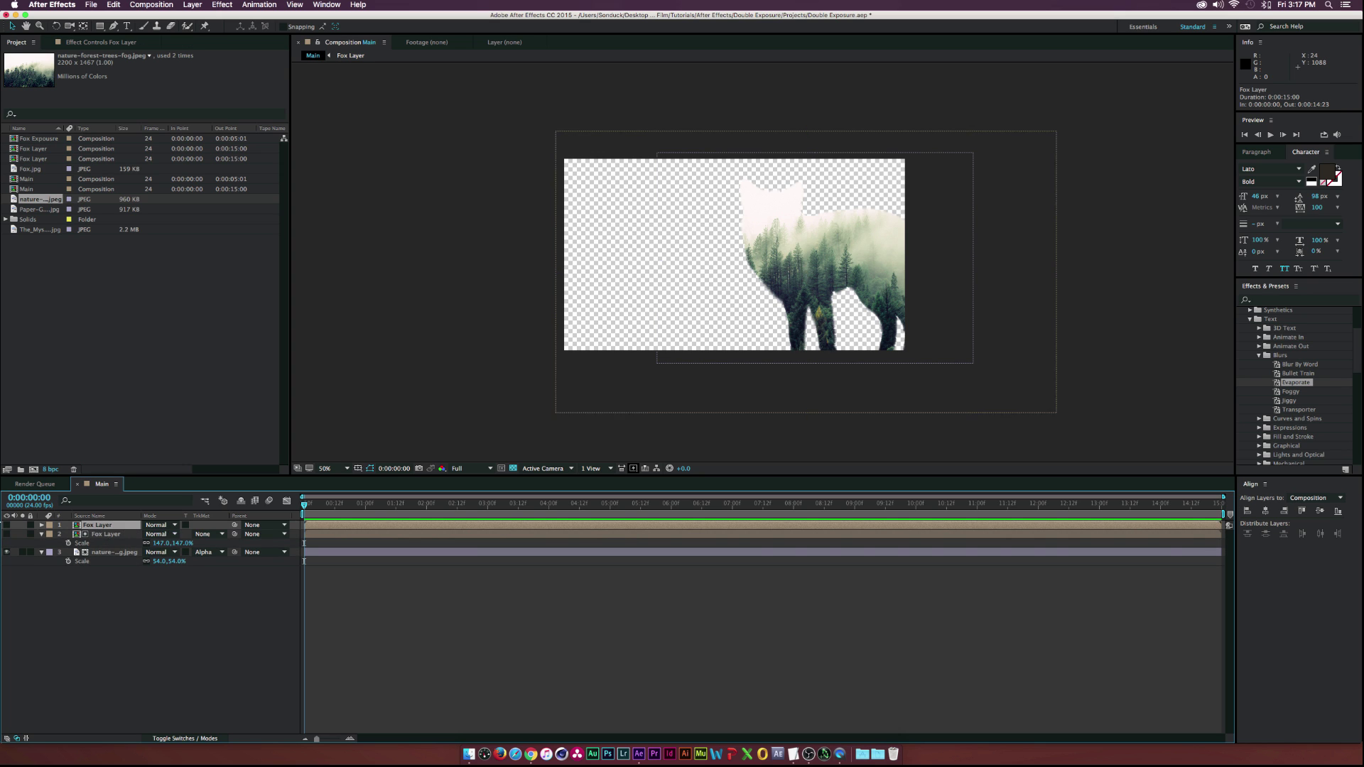
left_click(7, 526)
left_click(87, 625)
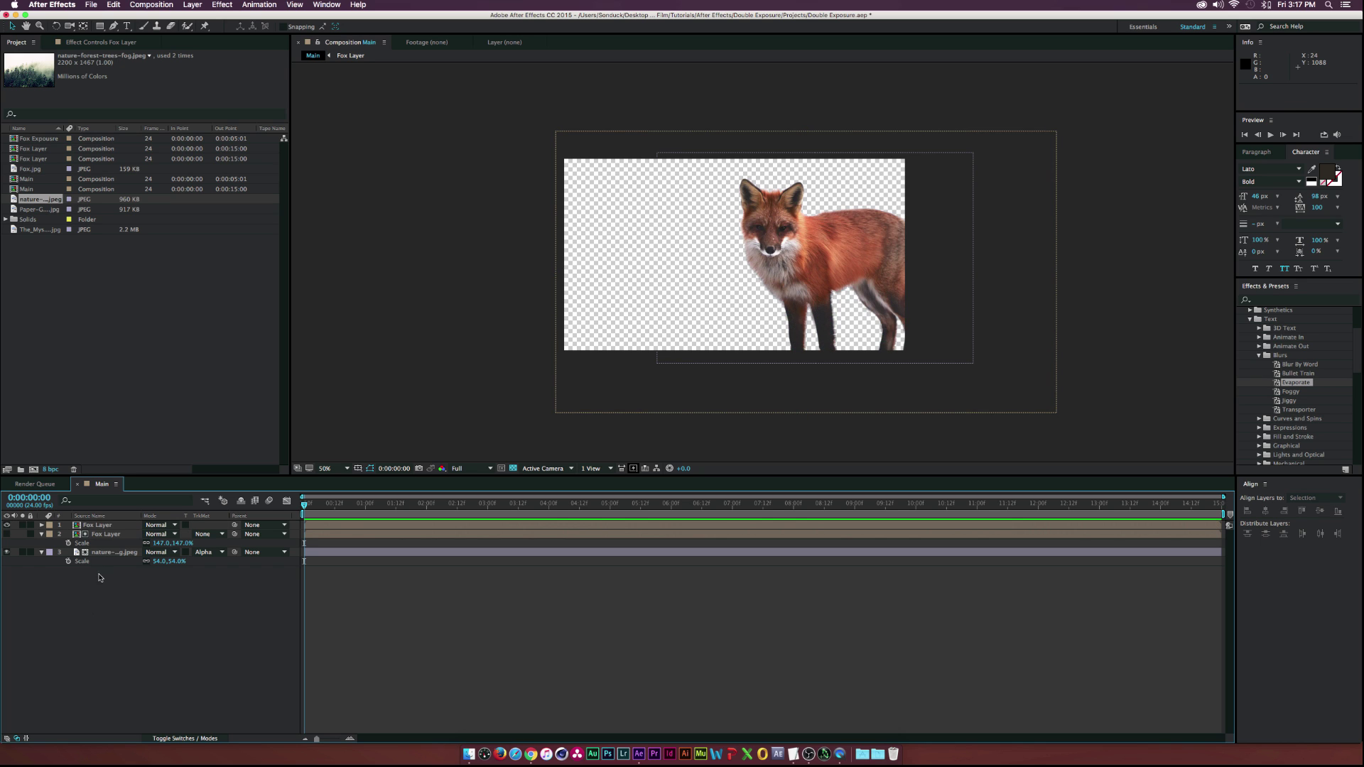
Step: Mask the top Fox Layer with a wide rectangle covering the fox's upper half and feather it by 142 pixels
left_click(99, 526)
mouse_move(102, 27)
left_mouse_down()
mouse_move(111, 40)
mouse_move(121, 28)
left_mouse_up()
left_click_drag(540, 150, 1075, 255)
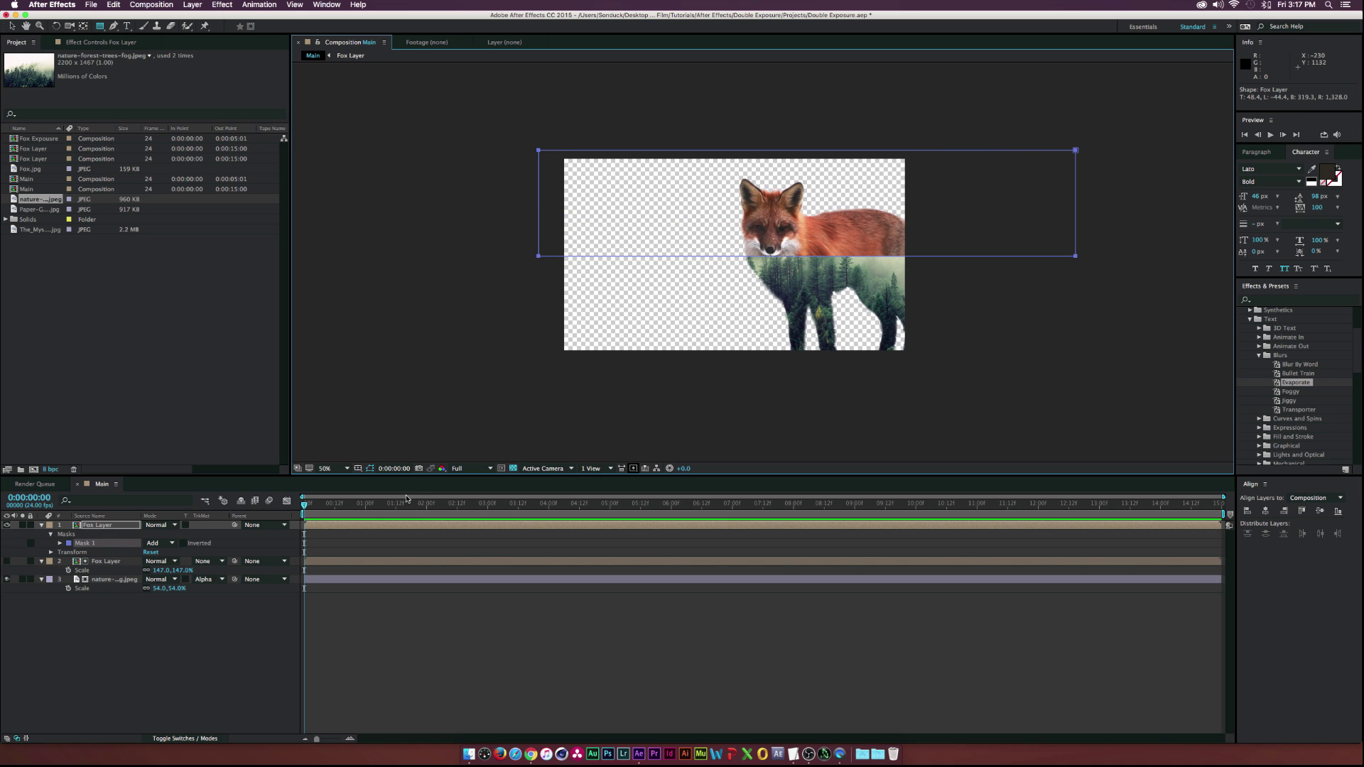
key("f")
left_click_drag(160, 544, 243, 543)
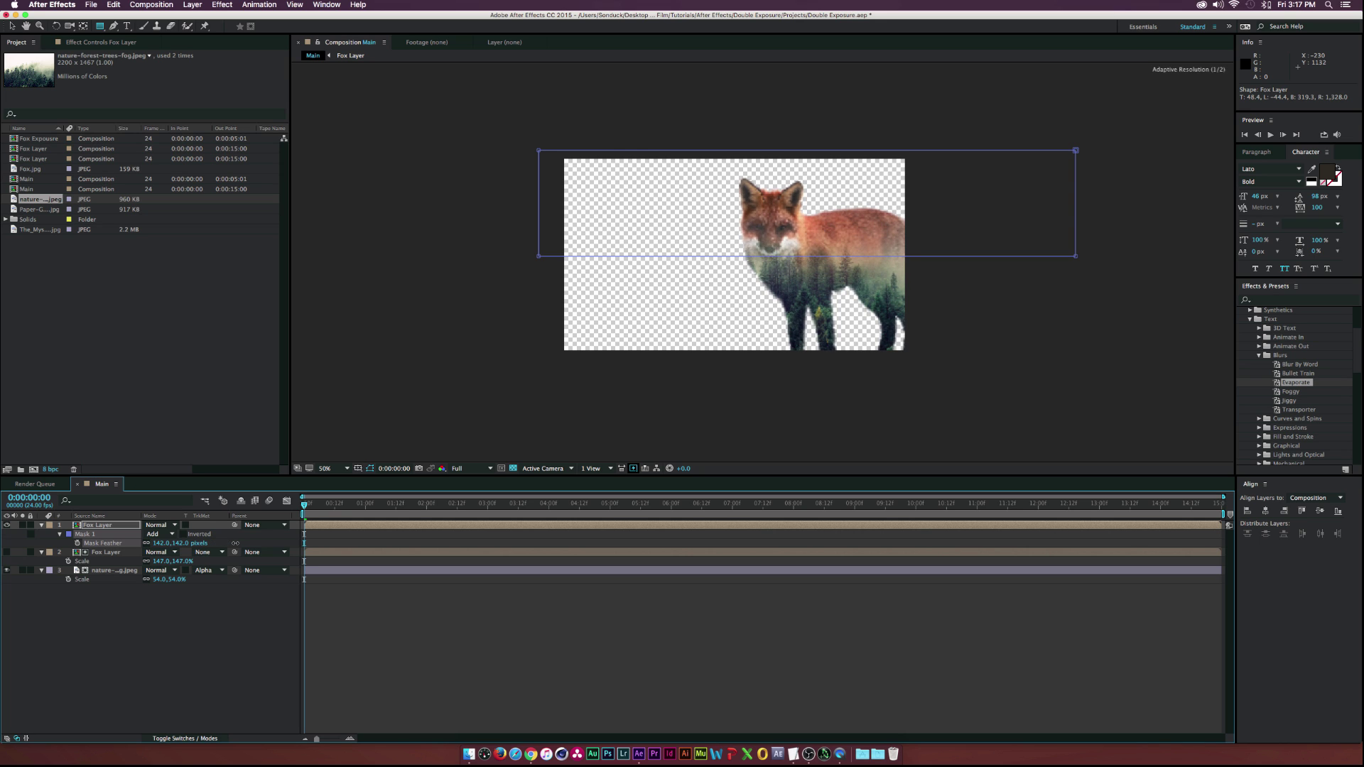
left_click(181, 635)
Step: Lower the top Fox Layer's opacity to 79%
left_click(101, 526)
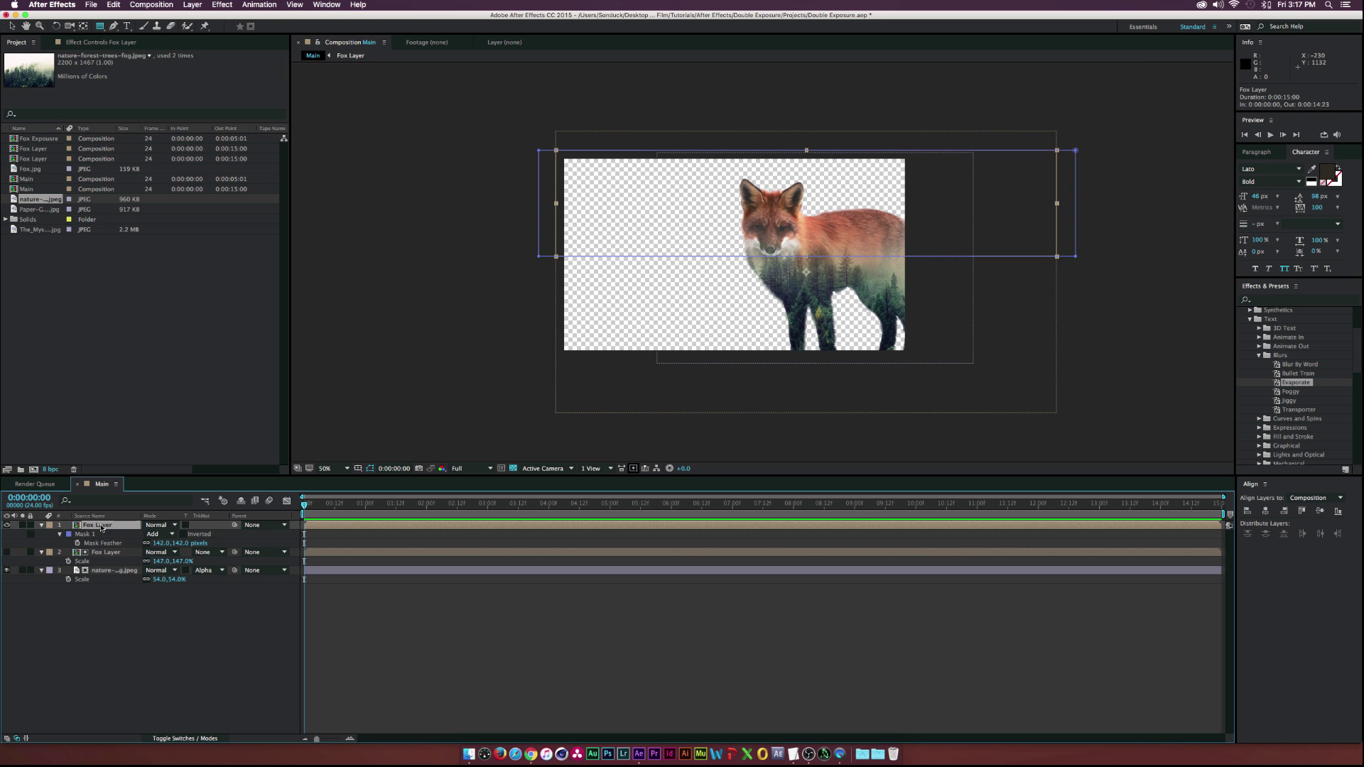
key("t")
left_click_drag(150, 535, 137, 532)
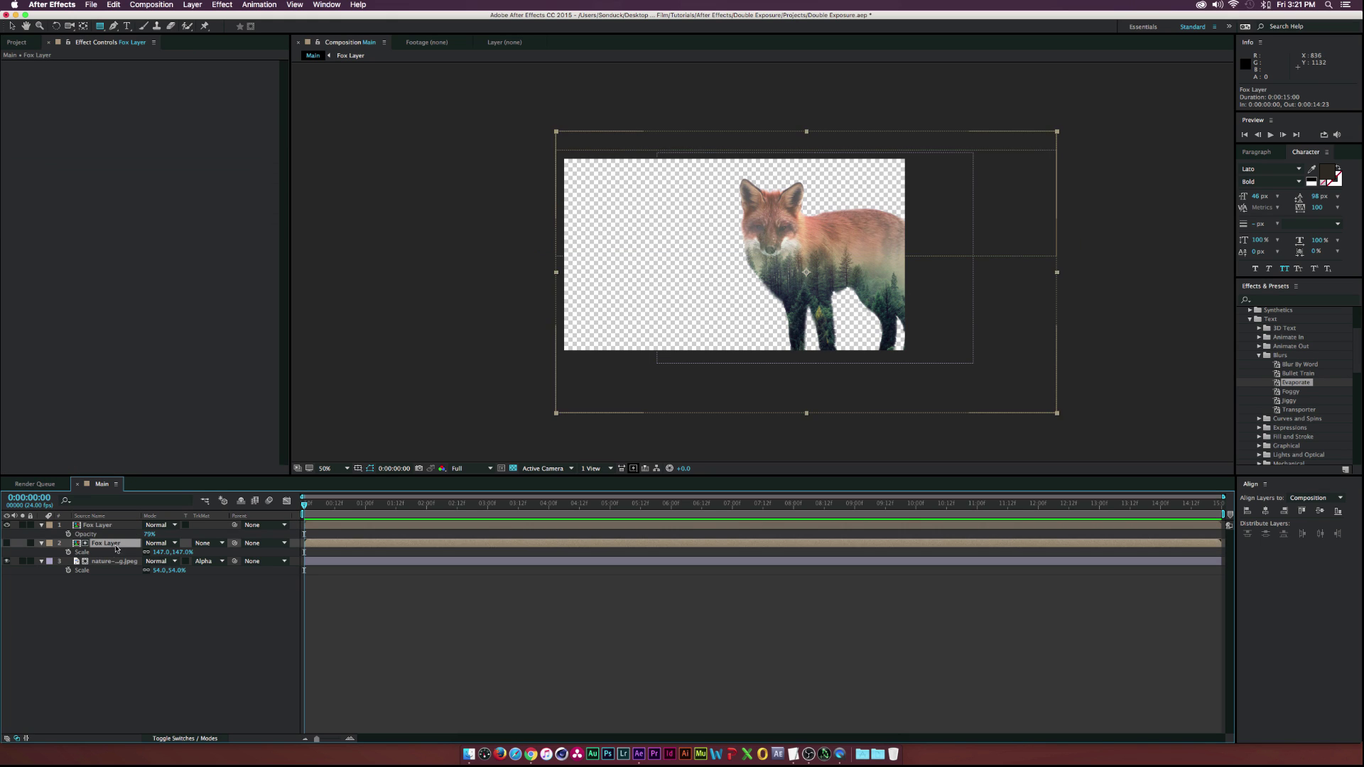
Step: Apply a Tint effect to the forest image layer, mapping black to black and white to white
left_click(103, 563)
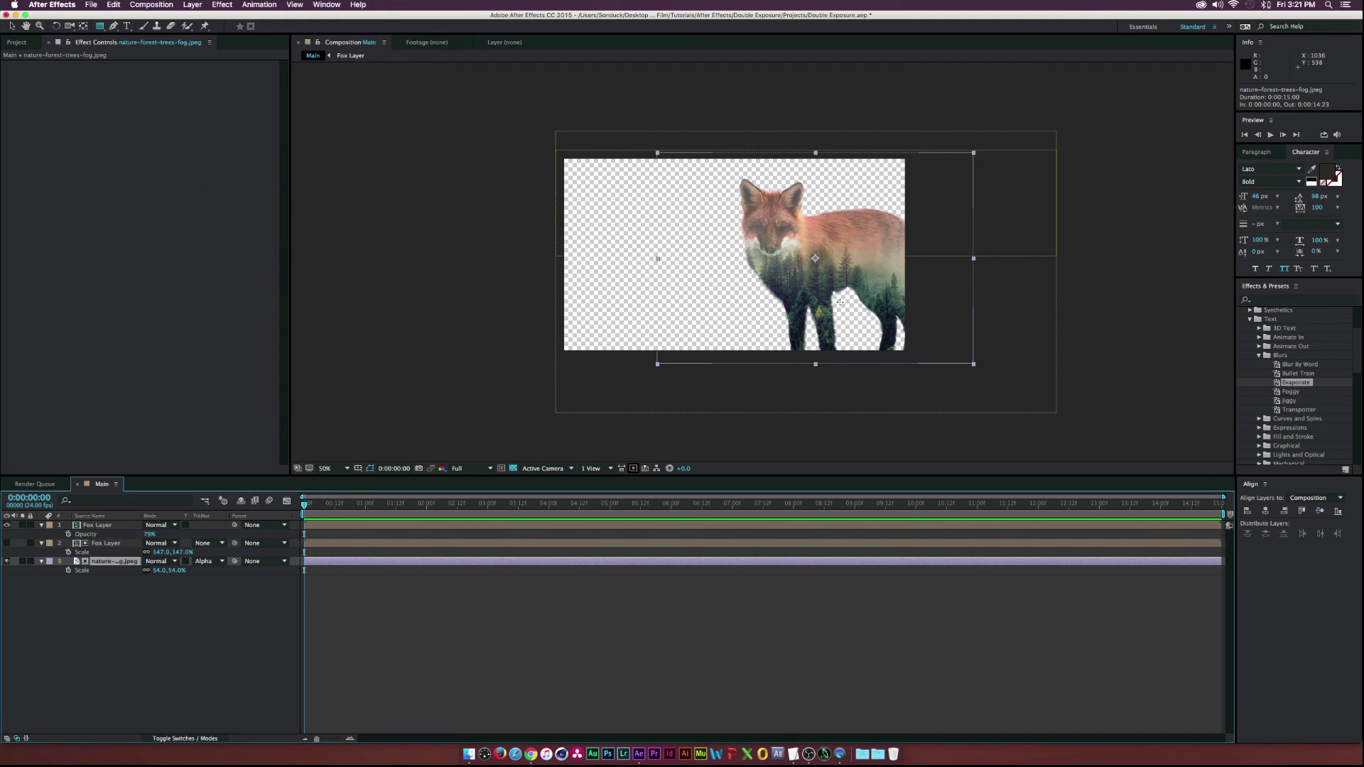
left_click(10, 26)
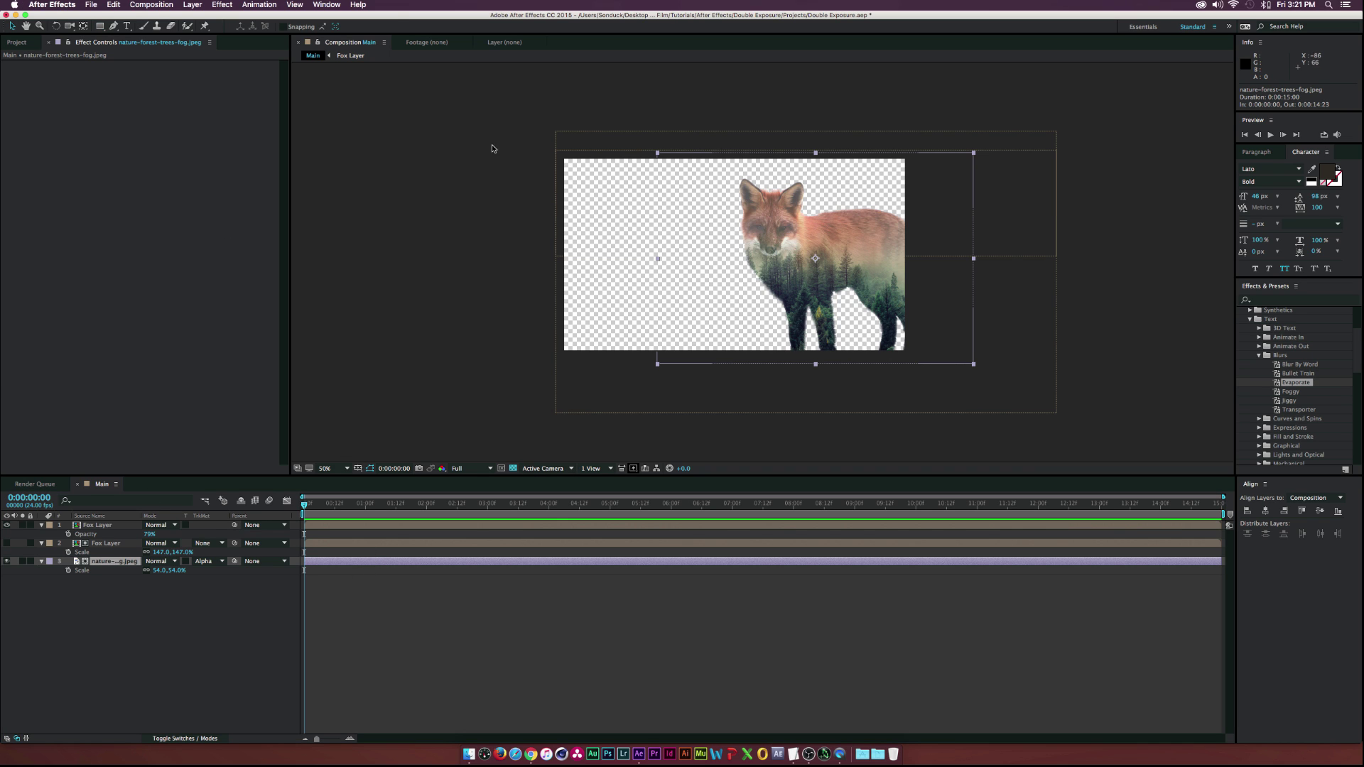
left_click(222, 4)
mouse_move(263, 104)
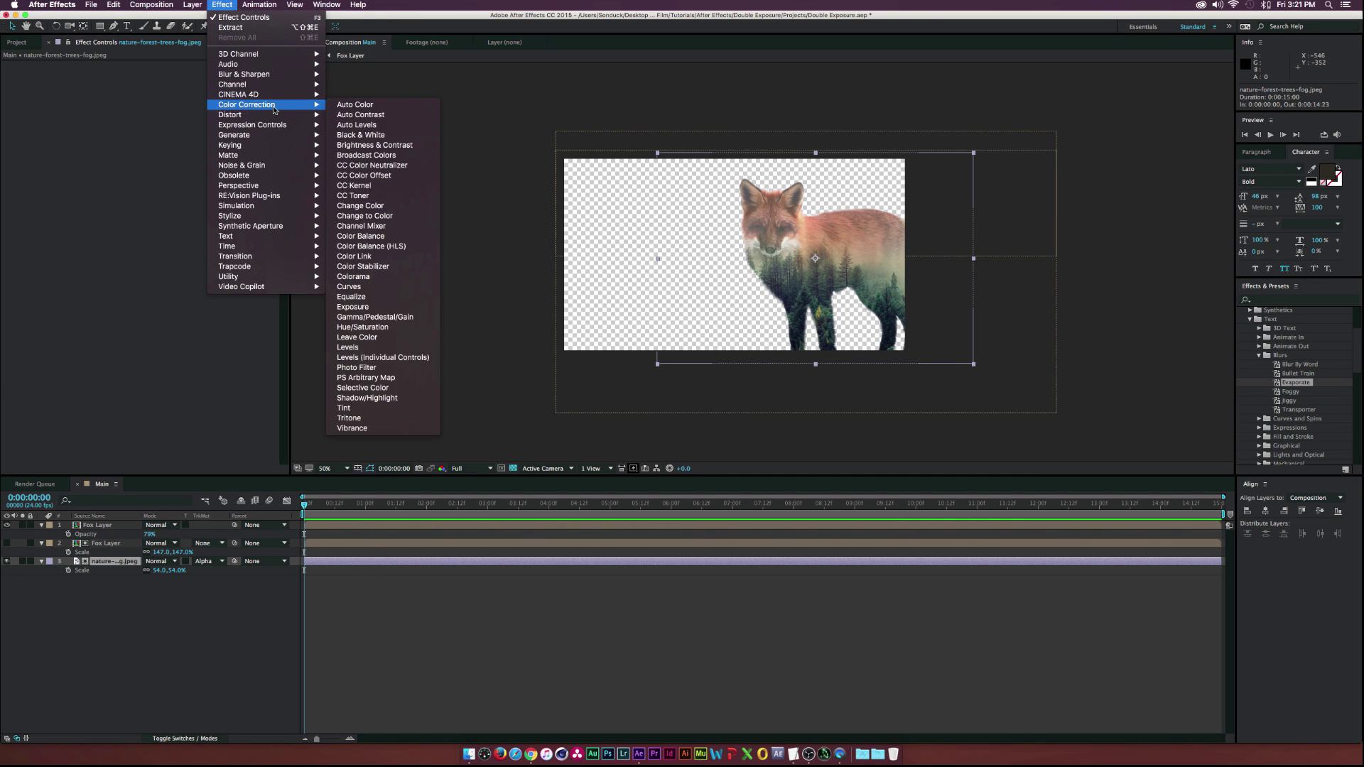
left_click(362, 408)
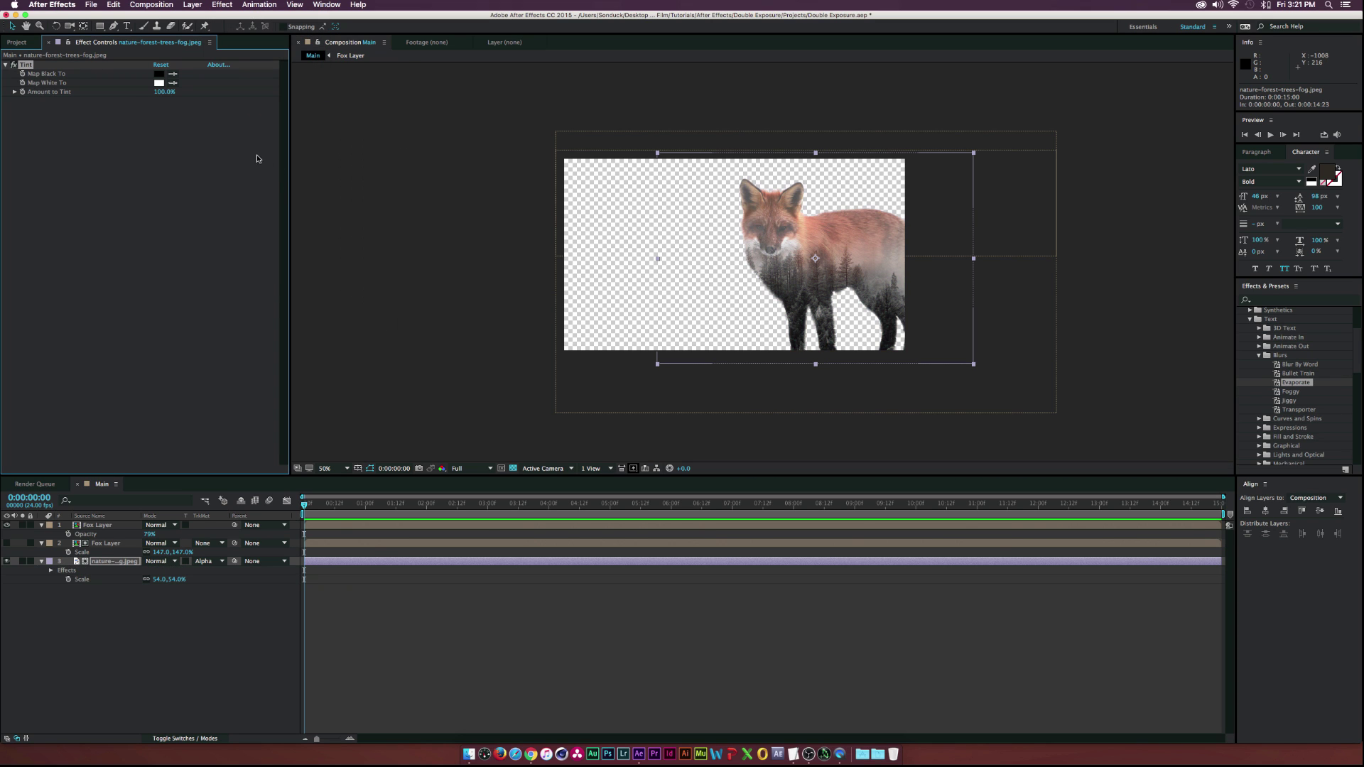
left_click(248, 406)
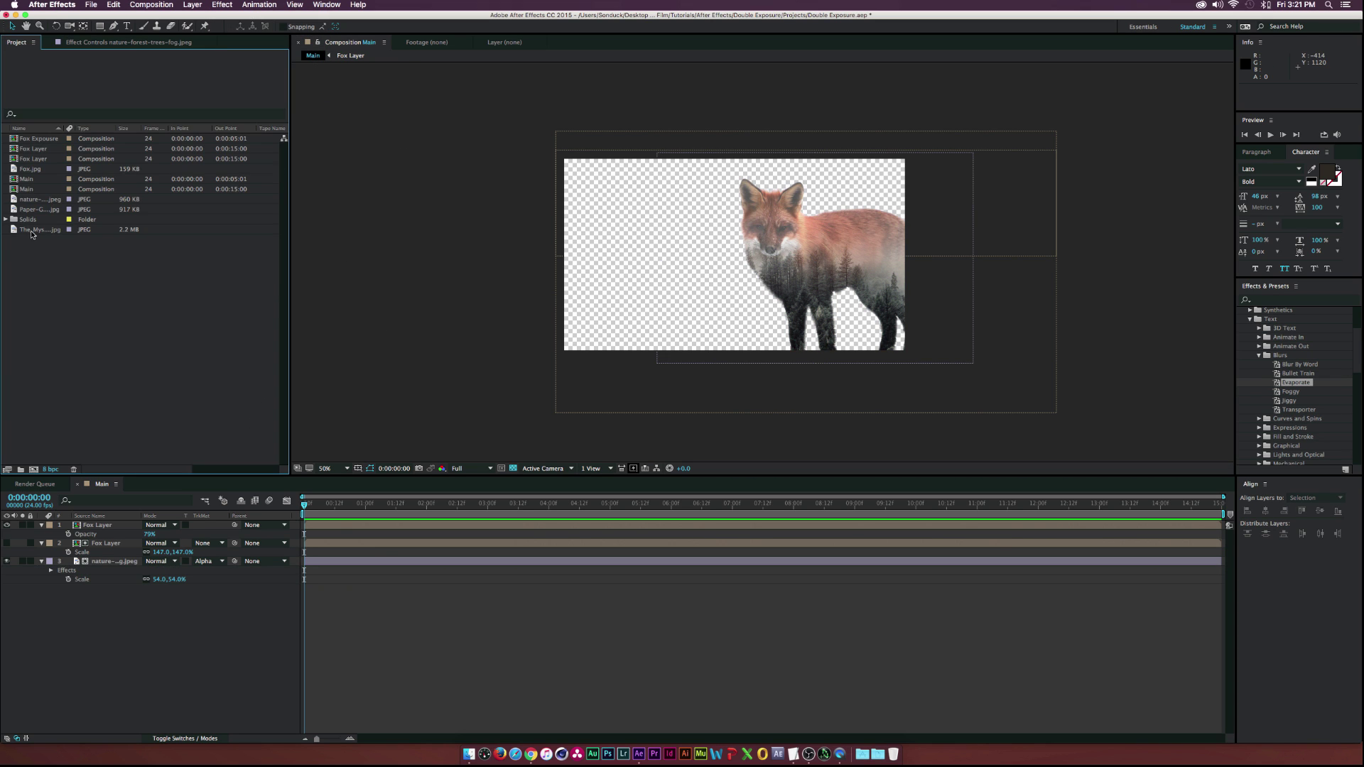
Step: Place Paper-Grunge-Background-35.jpg beneath all other layers and scale it to 74%
left_click(39, 209)
left_click_drag(39, 208, 87, 657)
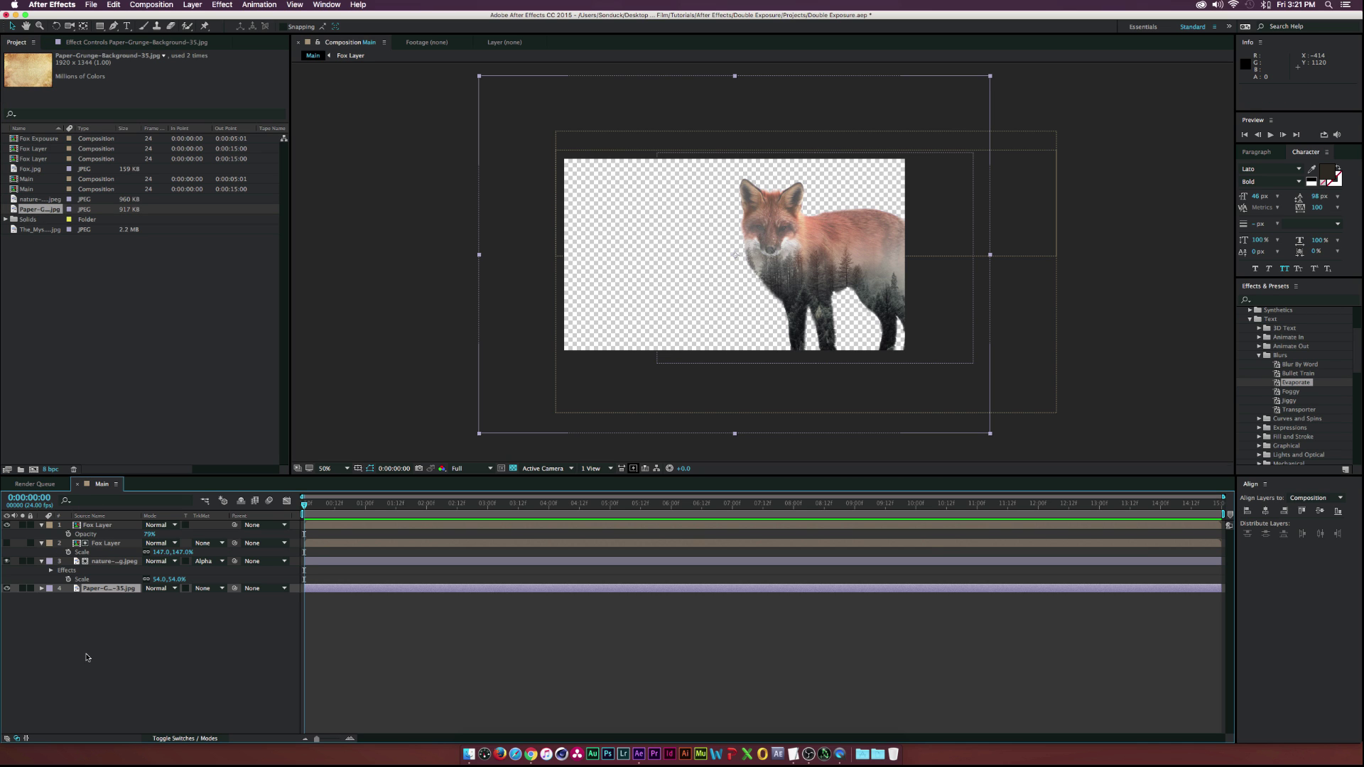
left_click_drag(166, 600, 148, 600)
left_click(169, 690)
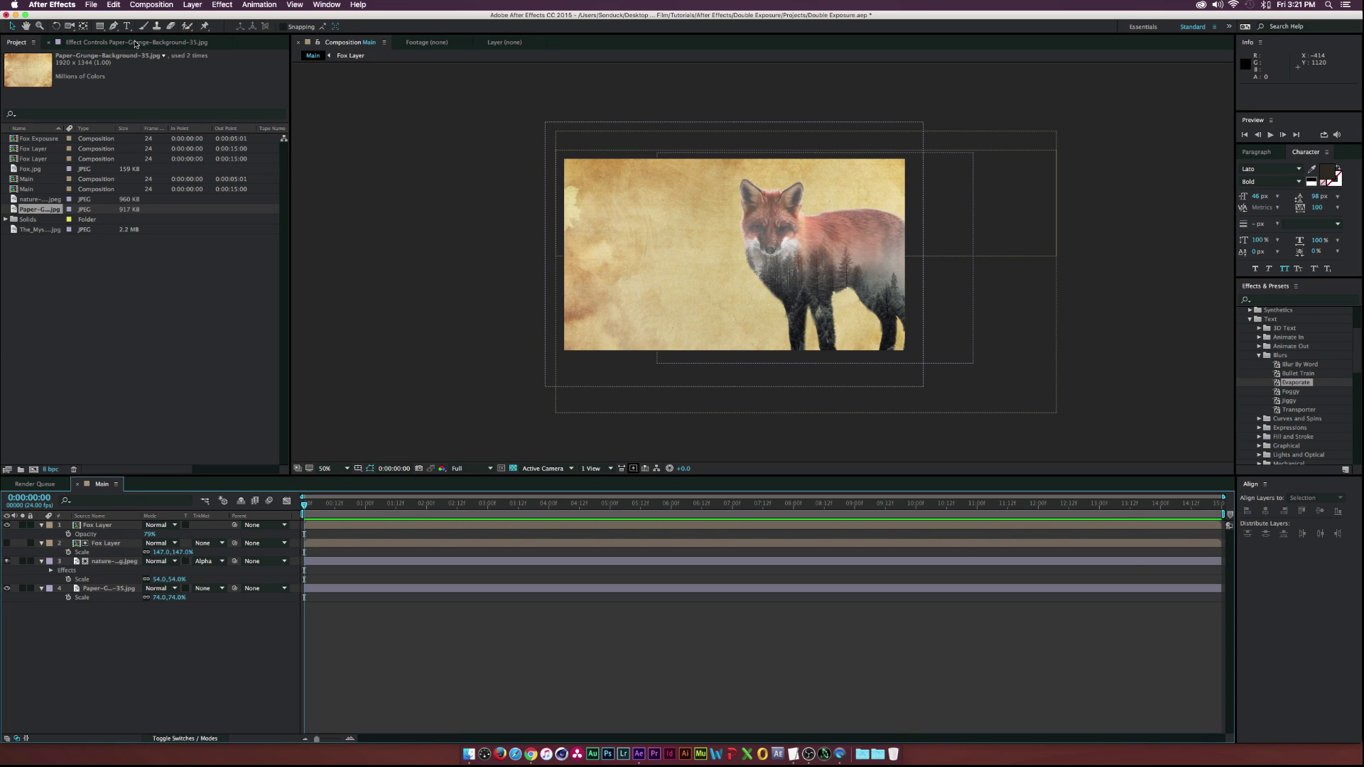
Step: Add a Curves effect to the paper background and bow the RGB curve upward to brighten the image
left_click(221, 4)
left_click(119, 534)
left_click(111, 589)
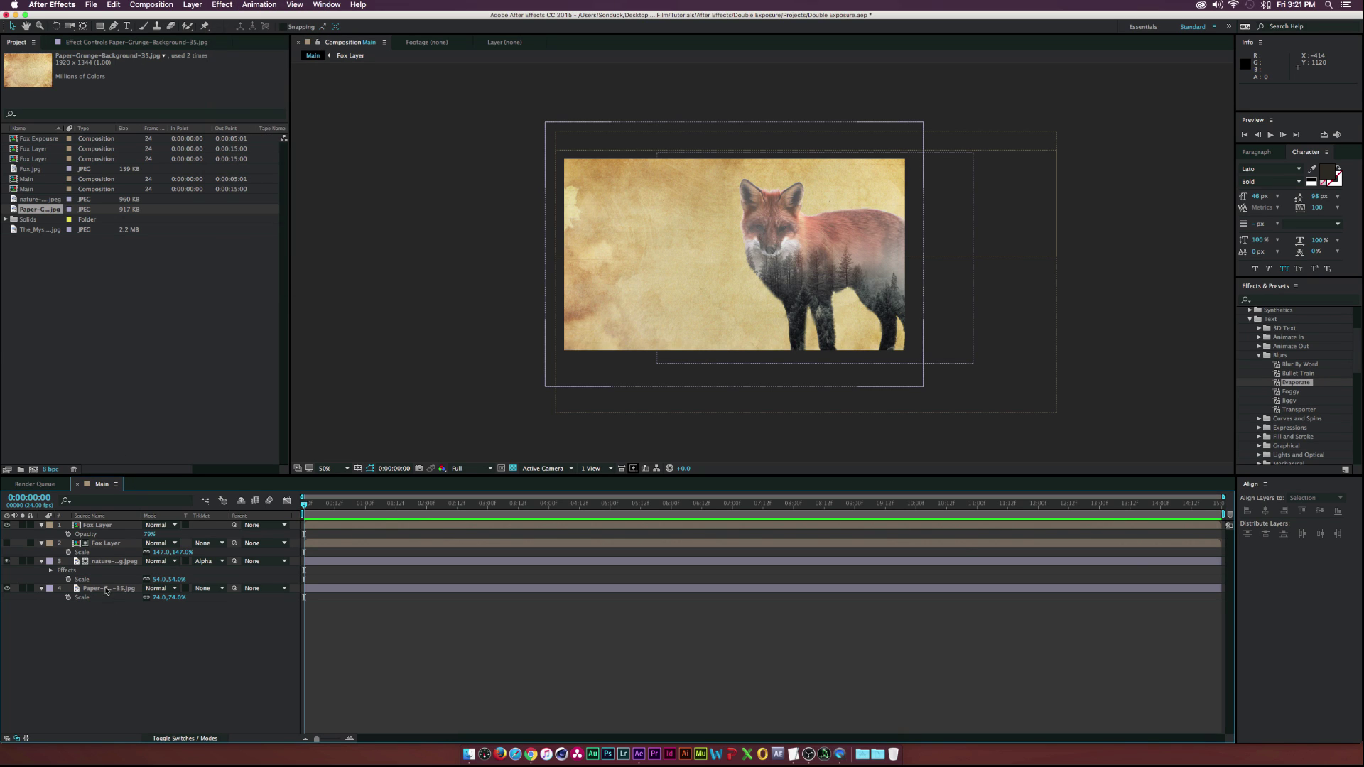
left_click(222, 4)
mouse_move(284, 105)
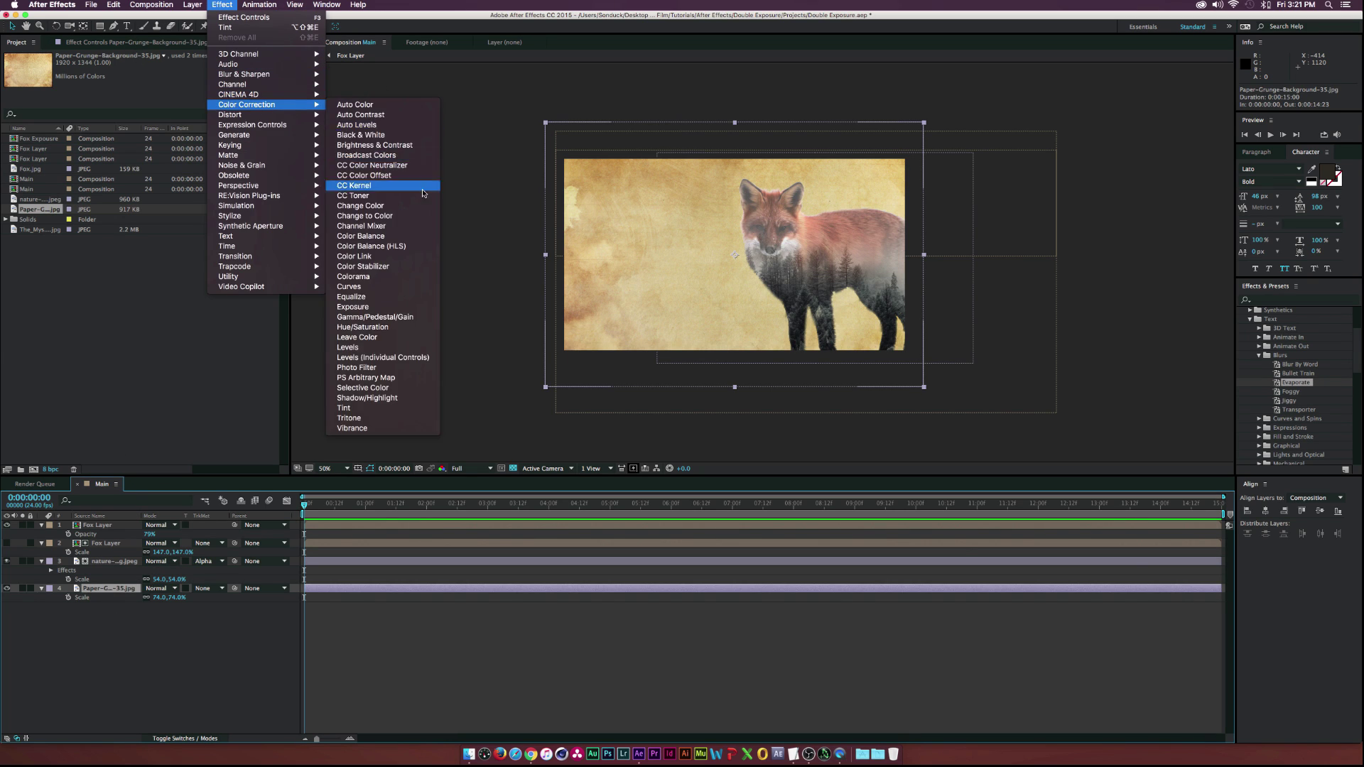
left_click(389, 287)
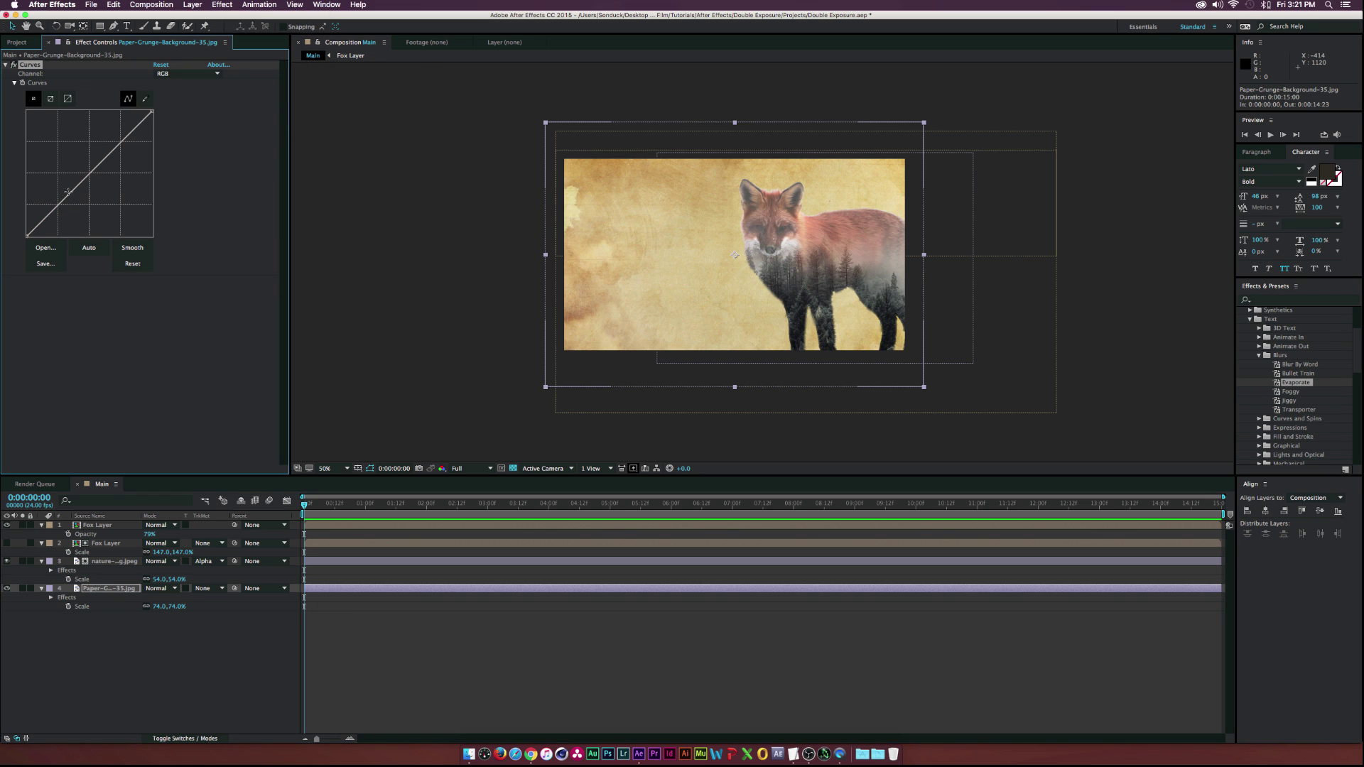
left_click_drag(71, 191, 66, 169)
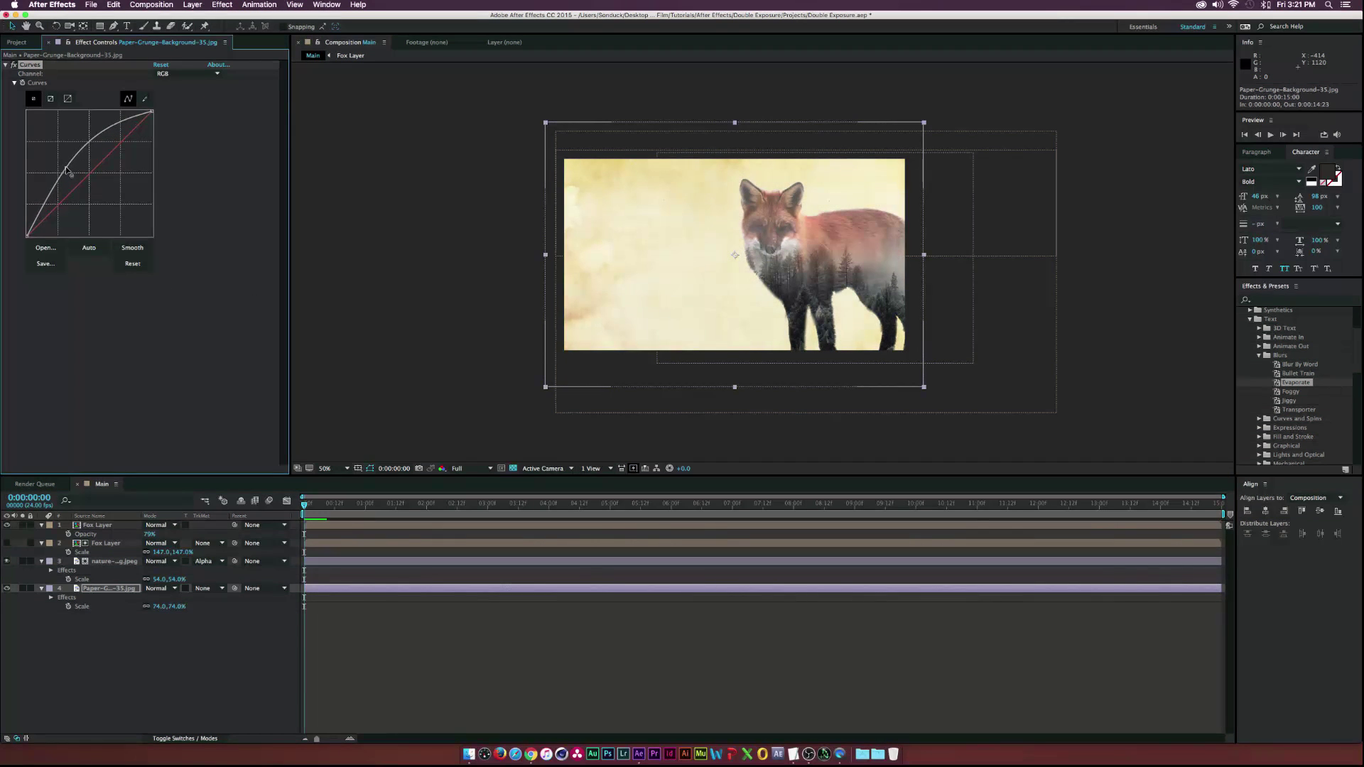
Step: Add Brightness & Contrast to the paper background with Brightness 41 and Contrast -100
left_click(222, 5)
mouse_move(299, 104)
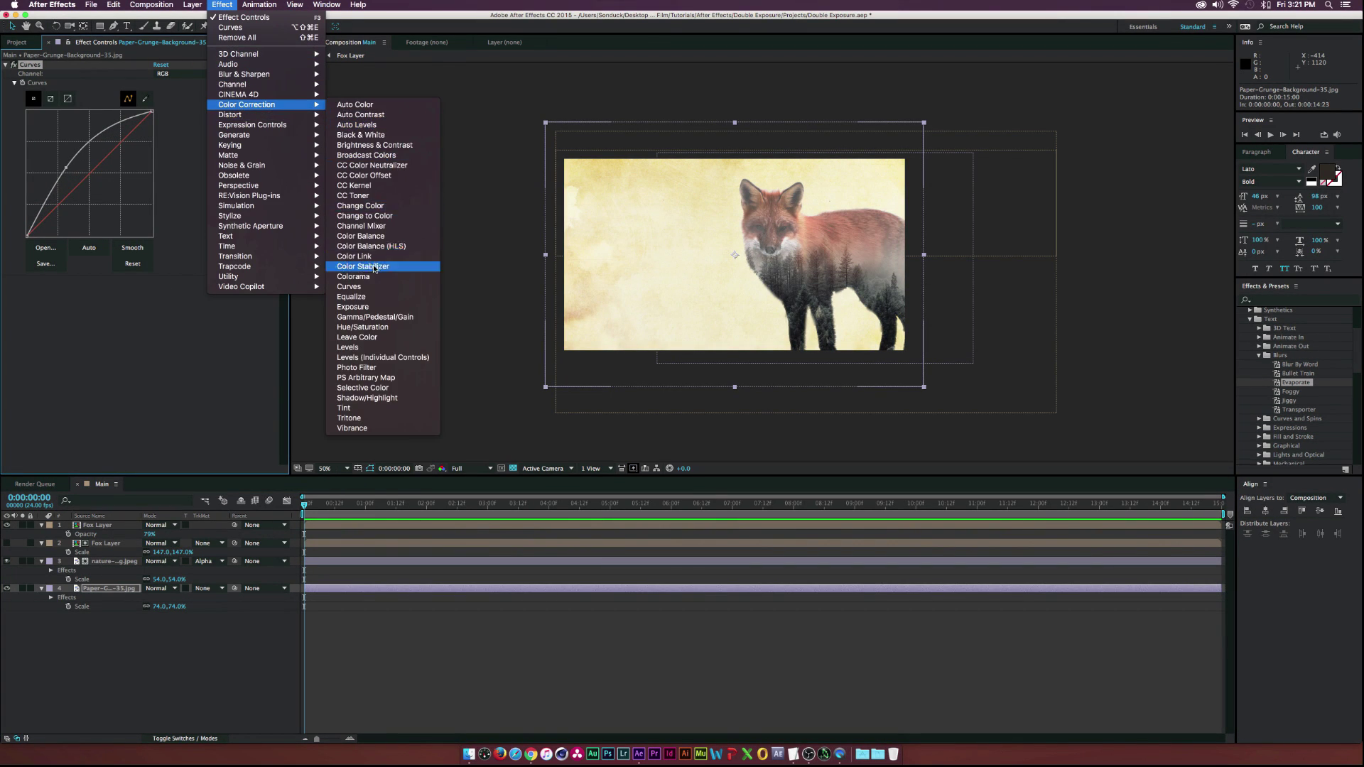
left_click(366, 145)
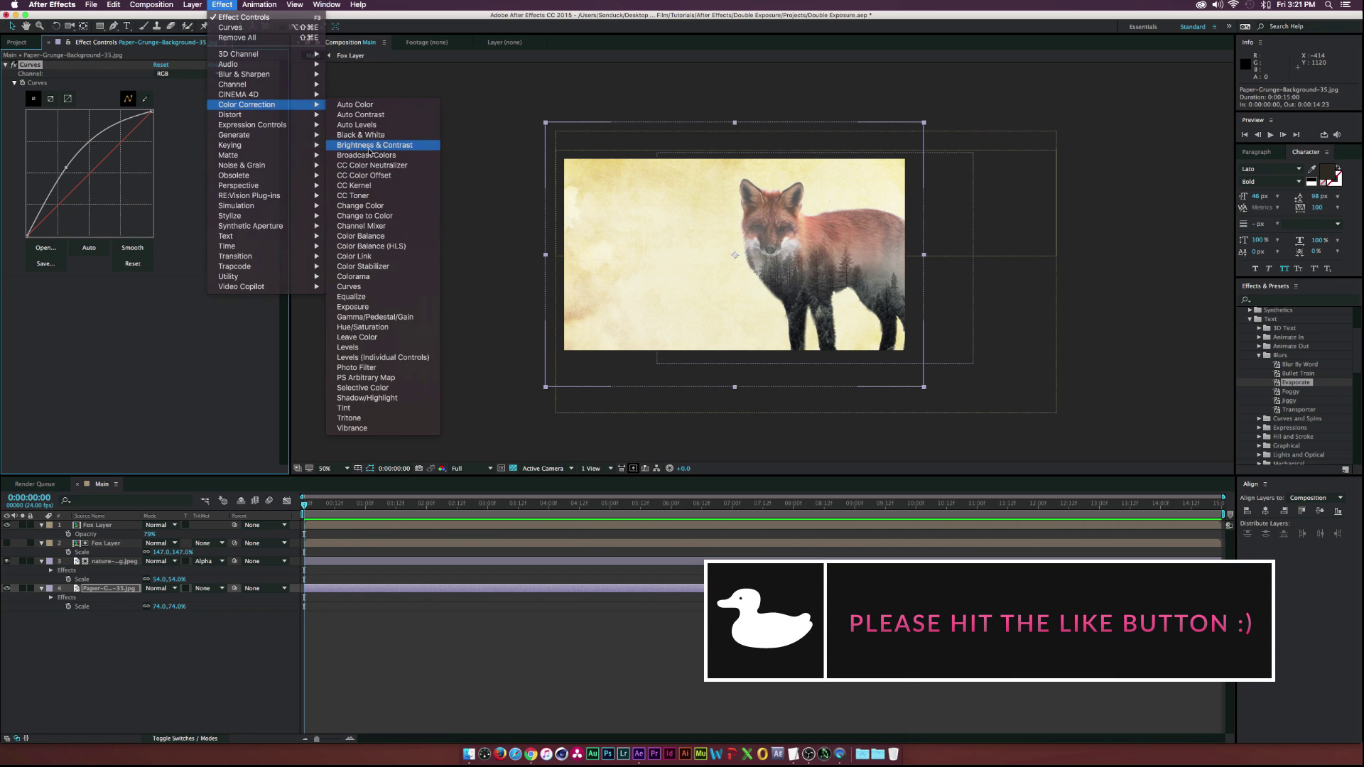
left_click_drag(129, 297, 178, 290)
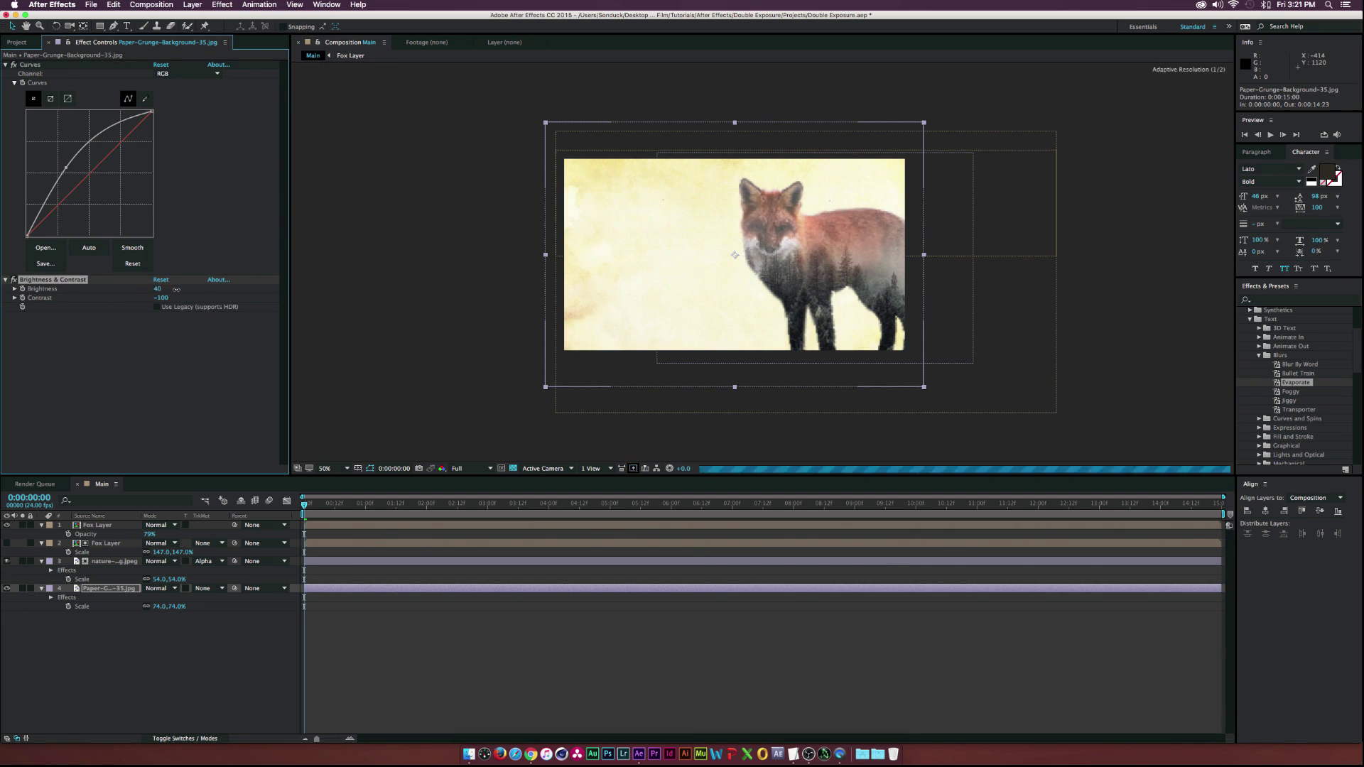
left_click(164, 419)
Step: Partly desaturate the paper background with a Tint effect set to 53% Amount to Tint
left_click(234, 6)
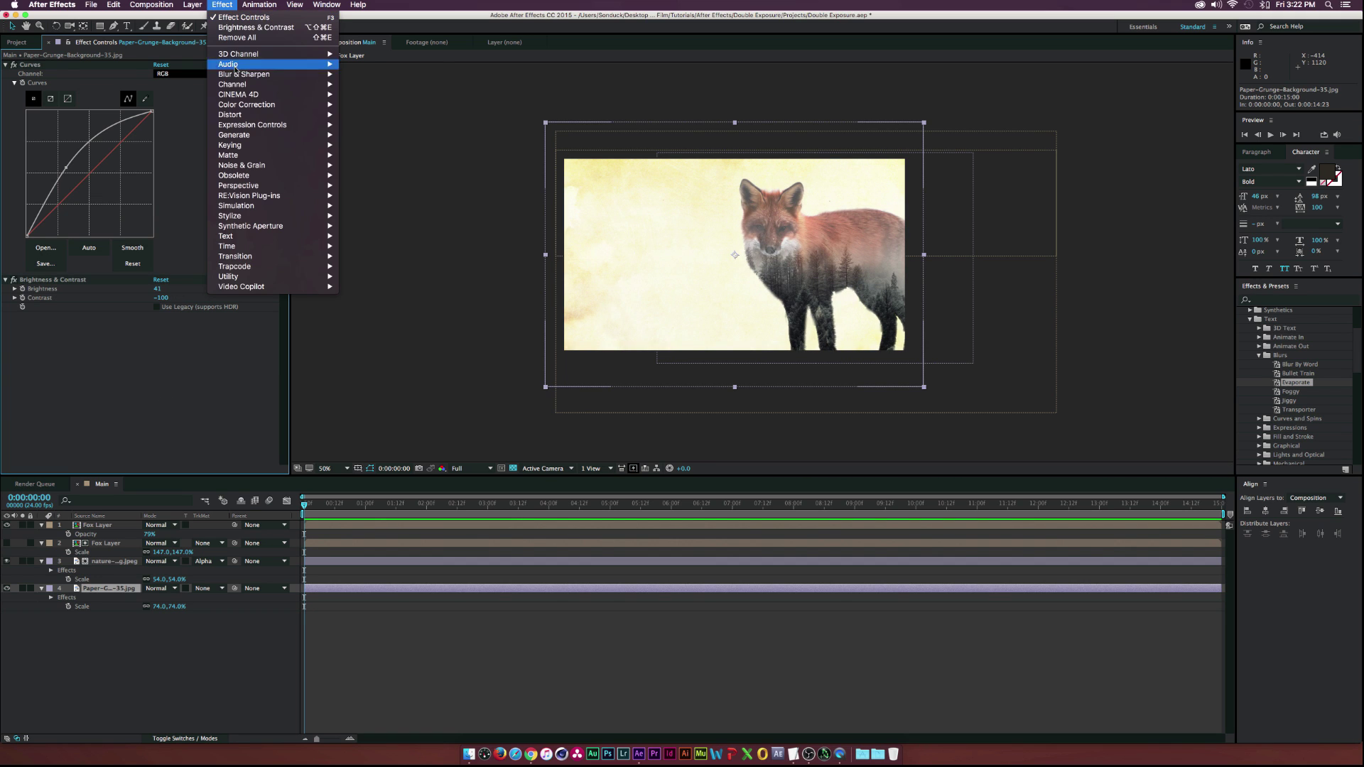
mouse_move(270, 104)
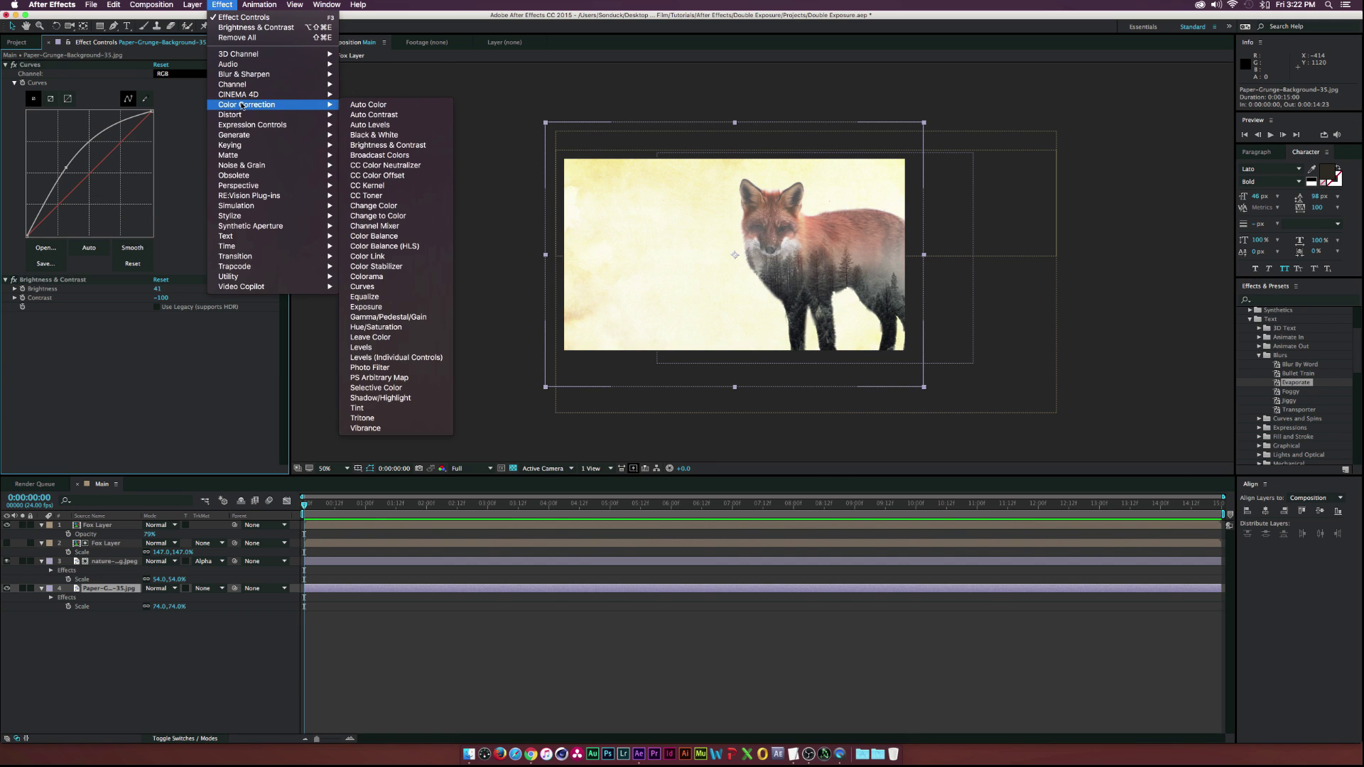
left_click(358, 408)
left_click_drag(156, 345, 139, 344)
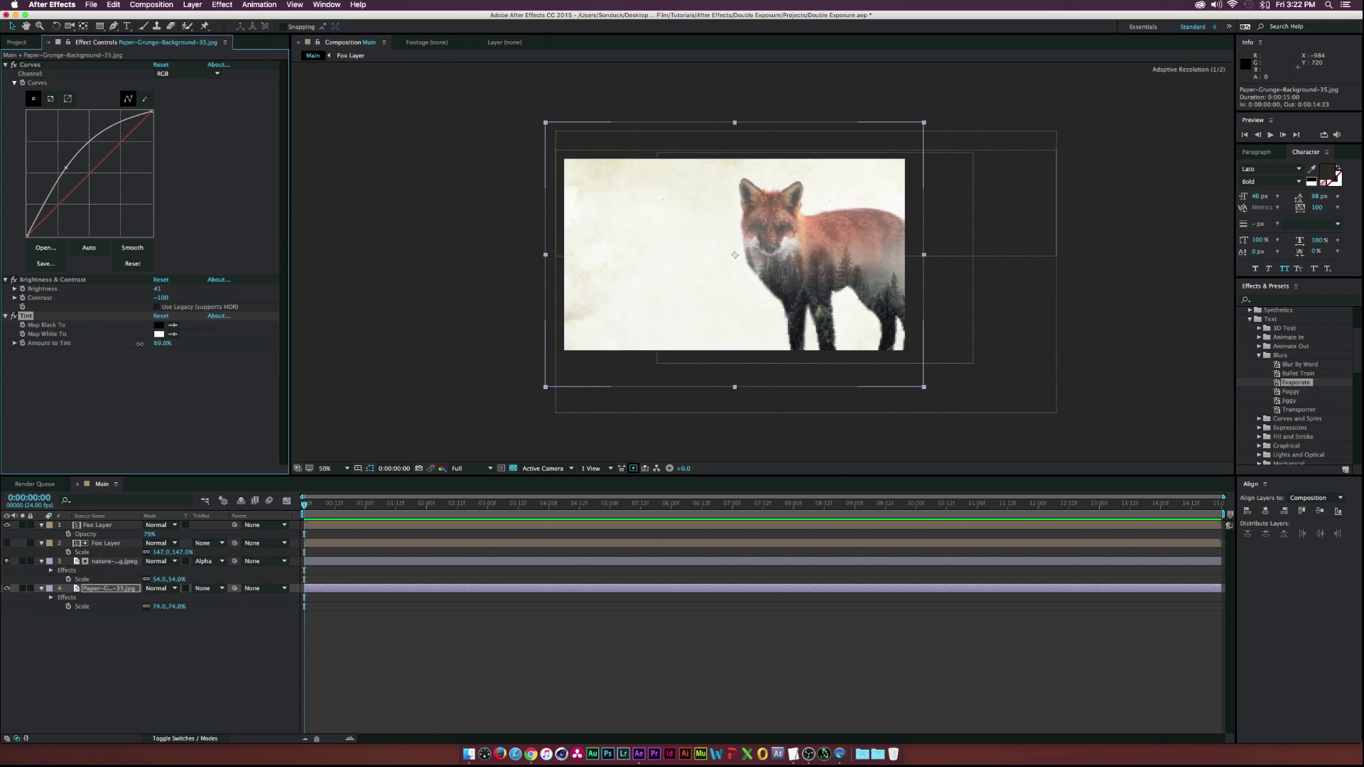
Step: Lower the red curve and slightly raise the blue curve on the paper background, and set its Brightness to 65
left_click(183, 73)
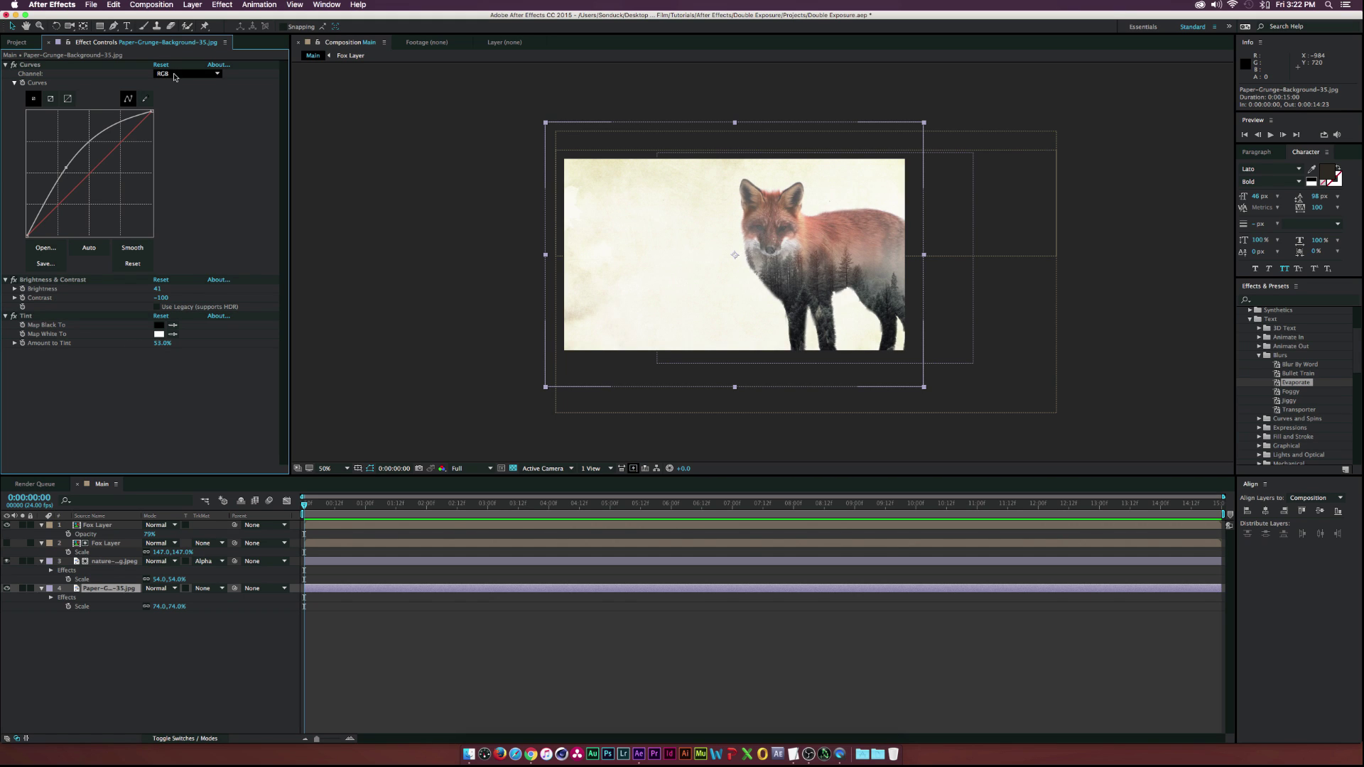
left_click(171, 94)
left_click_drag(92, 187, 93, 199)
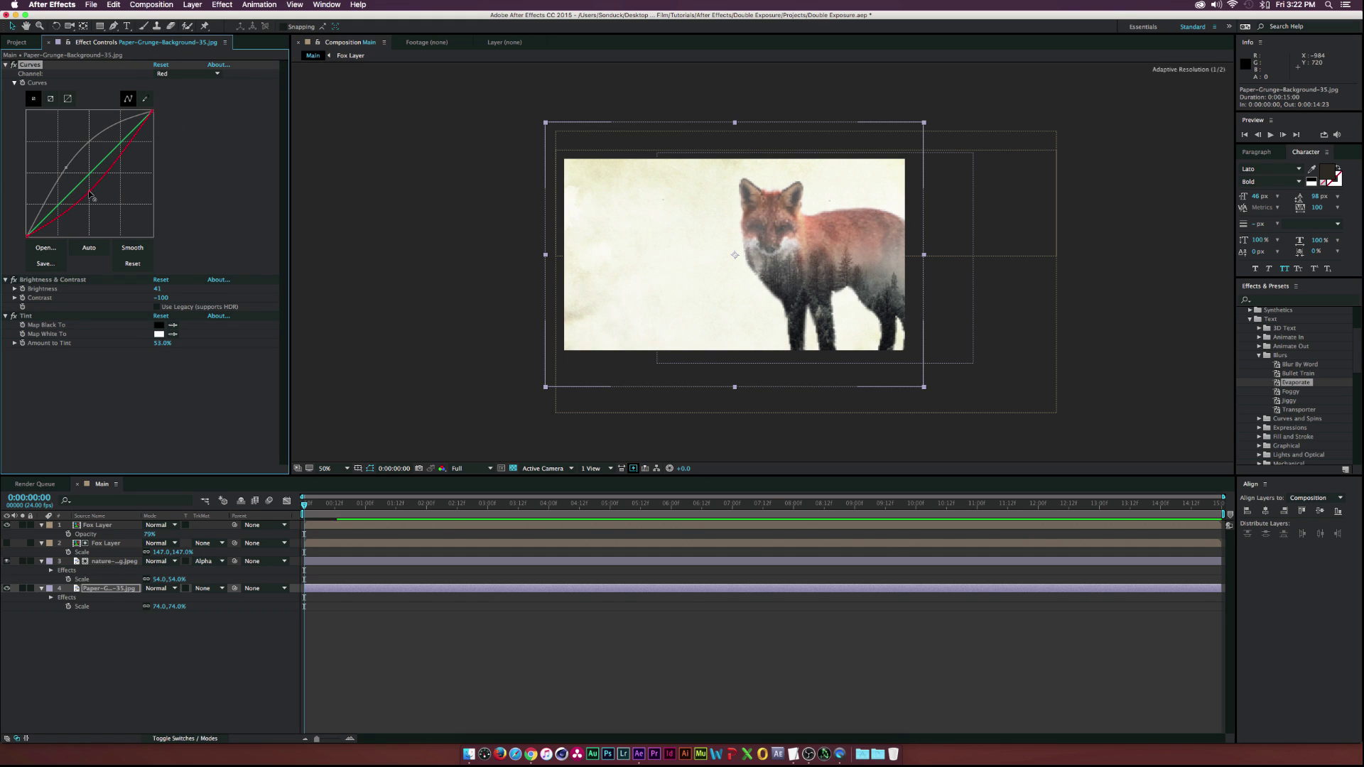
left_click(174, 74)
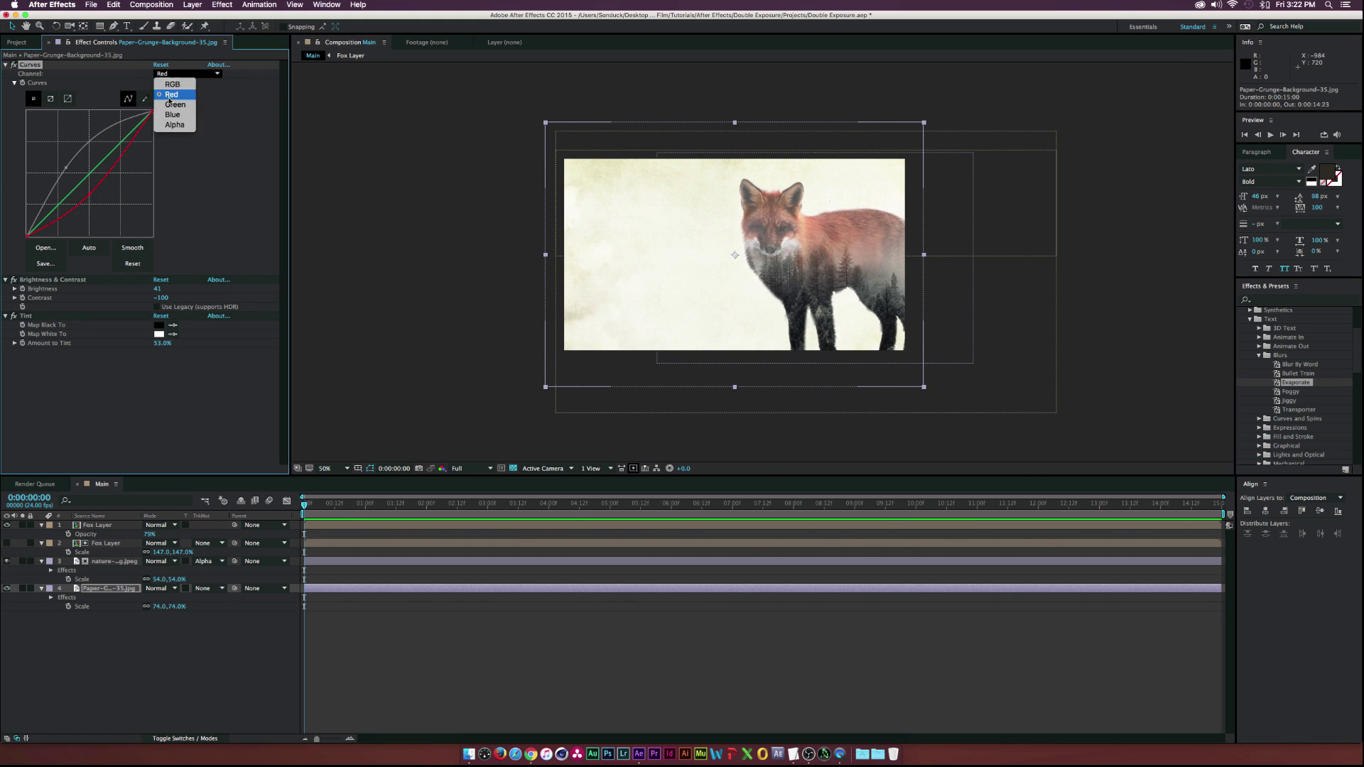
left_click(172, 114)
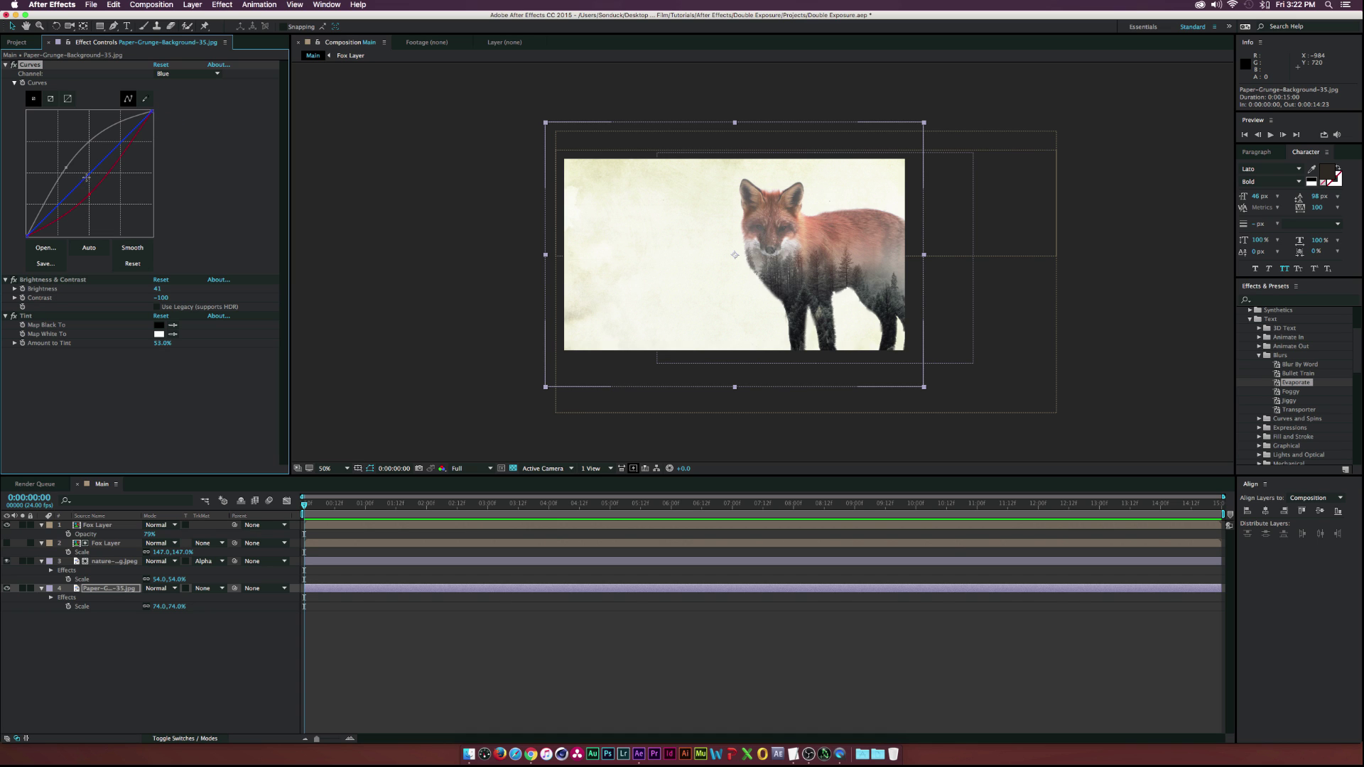
left_click_drag(88, 174, 86, 178)
left_click_drag(156, 289, 170, 289)
left_click(130, 442)
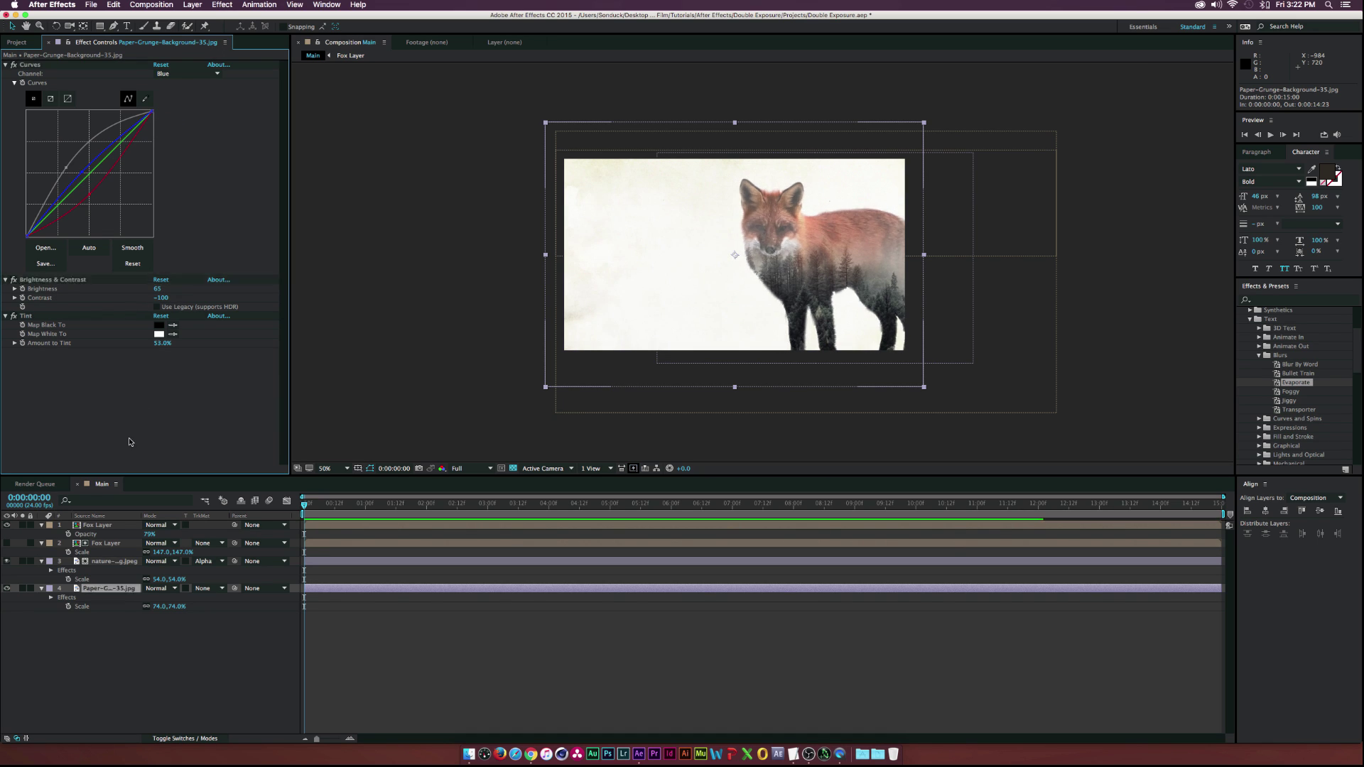
Step: Collapse the paper background's three effects and switch them off and on to compare the look before and after
left_click(7, 65)
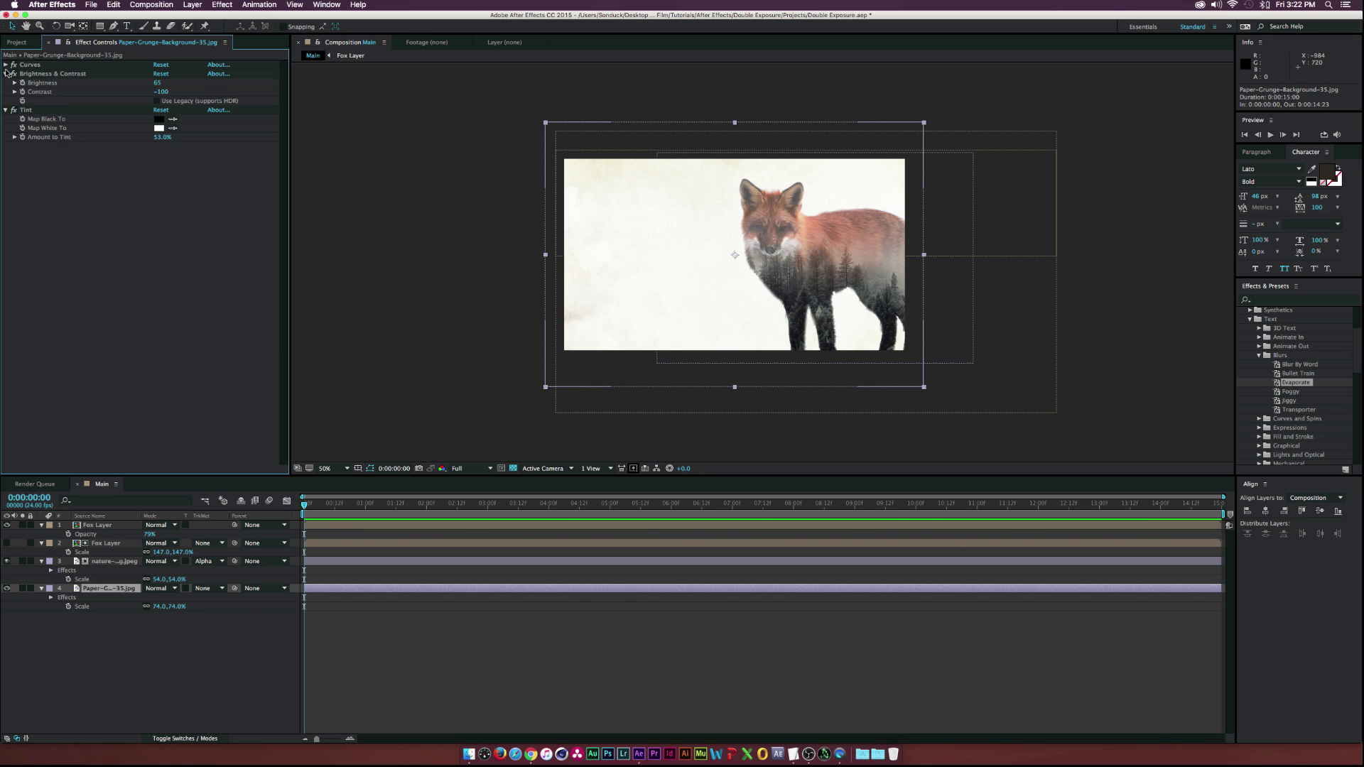
left_click(6, 73)
left_click(6, 82)
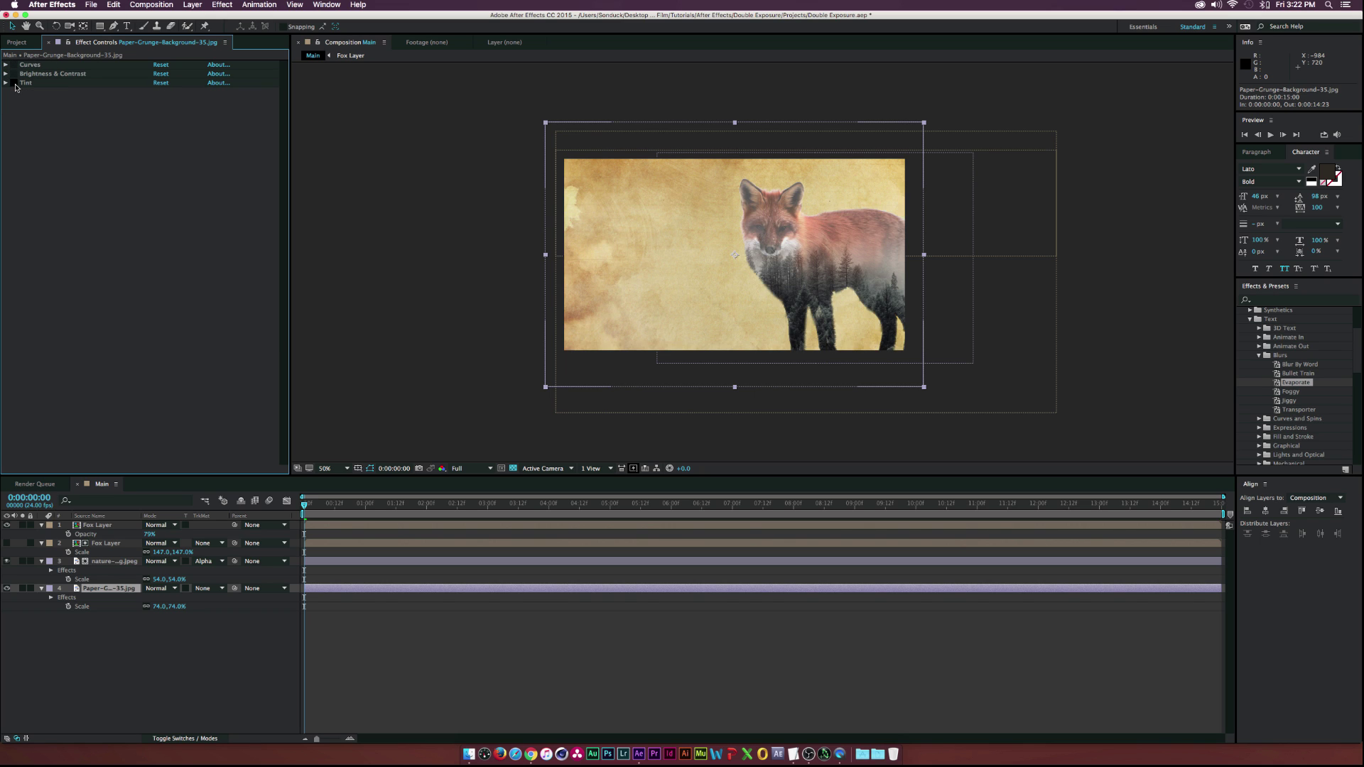
left_click_drag(16, 86, 14, 65)
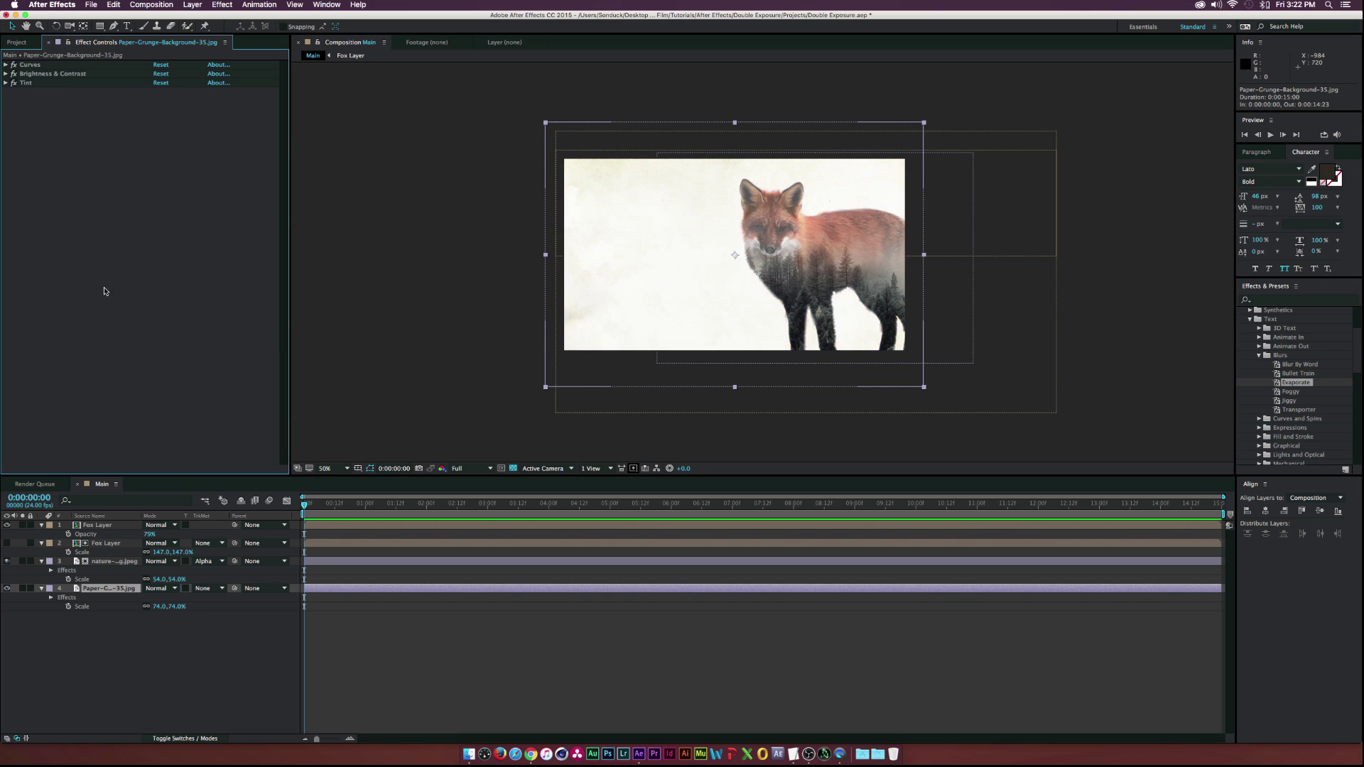
left_click(169, 672)
Step: Animate the forest layer's Scale from 54% at the start to 44% at 5 seconds, and move it down 32 pixels
scroll(637, 308, "up", 1)
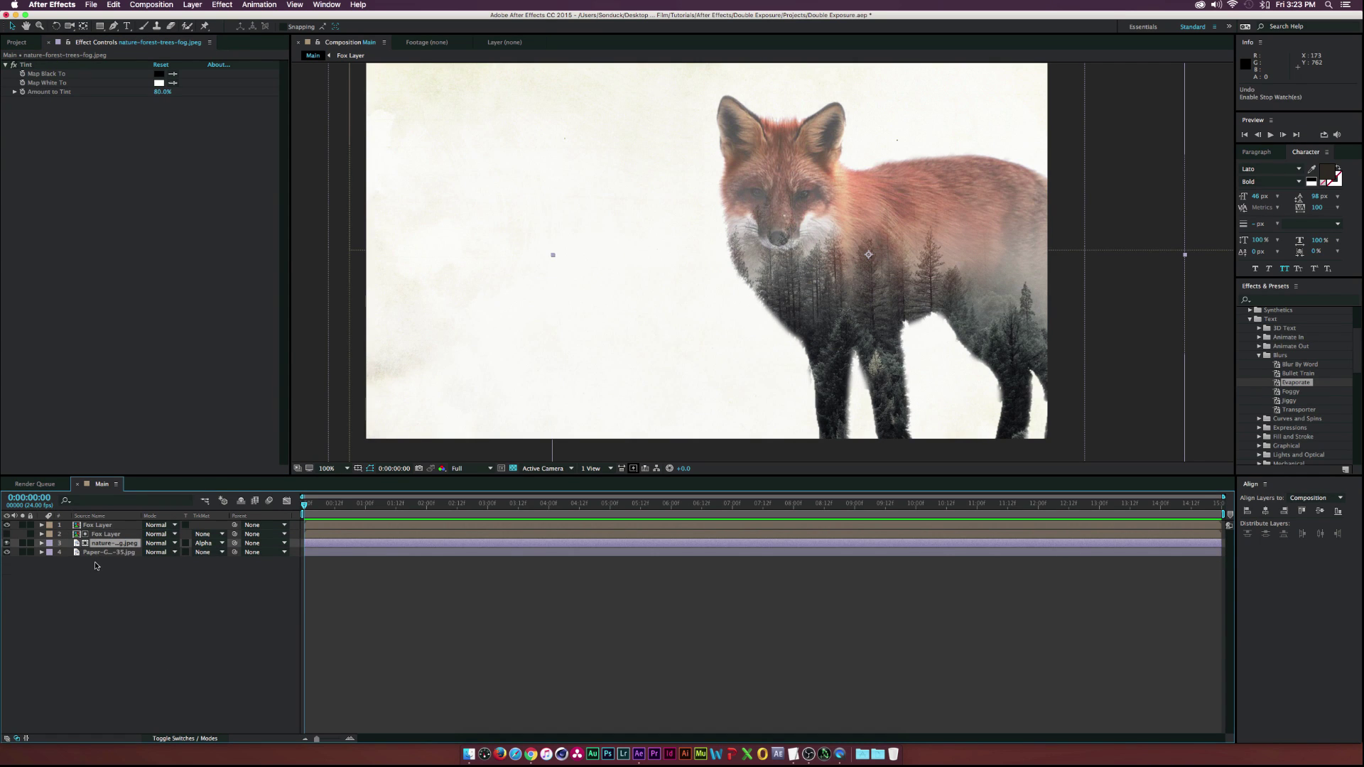
key("s")
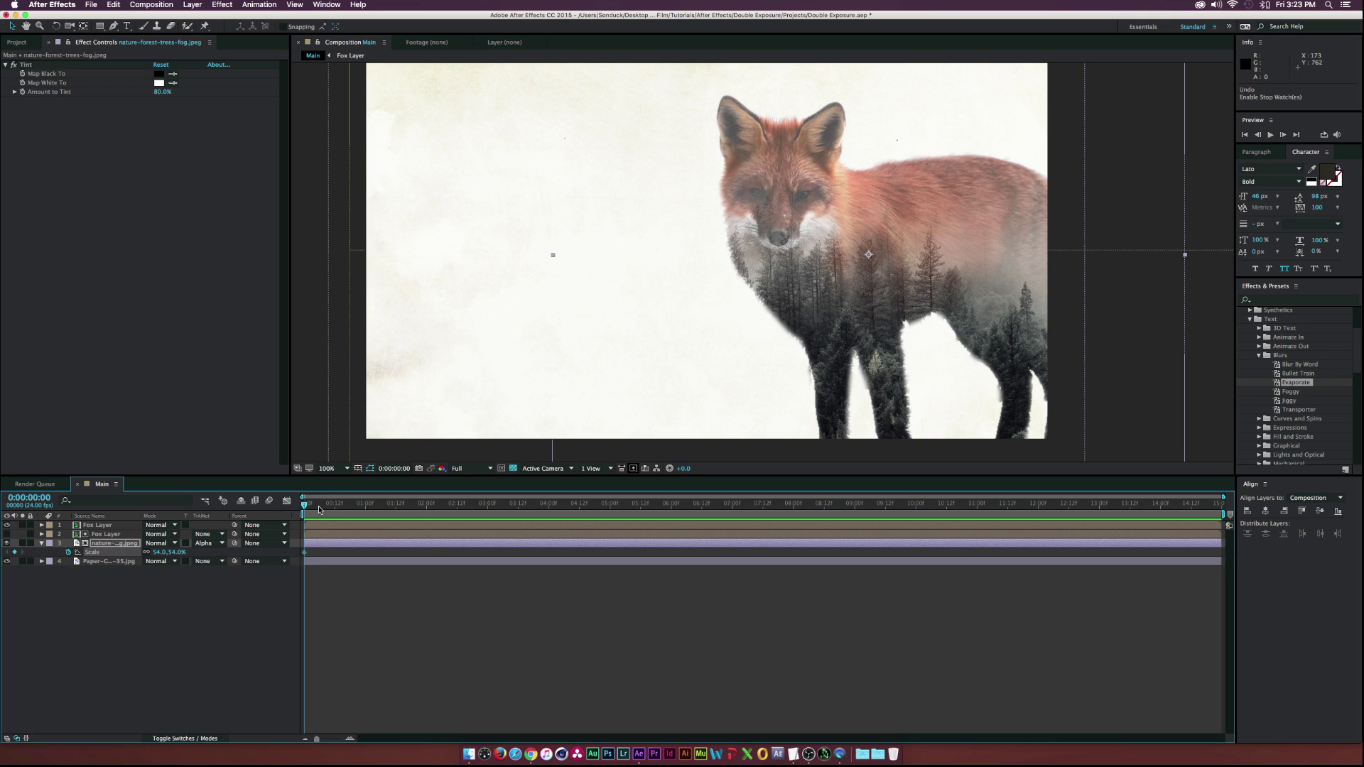
left_click_drag(319, 508, 611, 527)
left_click_drag(157, 553, 150, 553)
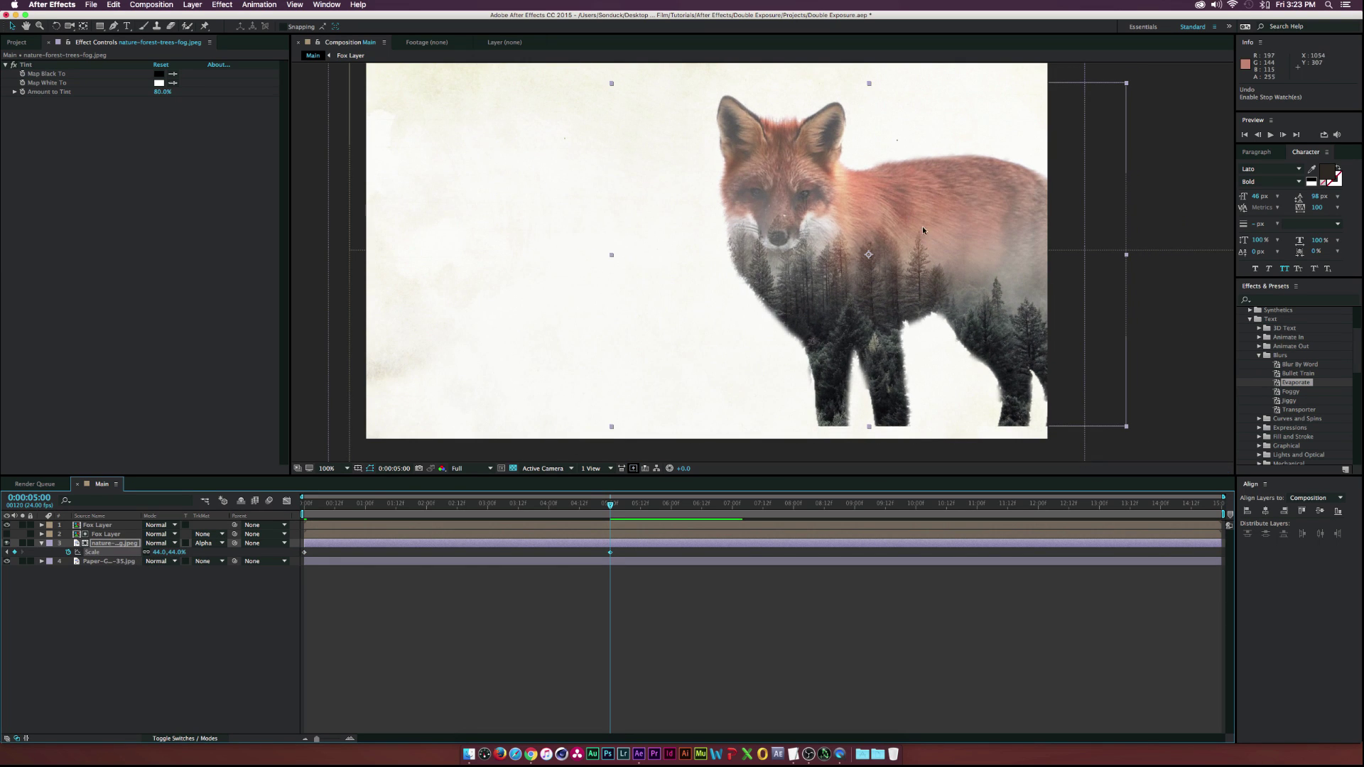
left_click_drag(923, 229, 906, 275)
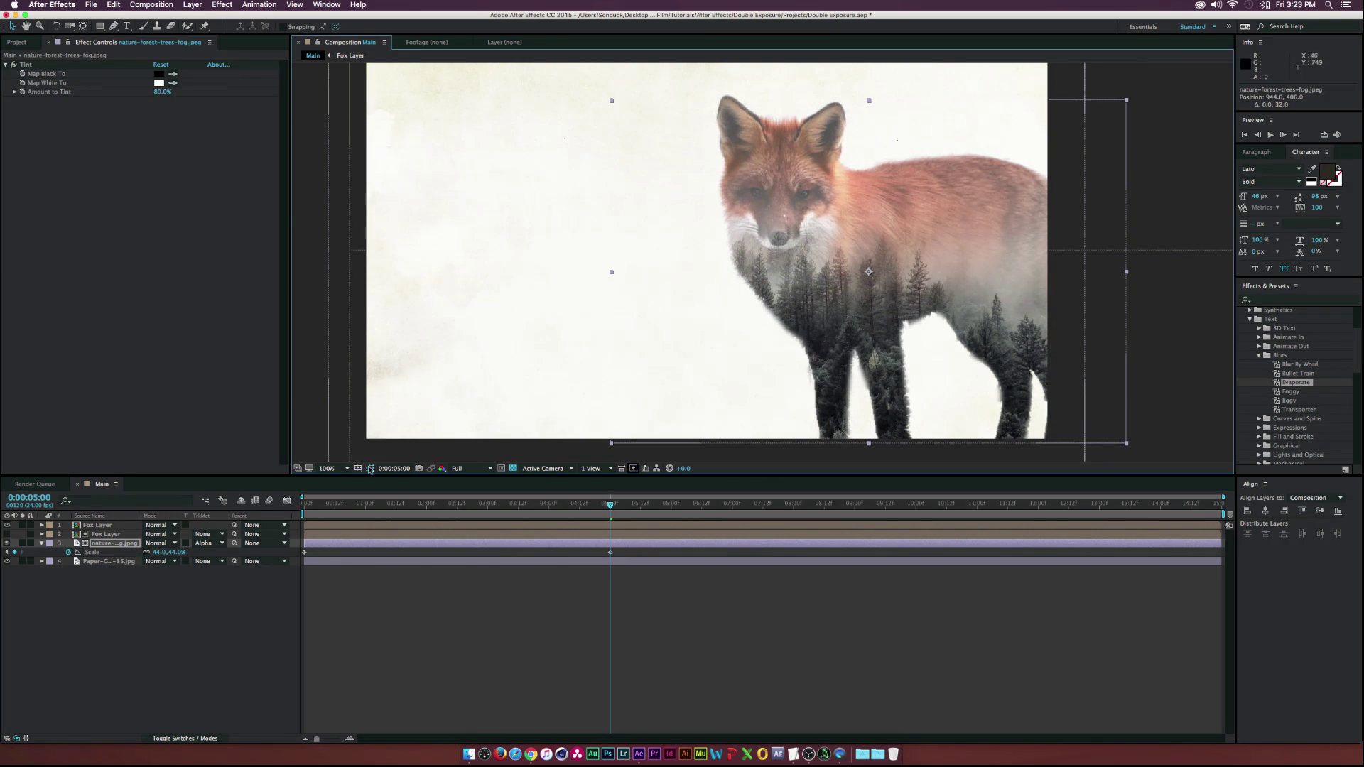
Step: Slightly increase the forest layer's Scale at the 5-second keyframe and scrub through the animation to check it
left_click_drag(347, 500, 611, 504)
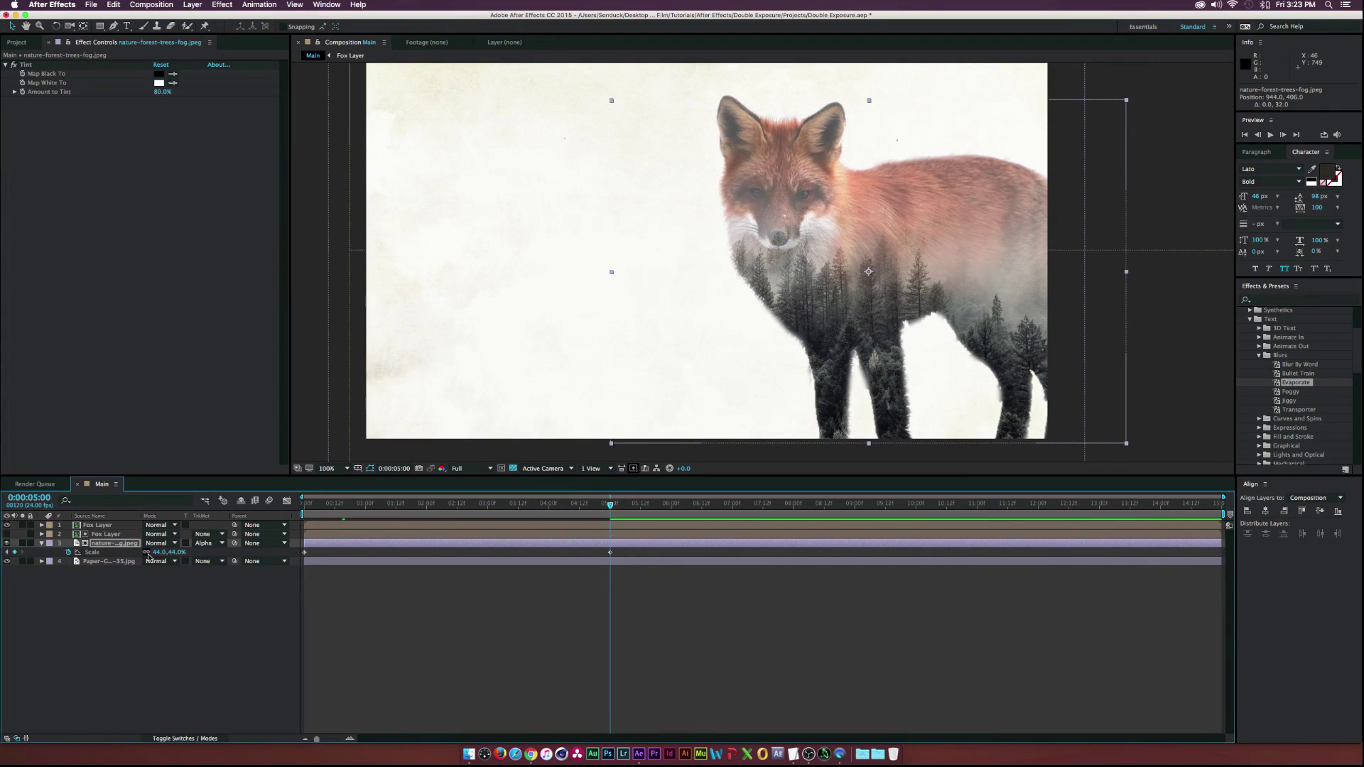
left_click_drag(152, 553, 157, 552)
left_click_drag(315, 504, 618, 520)
key("Home")
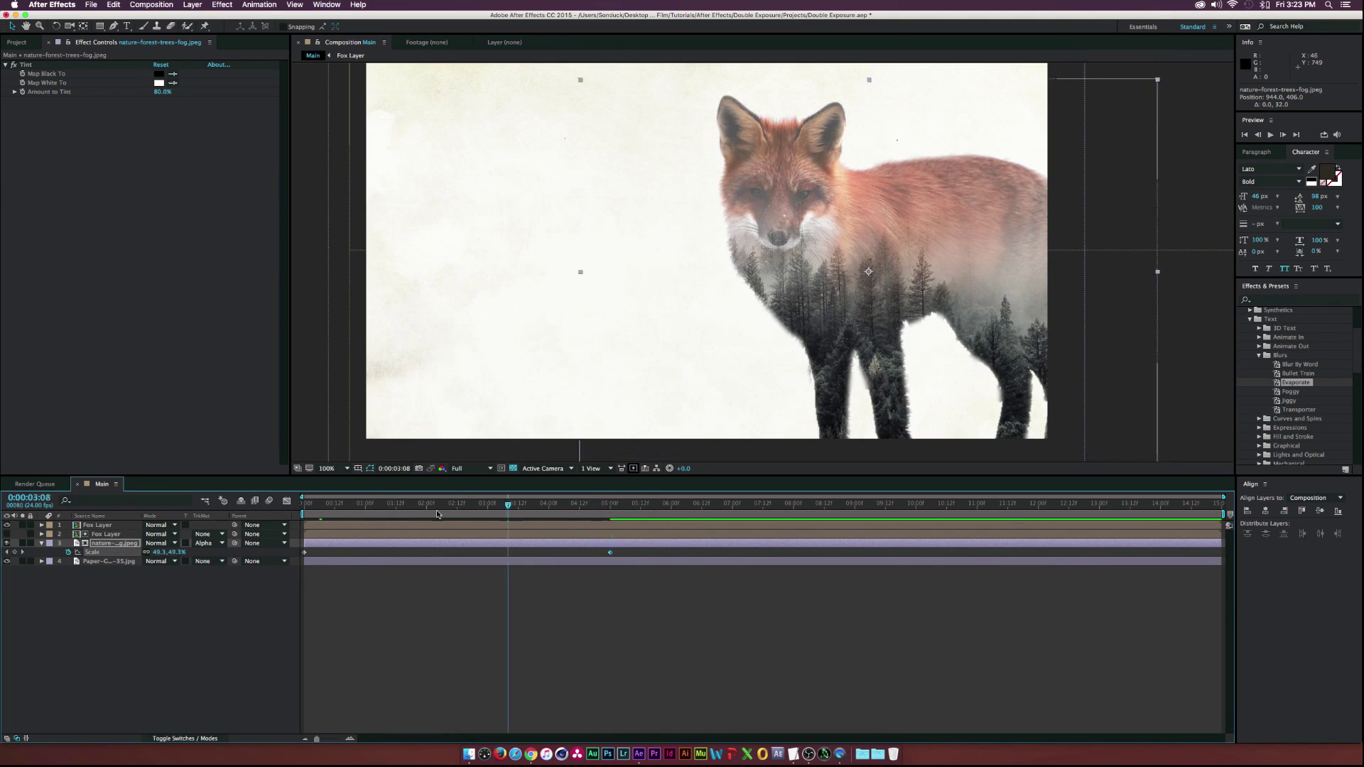
left_click(119, 616)
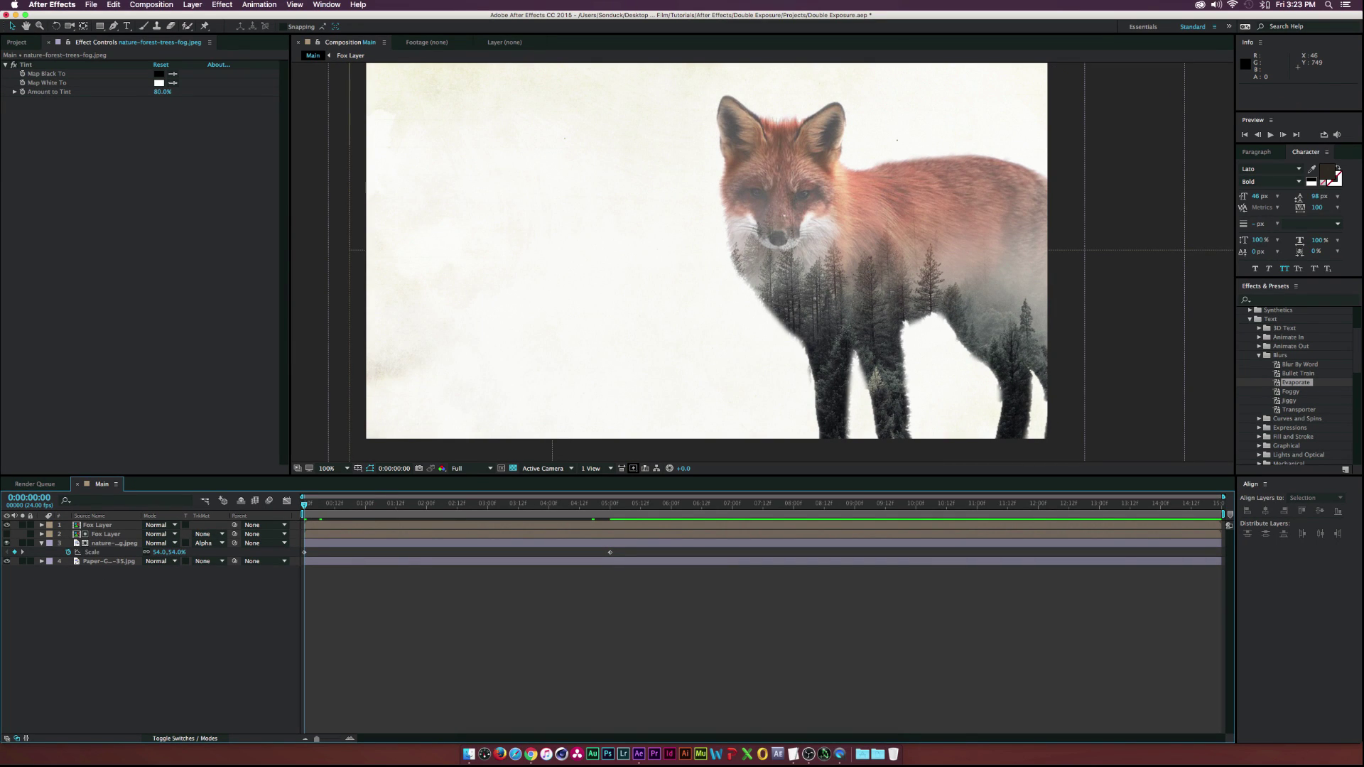
Step: Create a null object and parent both Fox Layers to it
left_click(200, 5)
mouse_move(213, 17)
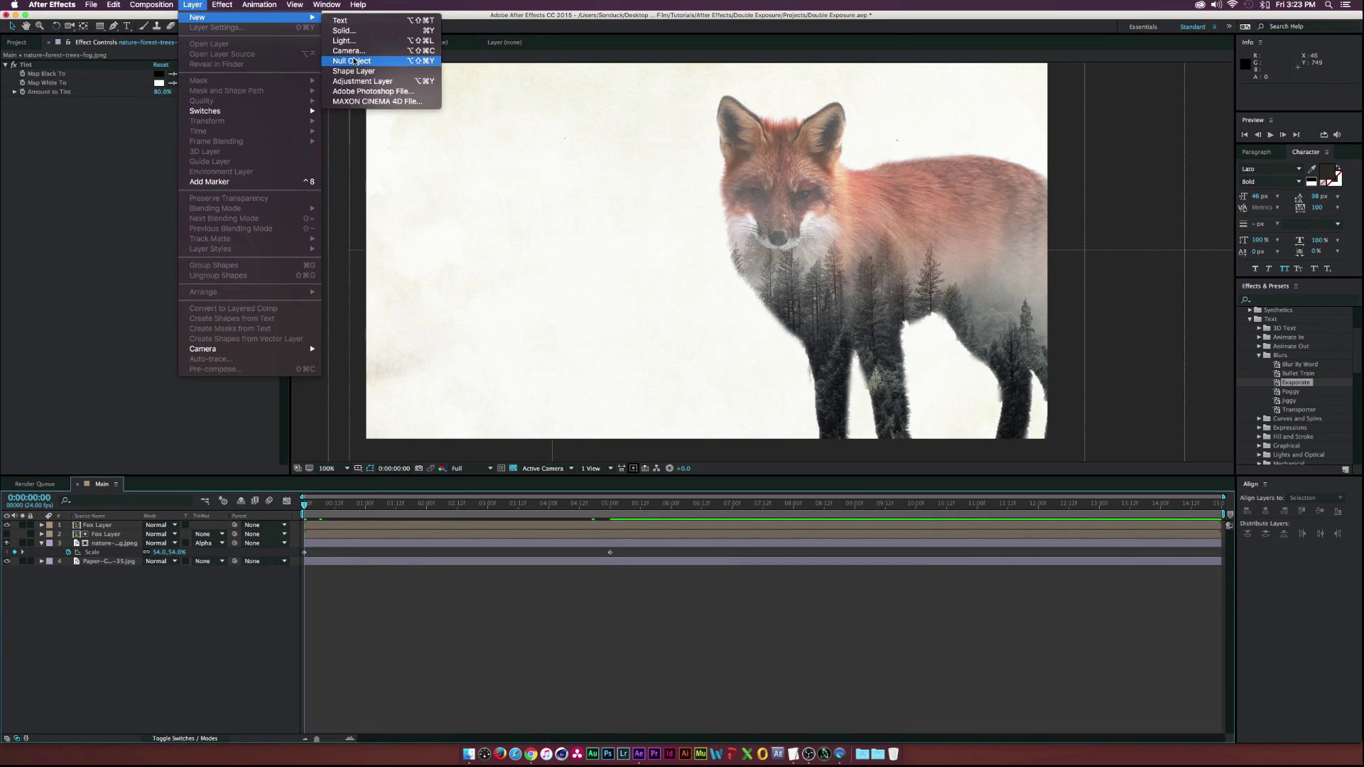
left_click(359, 61)
left_click(97, 534)
left_click(94, 544, "shift")
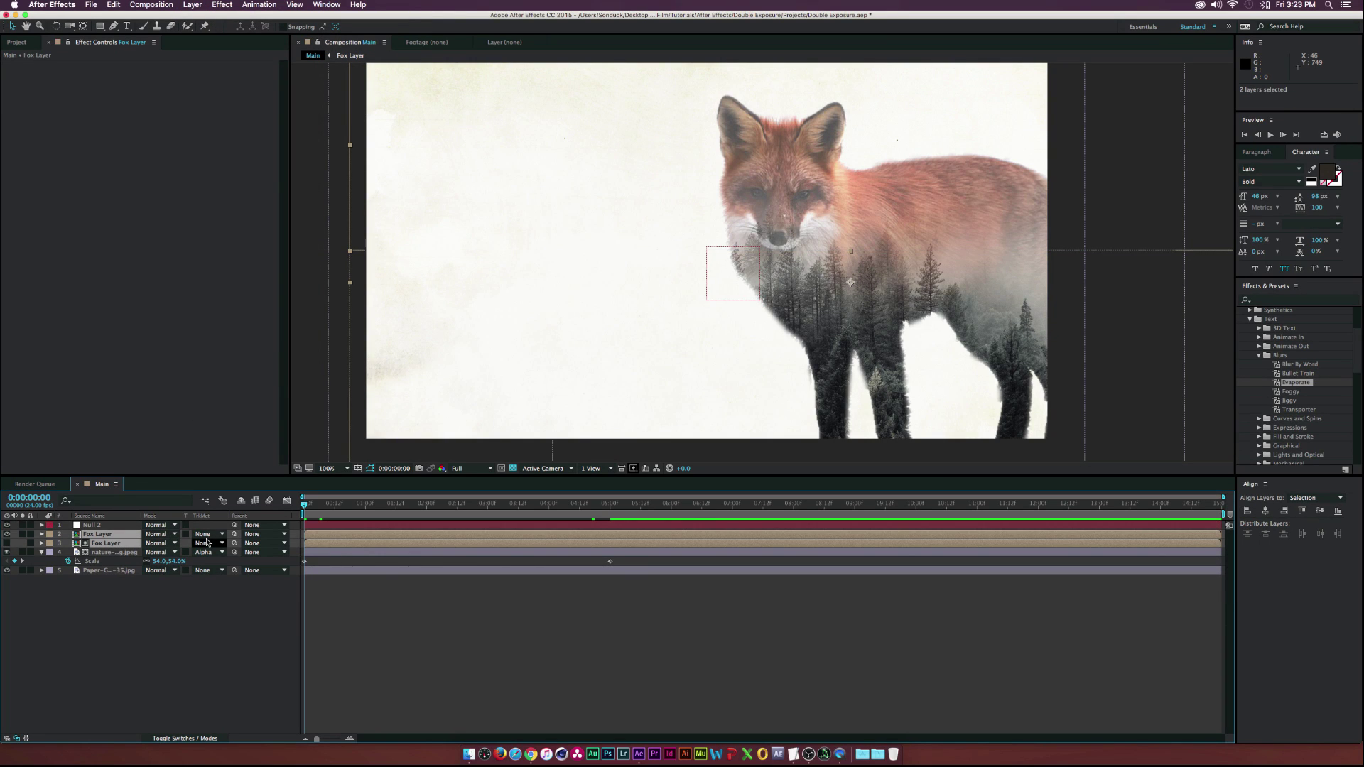
left_click_drag(85, 520, 89, 525)
left_click(99, 526)
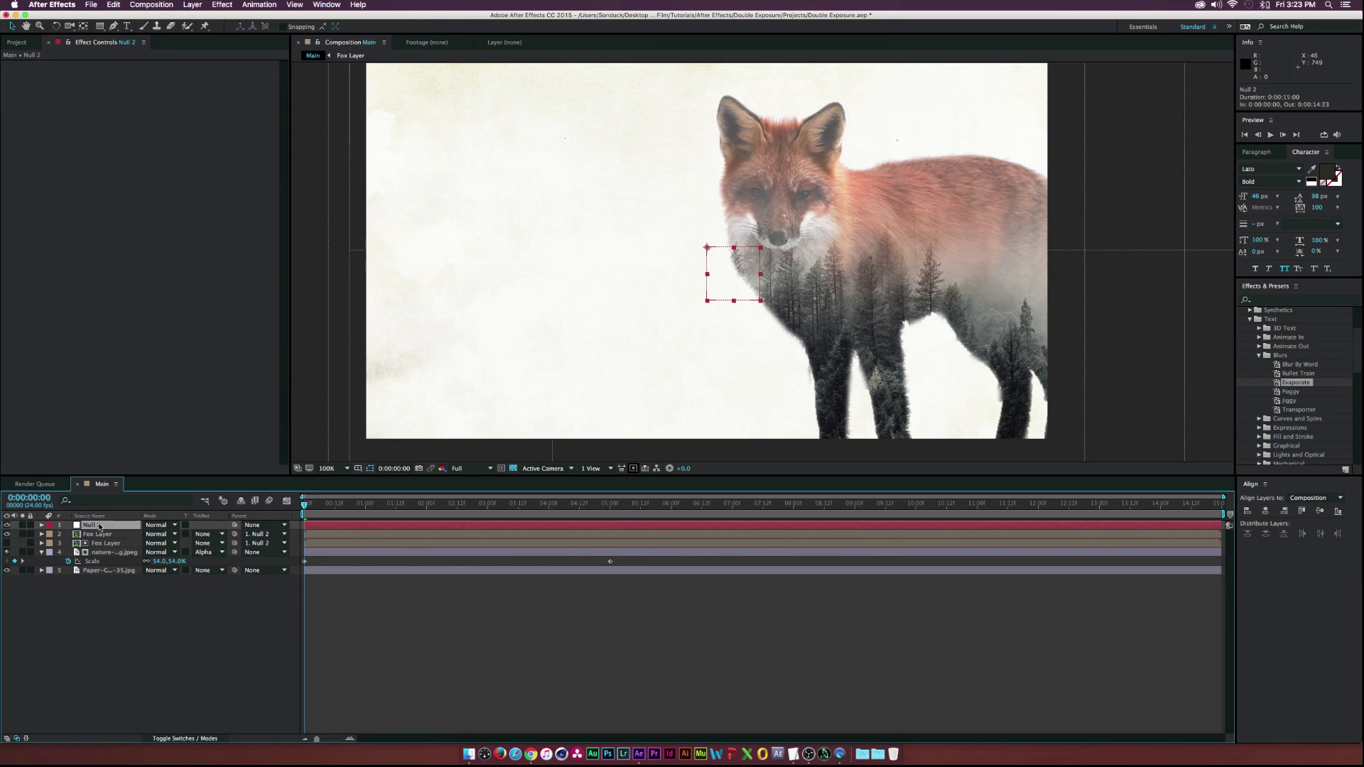
Step: Animate the null's Scale from 100% at the start to 109% at 5 seconds, and return to the first frame
key("s")
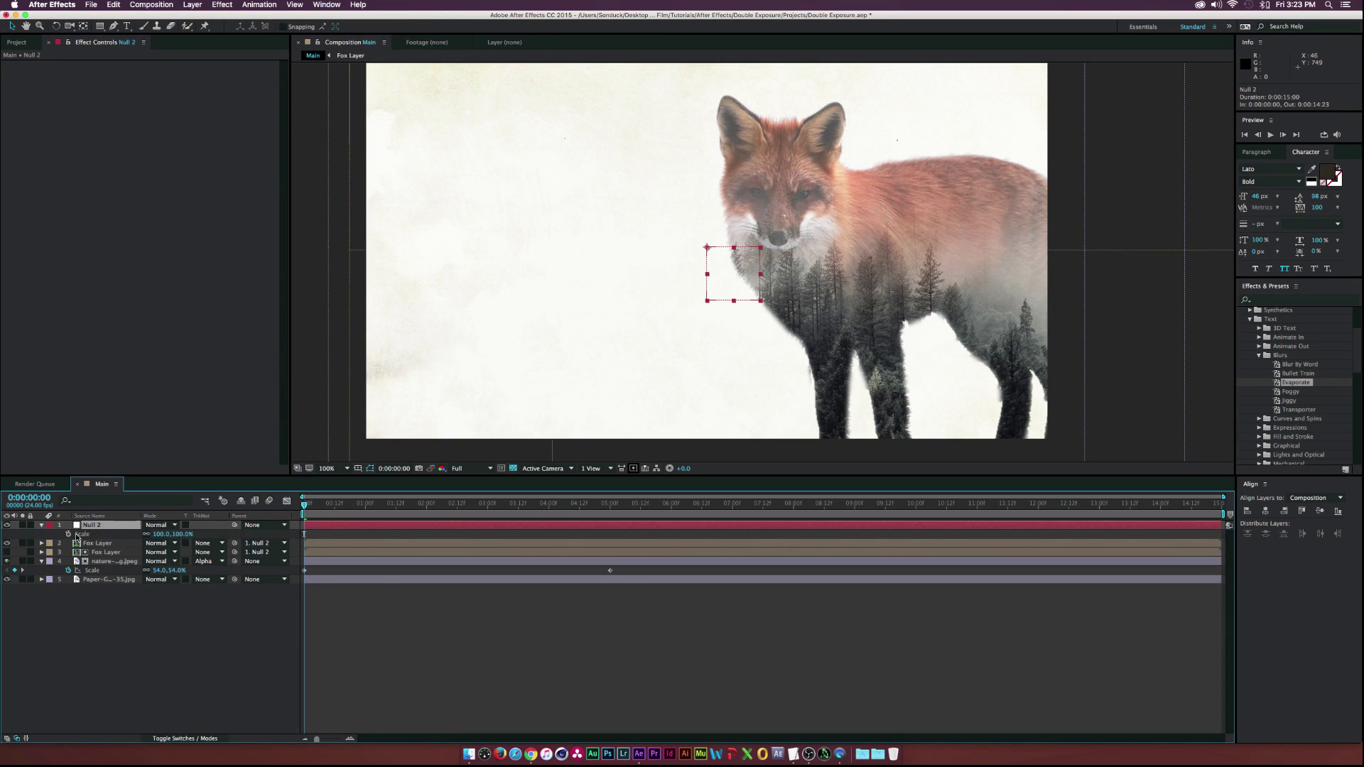
left_click(68, 534)
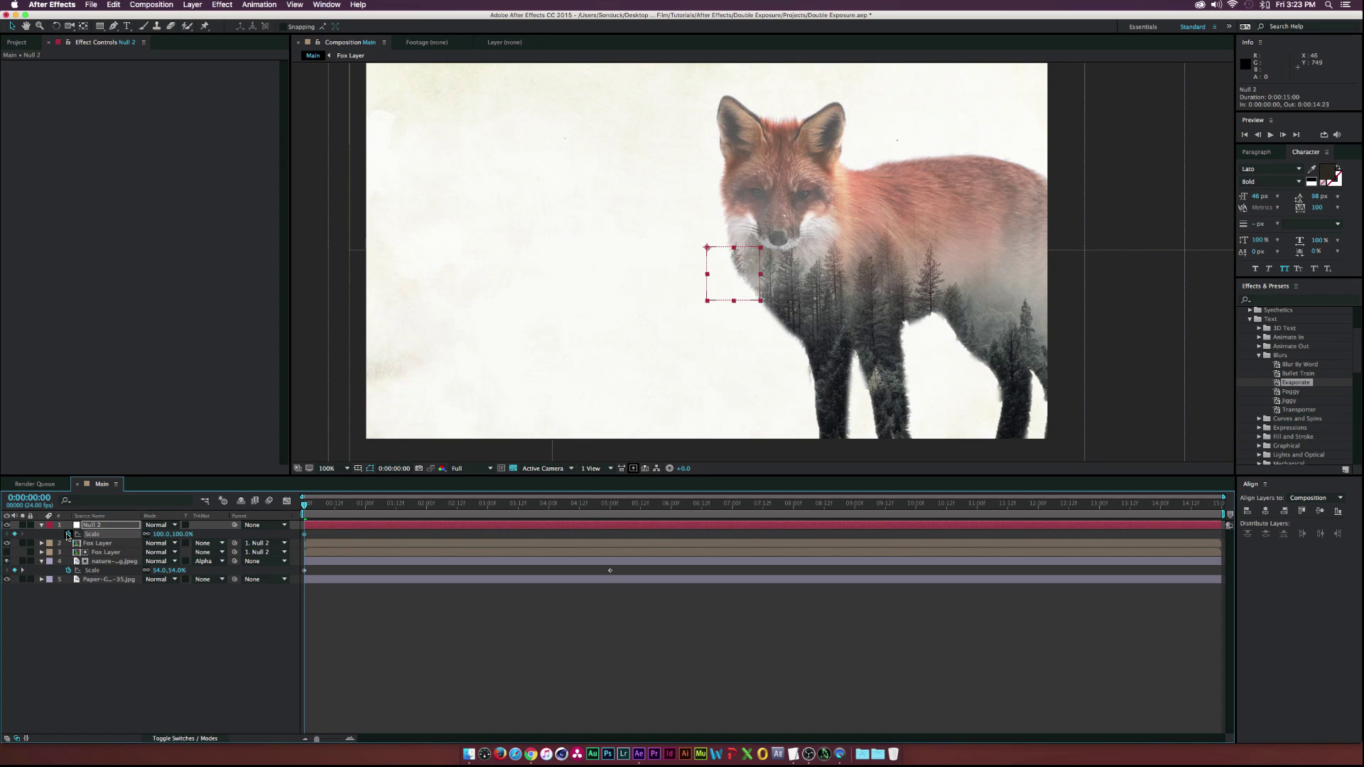
left_click_drag(402, 511, 611, 515)
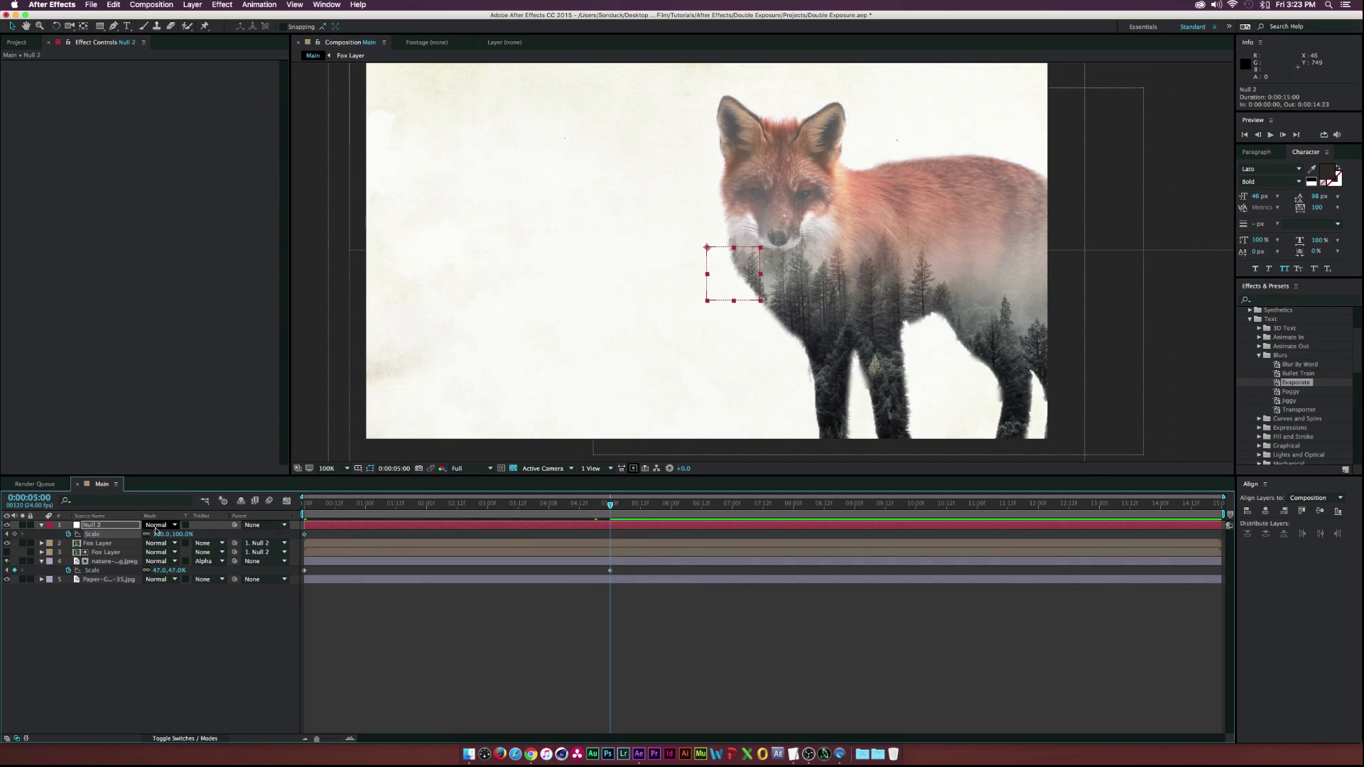
left_click_drag(156, 534, 163, 533)
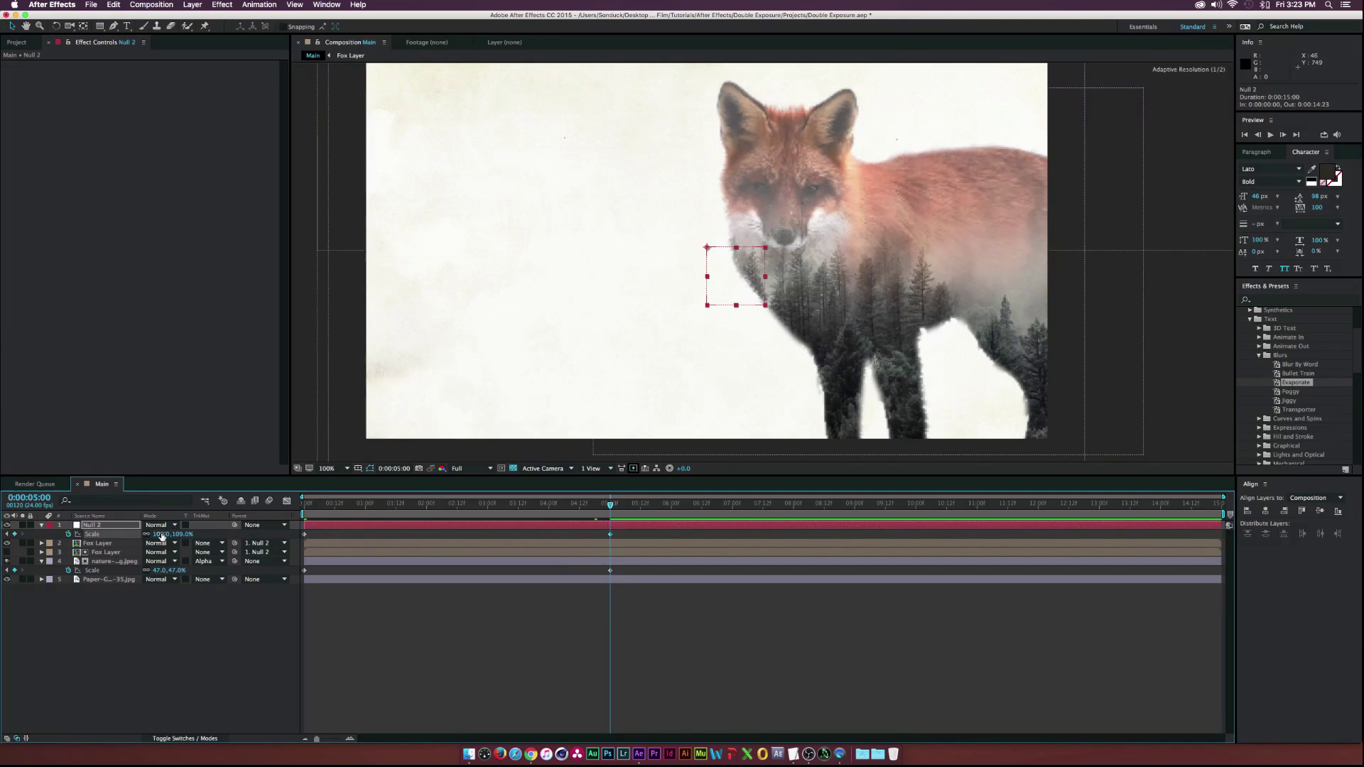
left_click(300, 508)
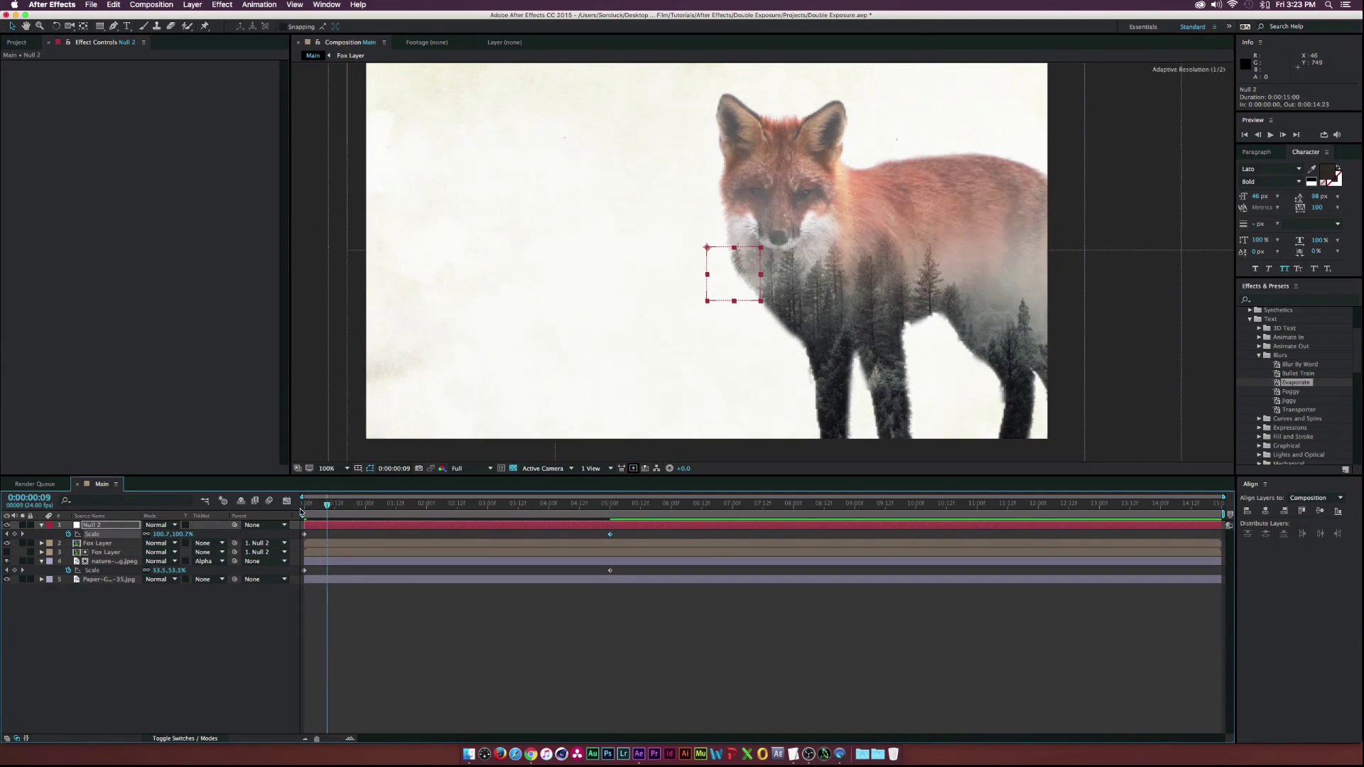
Step: Move the null's anchor point onto the fox's body and scrub the opening frames to check the scaling
left_click(82, 27)
left_click_drag(708, 248, 771, 252)
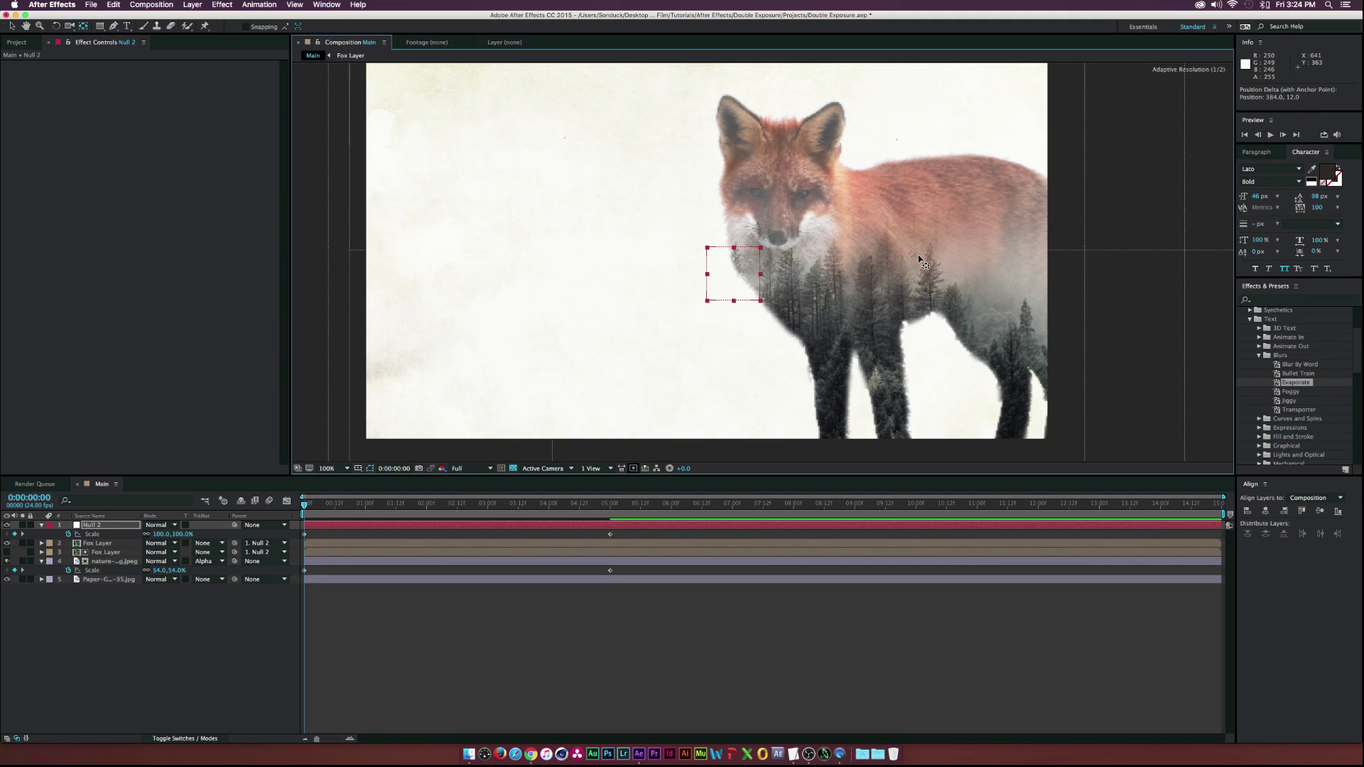
left_click_drag(919, 257, 928, 258)
mouse_move(306, 506)
left_mouse_down()
mouse_move(590, 517)
mouse_move(325, 515)
left_mouse_up()
Step: Add a Gaussian Blur to the forest layer with a Blurriness keyframe of 0 at 2 seconds
left_click(125, 562)
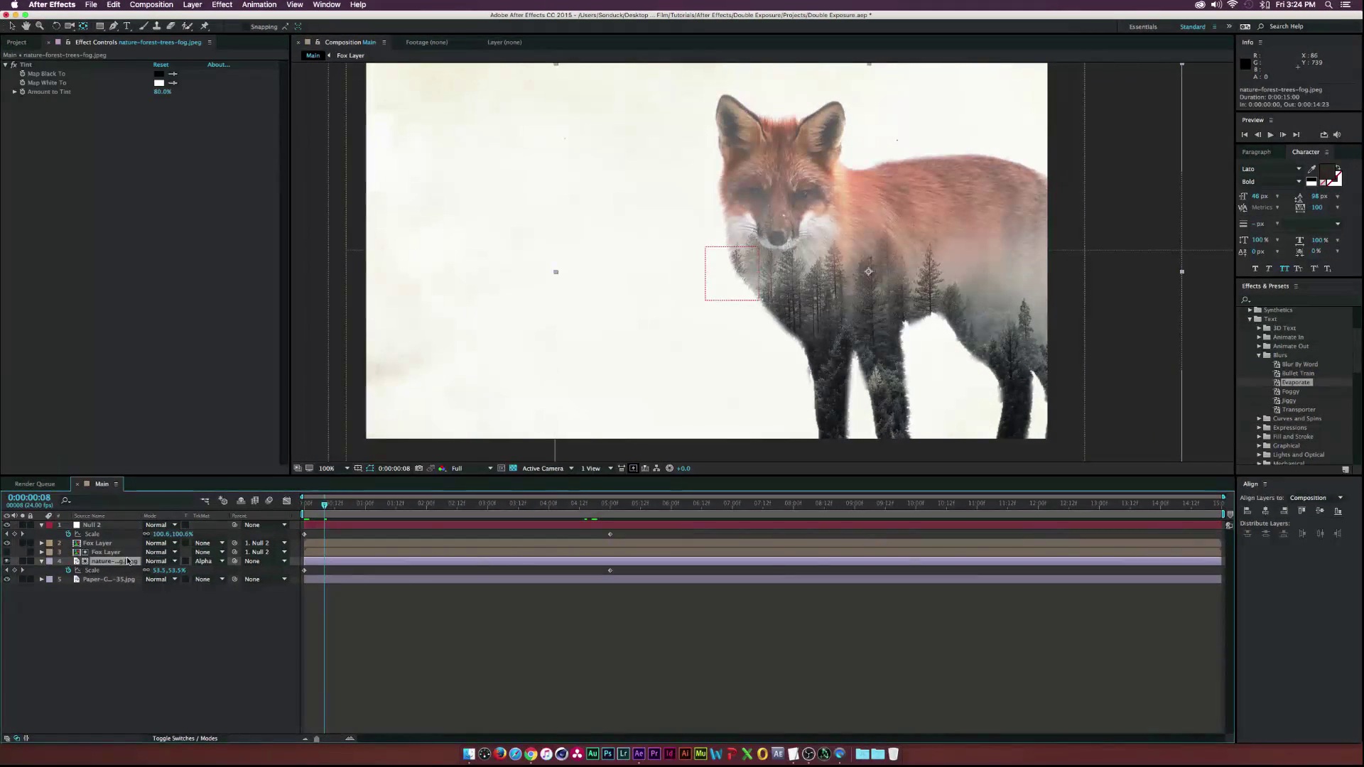
left_click(427, 505)
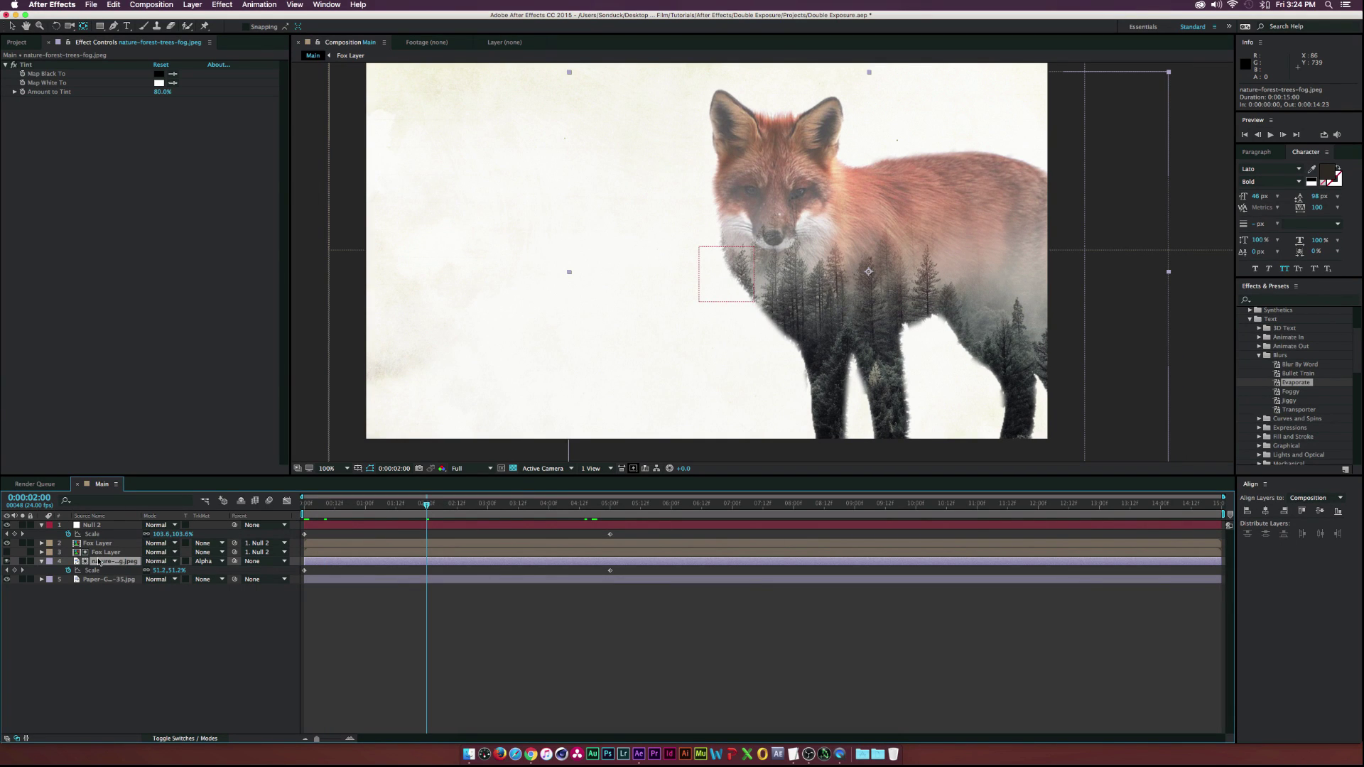
left_click(219, 4)
mouse_move(270, 74)
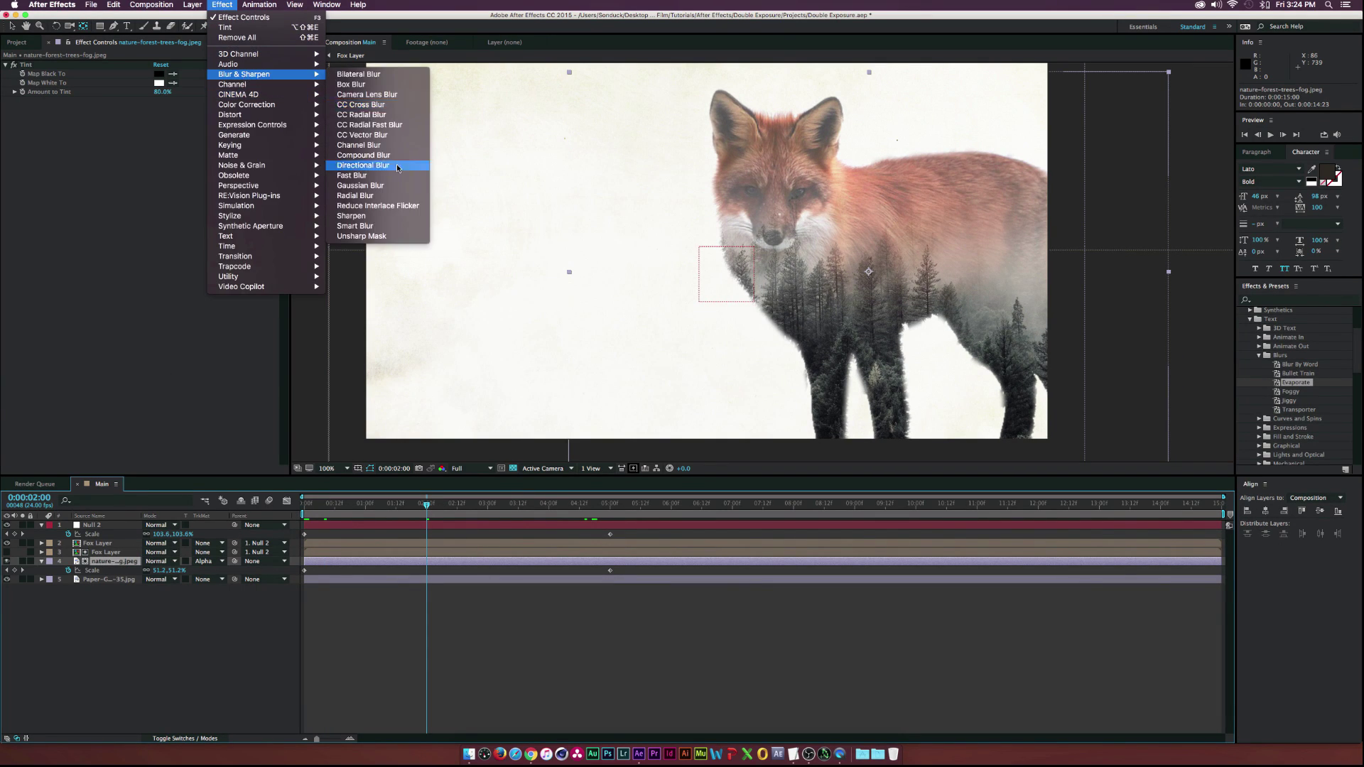
left_click(389, 187)
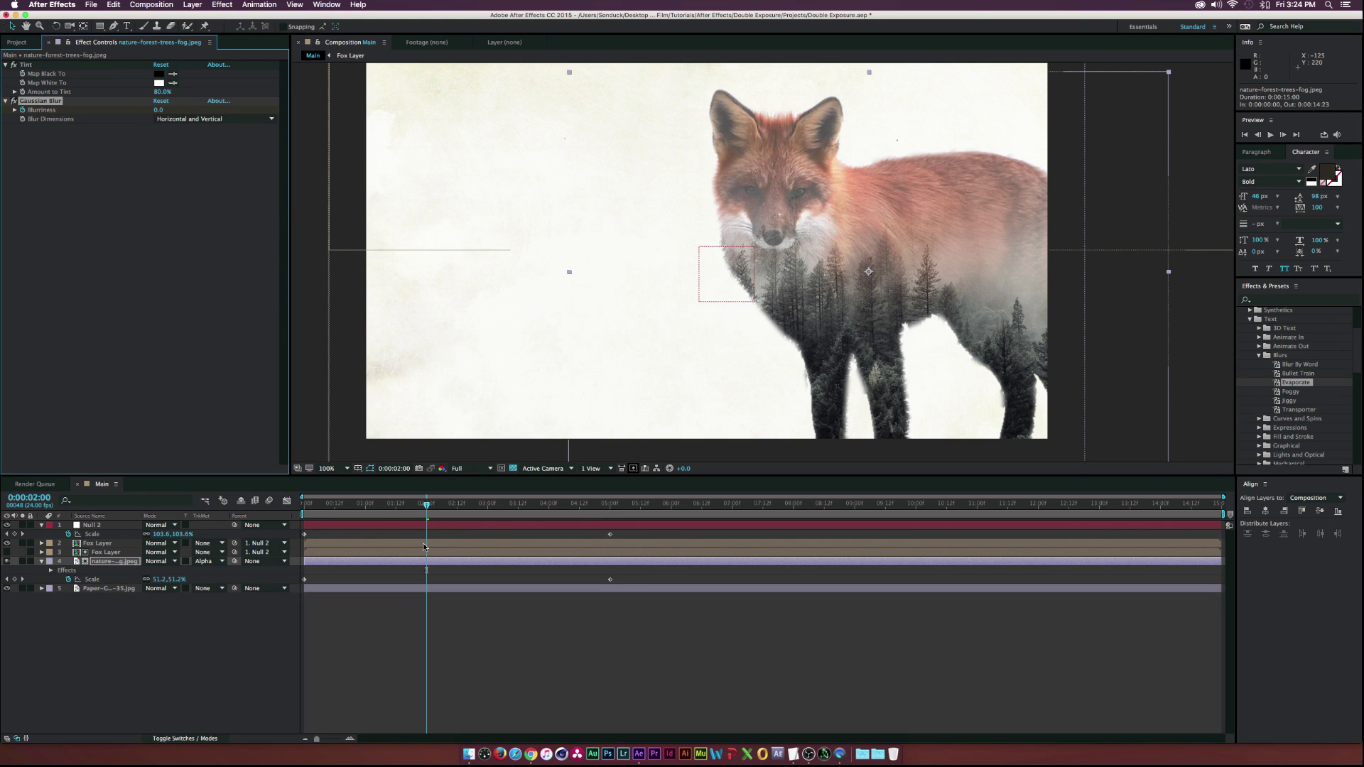
Step: Set the forest's Blurriness to 2 at 5 seconds, scrub through the blur, and collapse the layer
left_click_drag(446, 505, 610, 505)
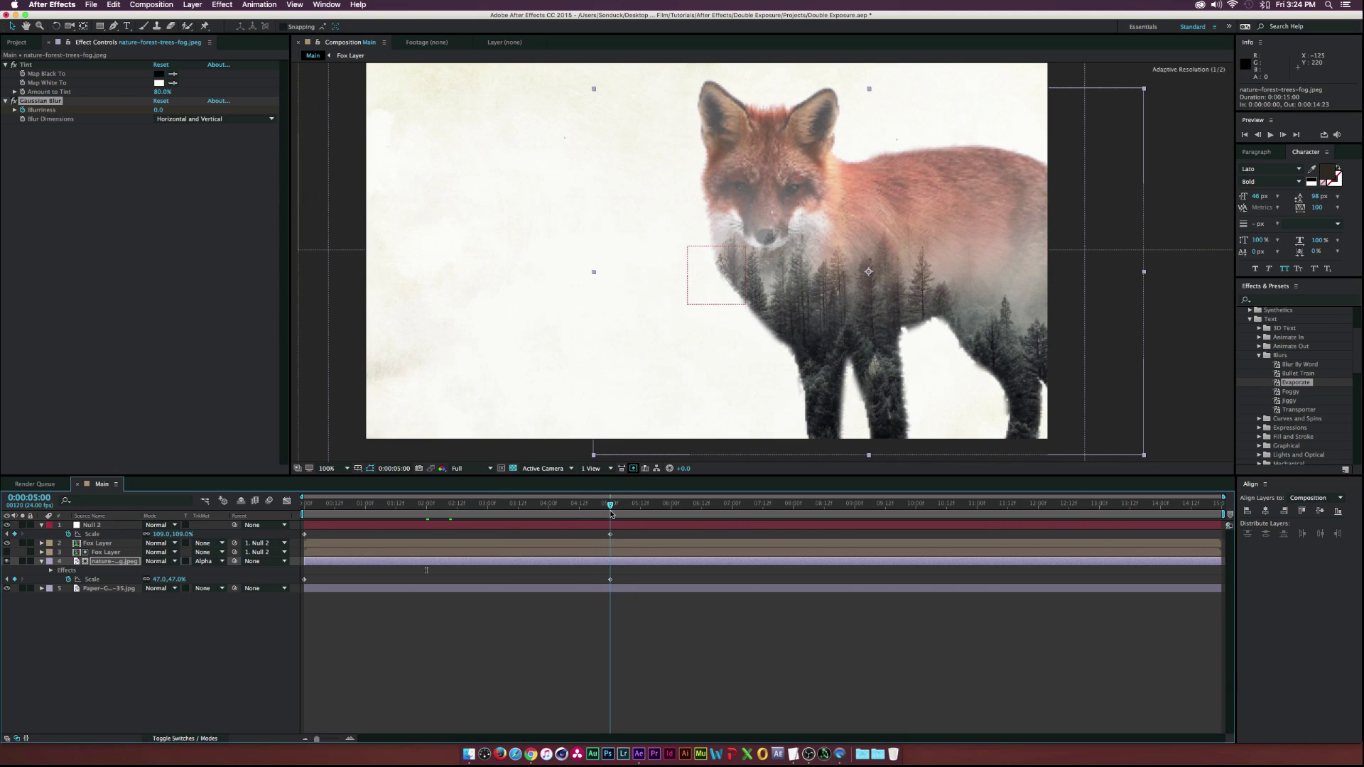
left_click(158, 110)
type("2")
key("Return")
left_click_drag(429, 509, 605, 504)
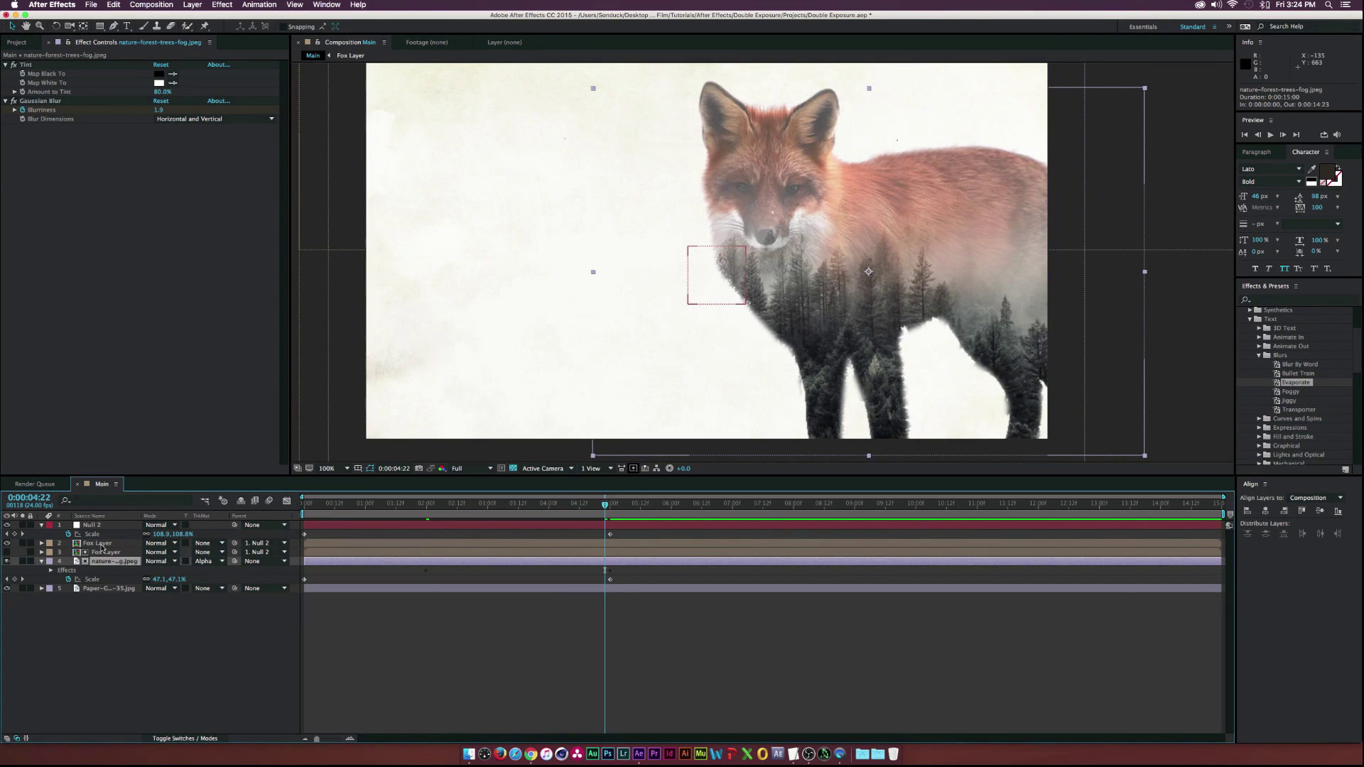
left_click(41, 561)
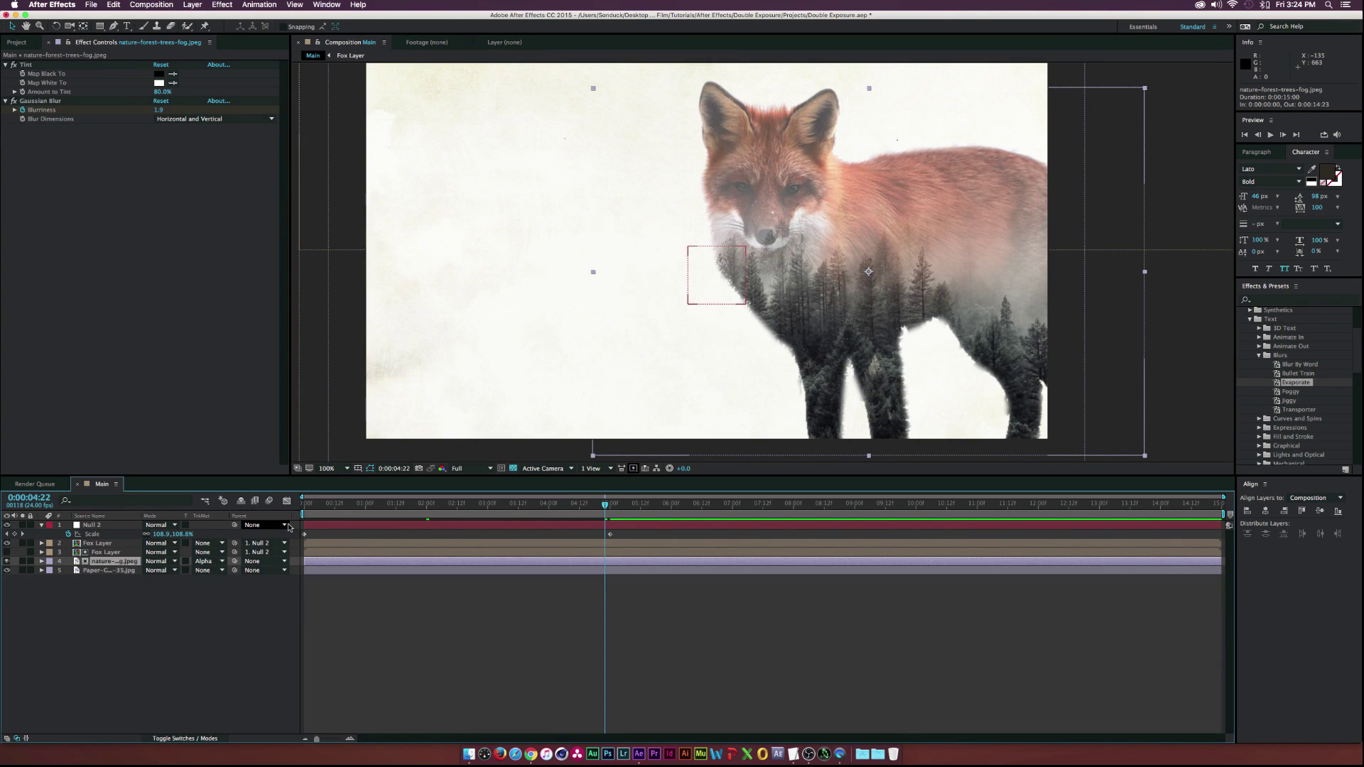
Step: Animate the upper Fox Layer's Mask Feather from 142 pixels at about 2 seconds to about 67 pixels at 5 seconds, and scrub the result
left_click(430, 504)
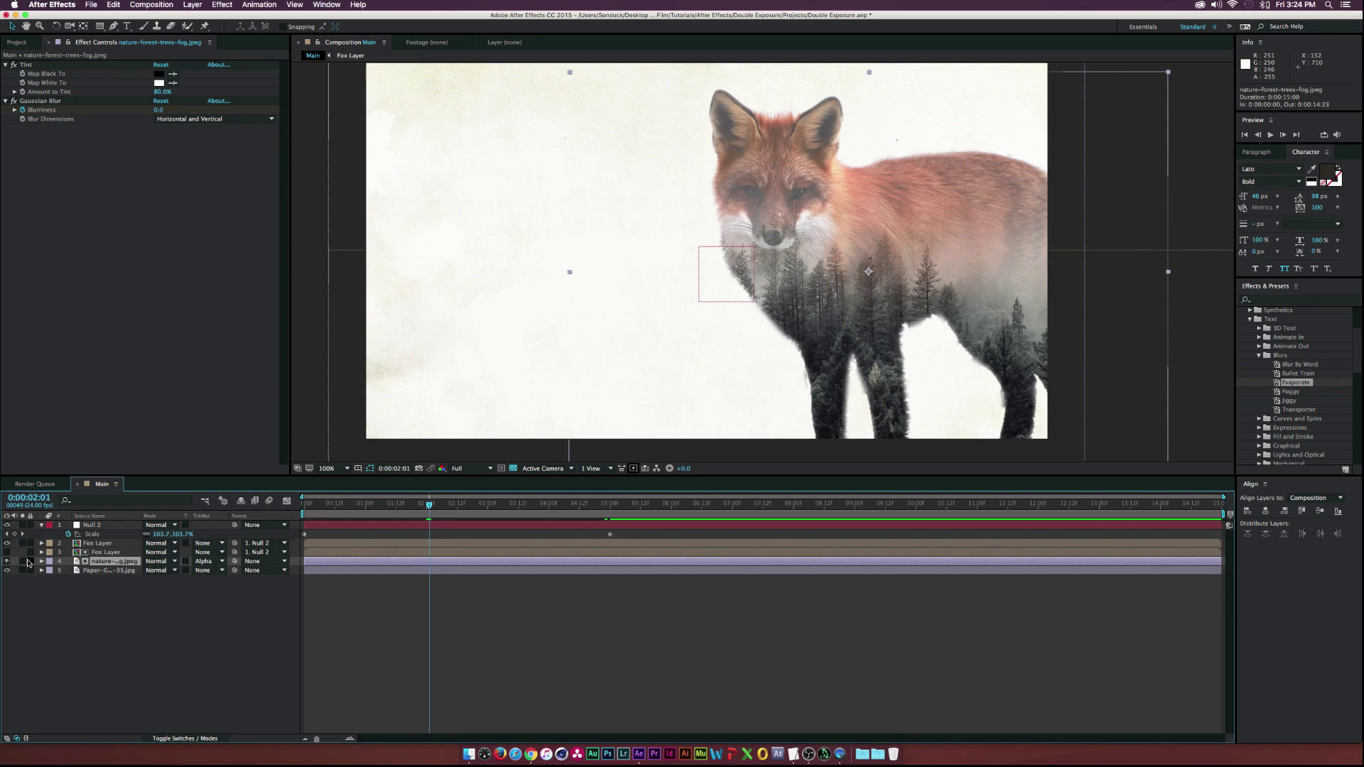
left_click(99, 544)
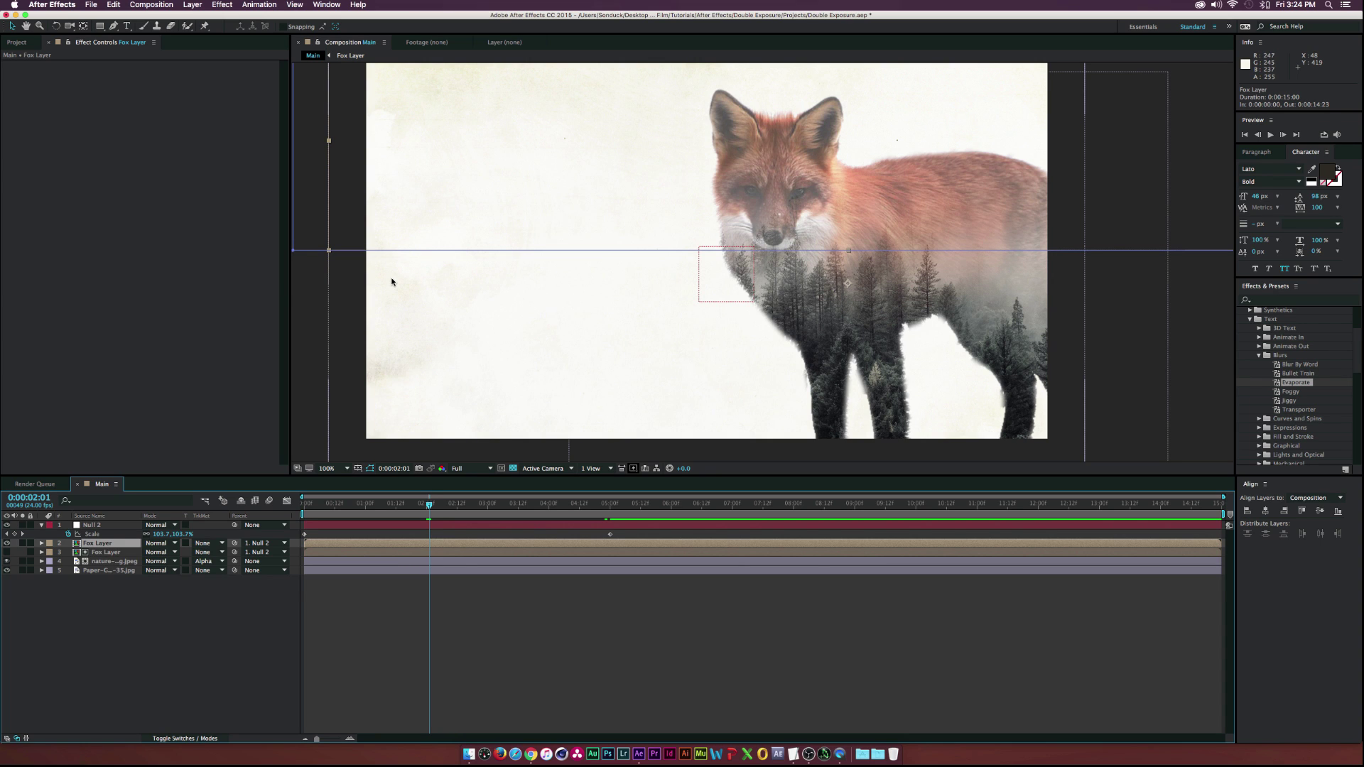
key("m")
key("f")
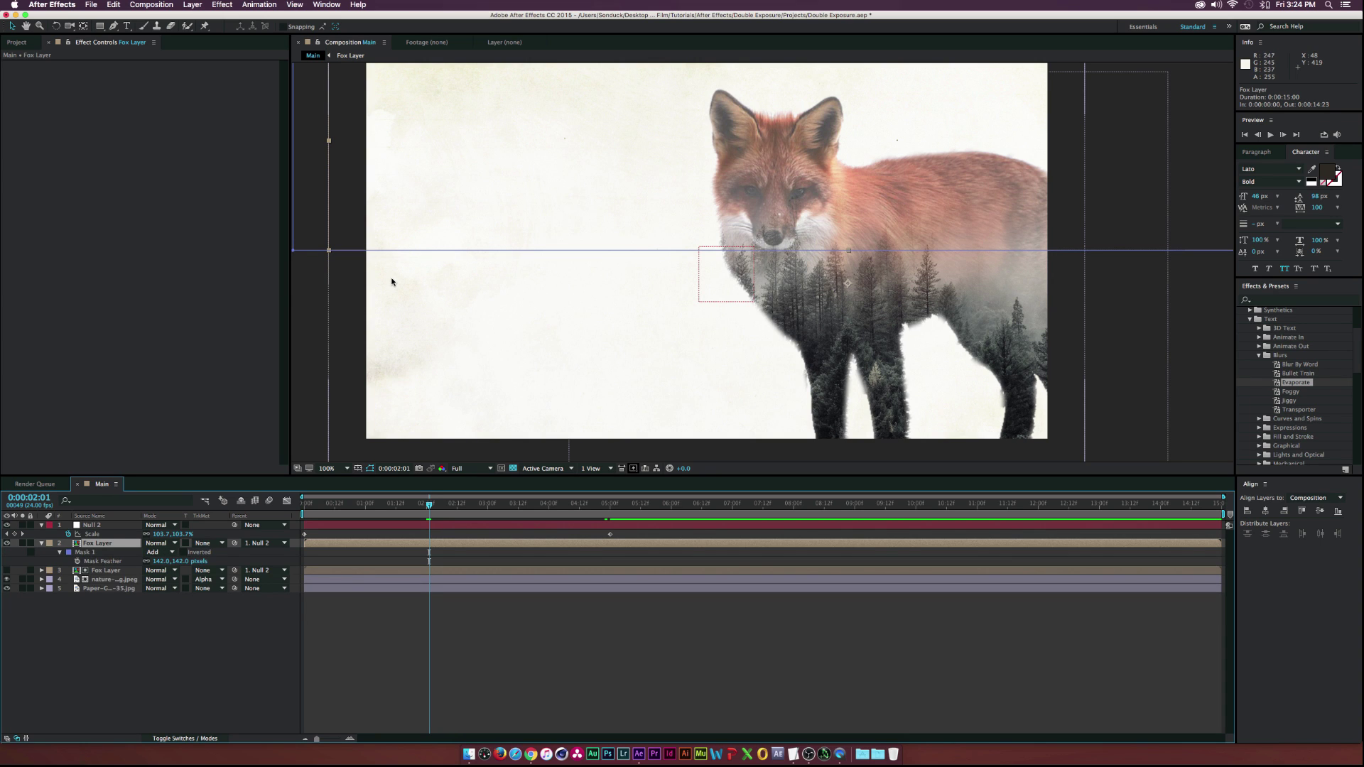
left_click(78, 561)
left_click(445, 506)
left_click_drag(445, 506, 612, 509)
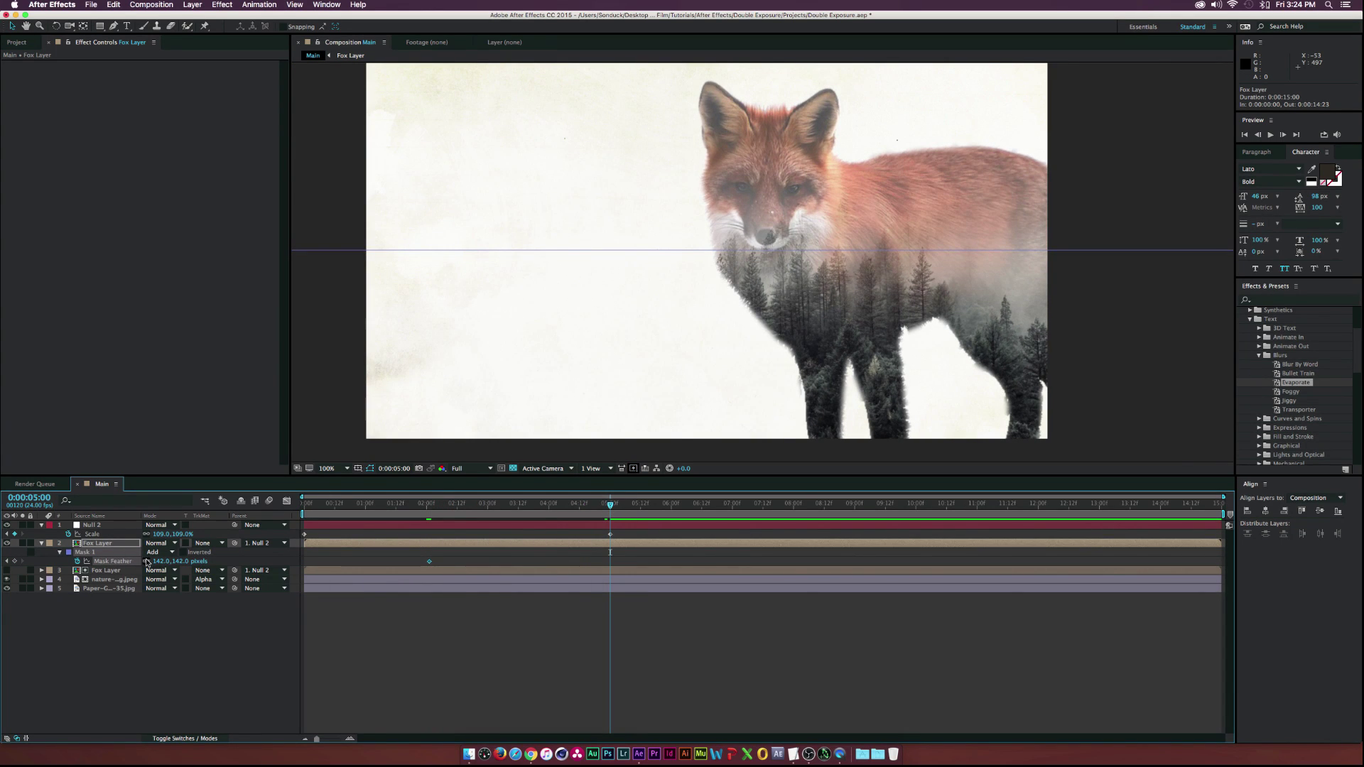
left_click_drag(158, 562, 136, 561)
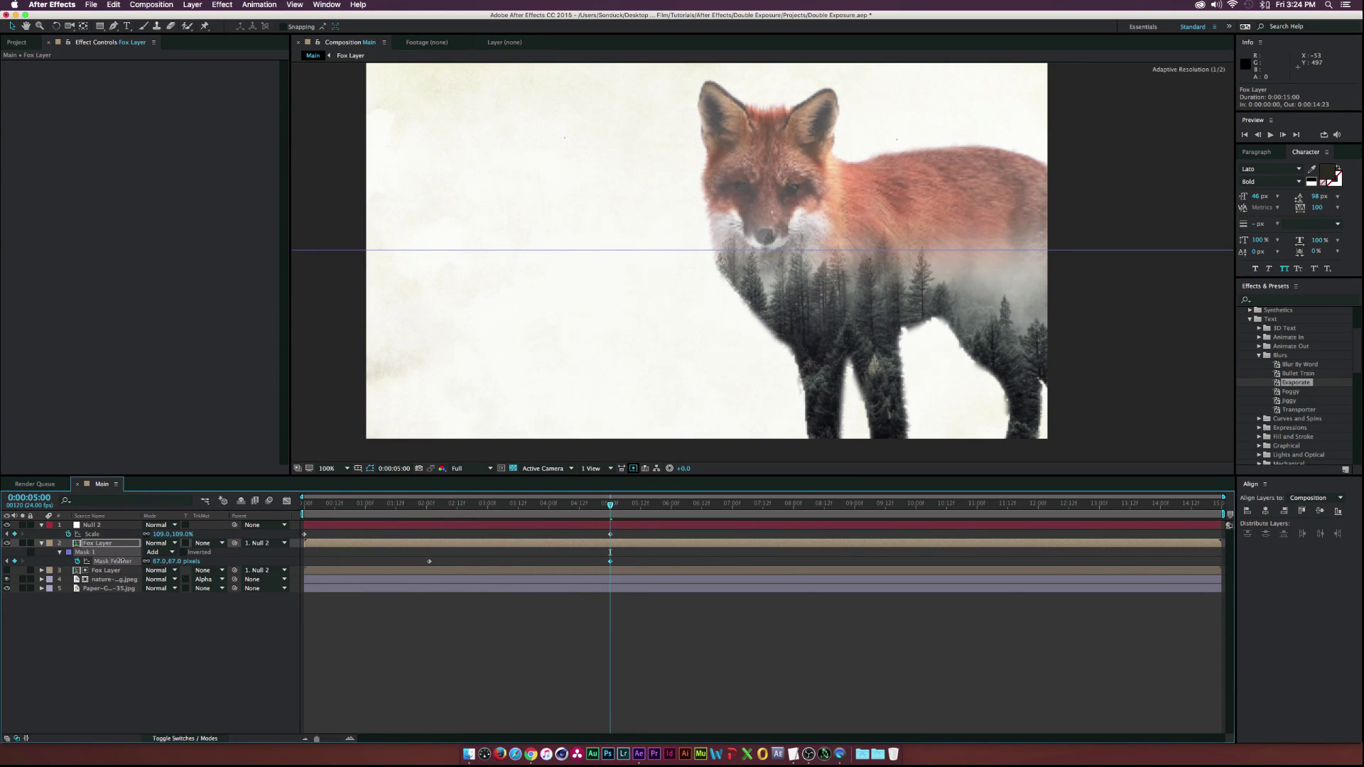
left_click(154, 684)
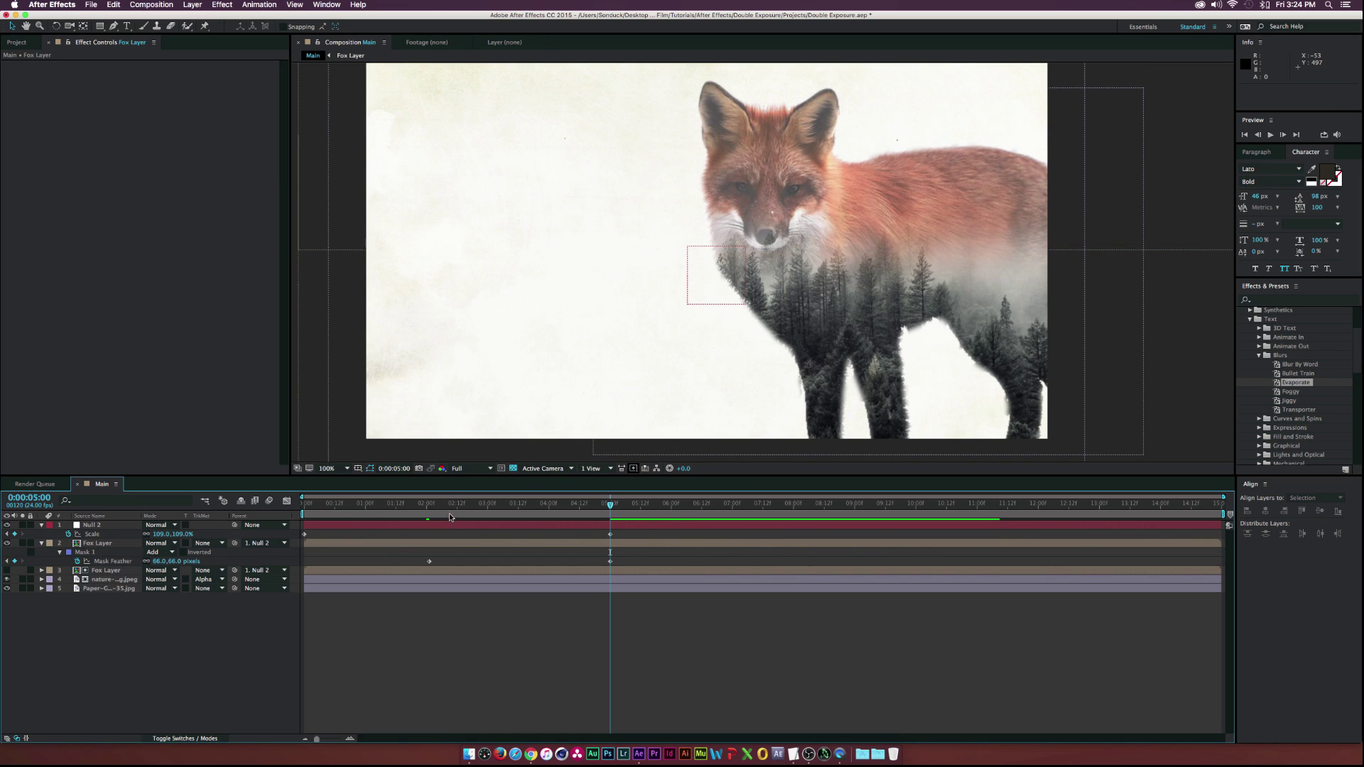
left_click_drag(448, 505, 612, 505)
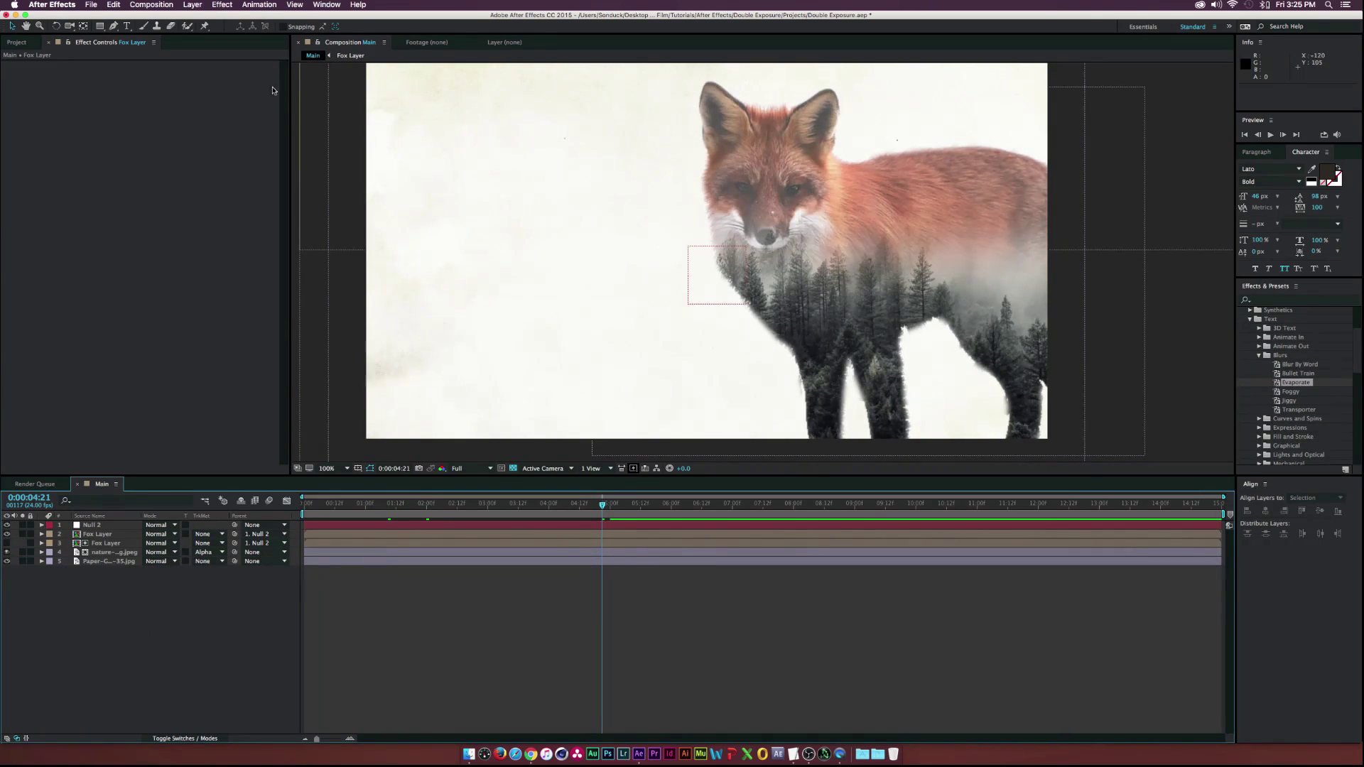
Step: Add a text layer reading "Double Exposure" in the empty area beside the fox and set its font style to Light
left_click(129, 26)
left_click(422, 319)
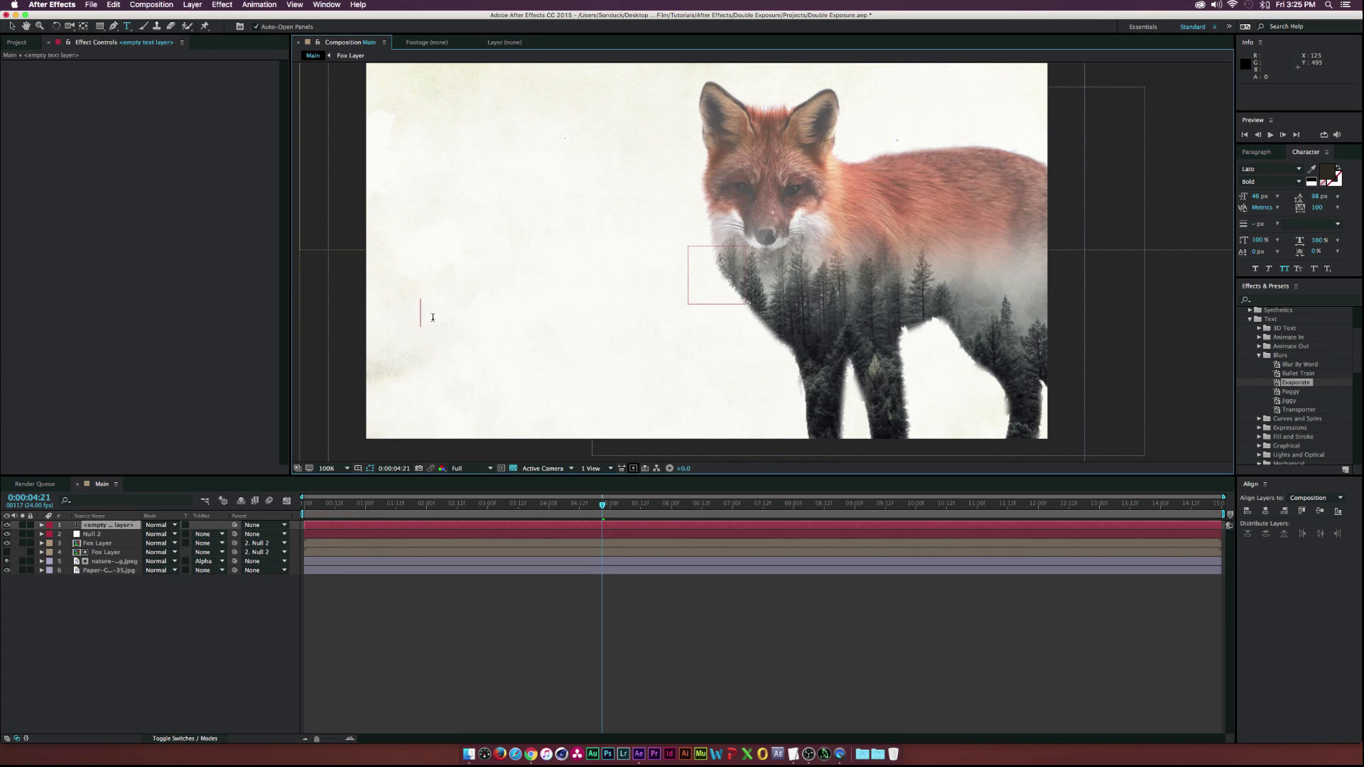
type("Double ")
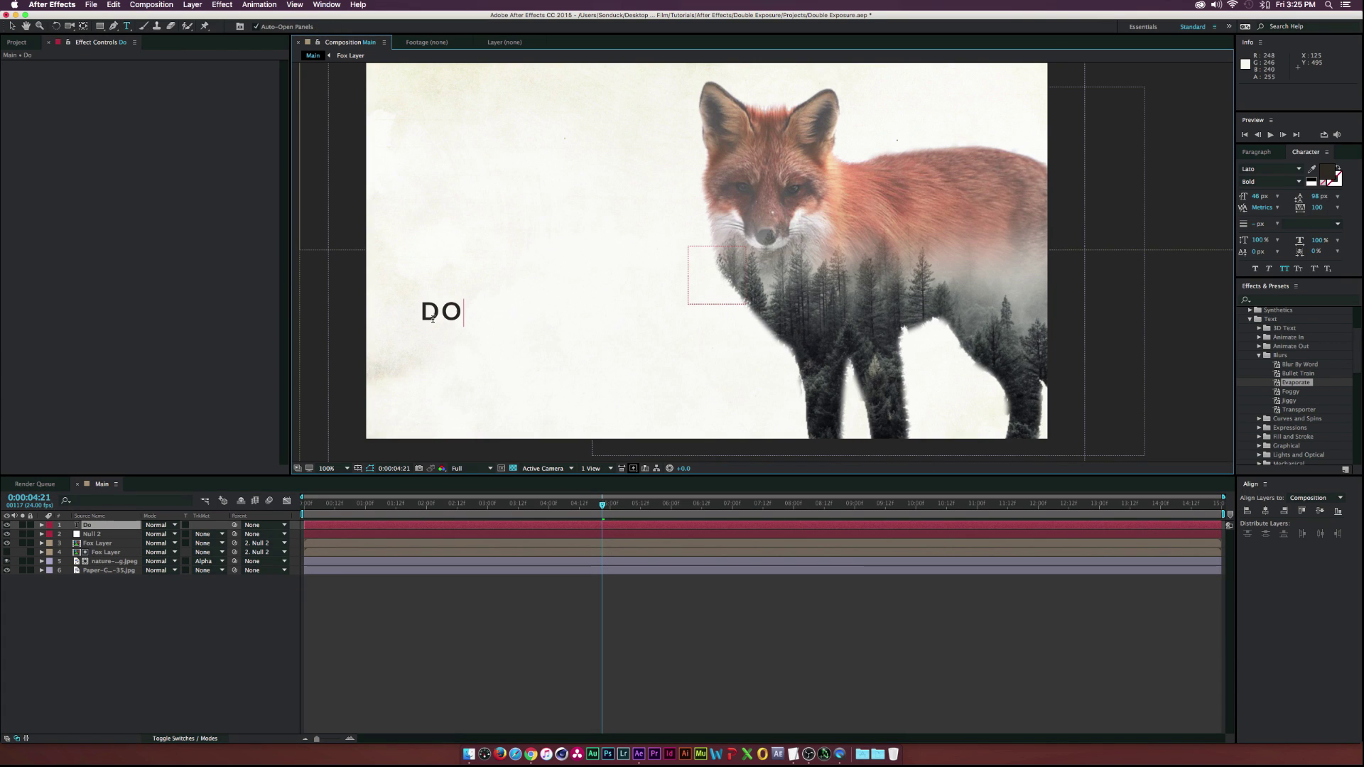
type("Exposur")
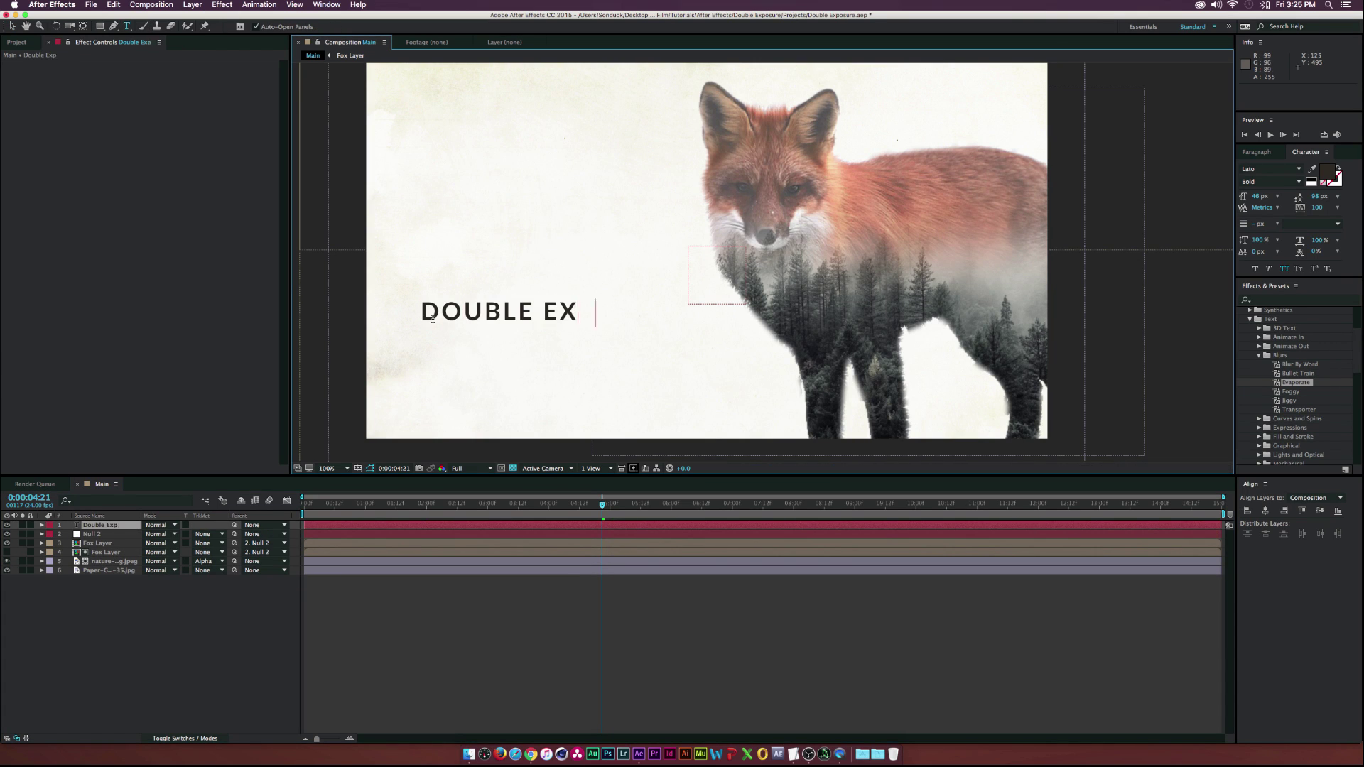
type("e")
key("super+a")
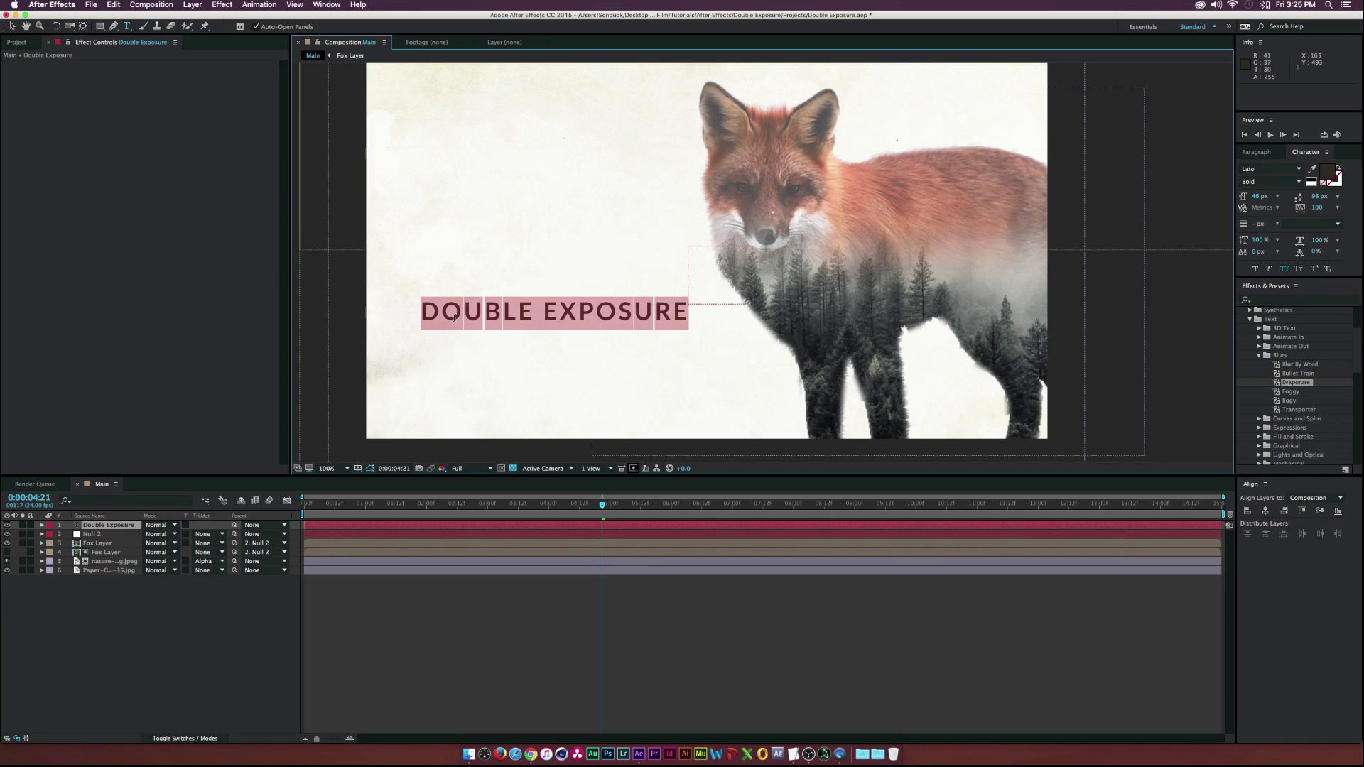
left_click(1270, 182)
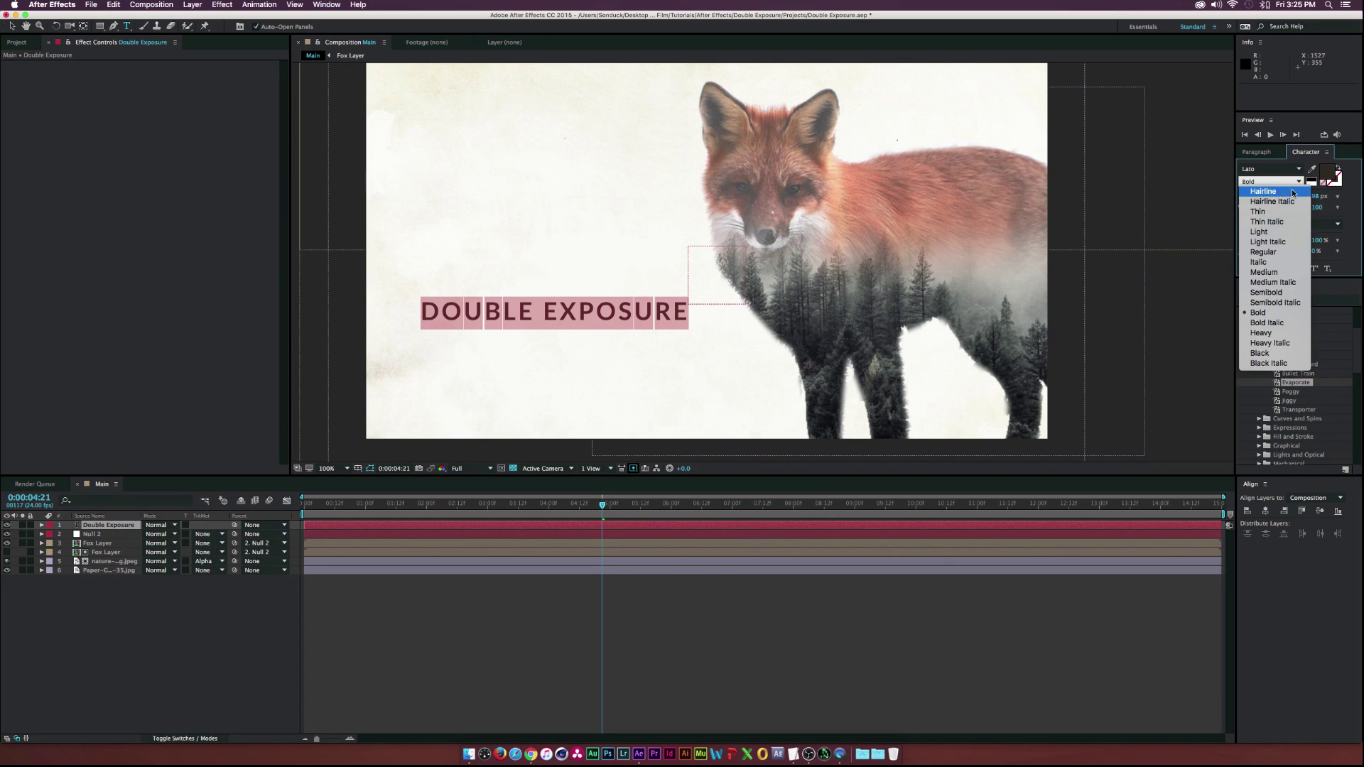
left_click(1272, 232)
Step: Move the "Double Exposure" title down slightly and place a duplicate of it directly below
left_click(12, 26)
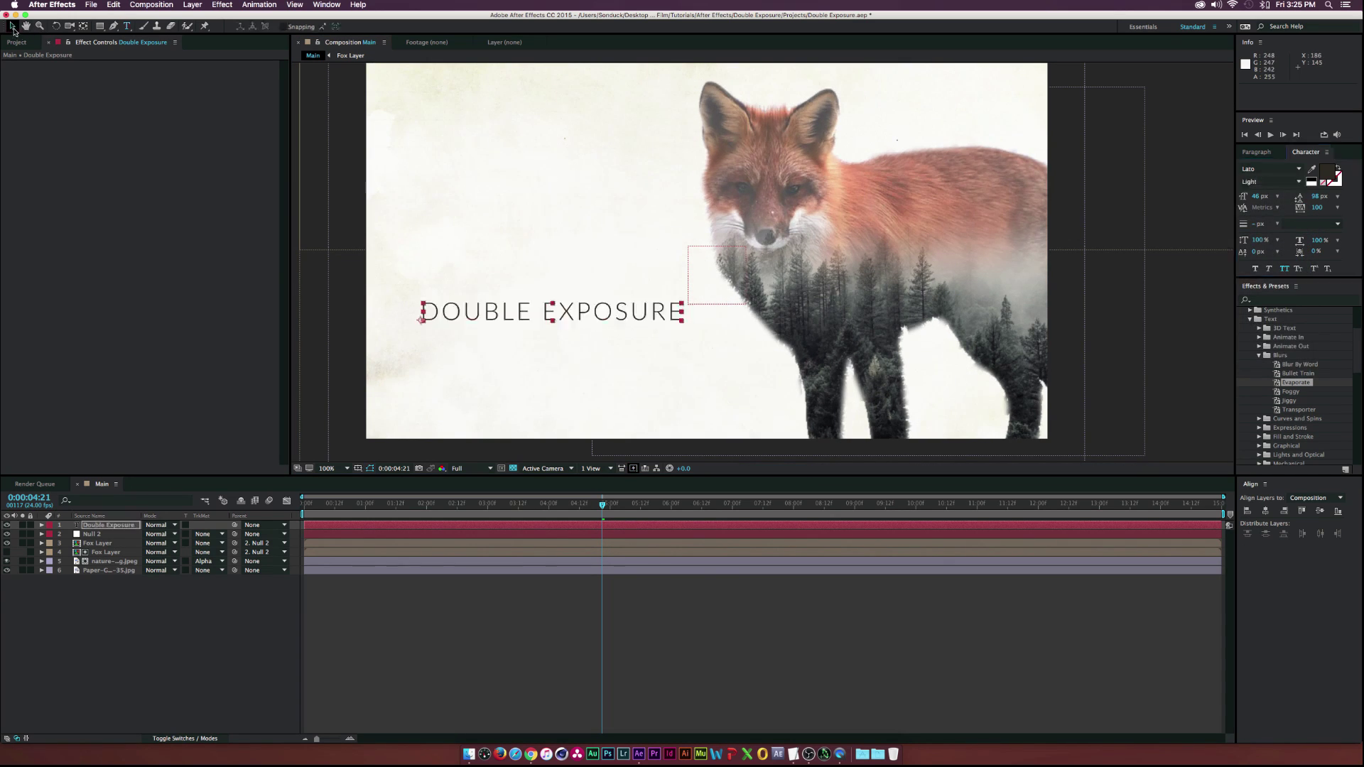
left_click_drag(466, 315, 468, 366)
key("super+d")
key("super+t")
left_click(467, 366)
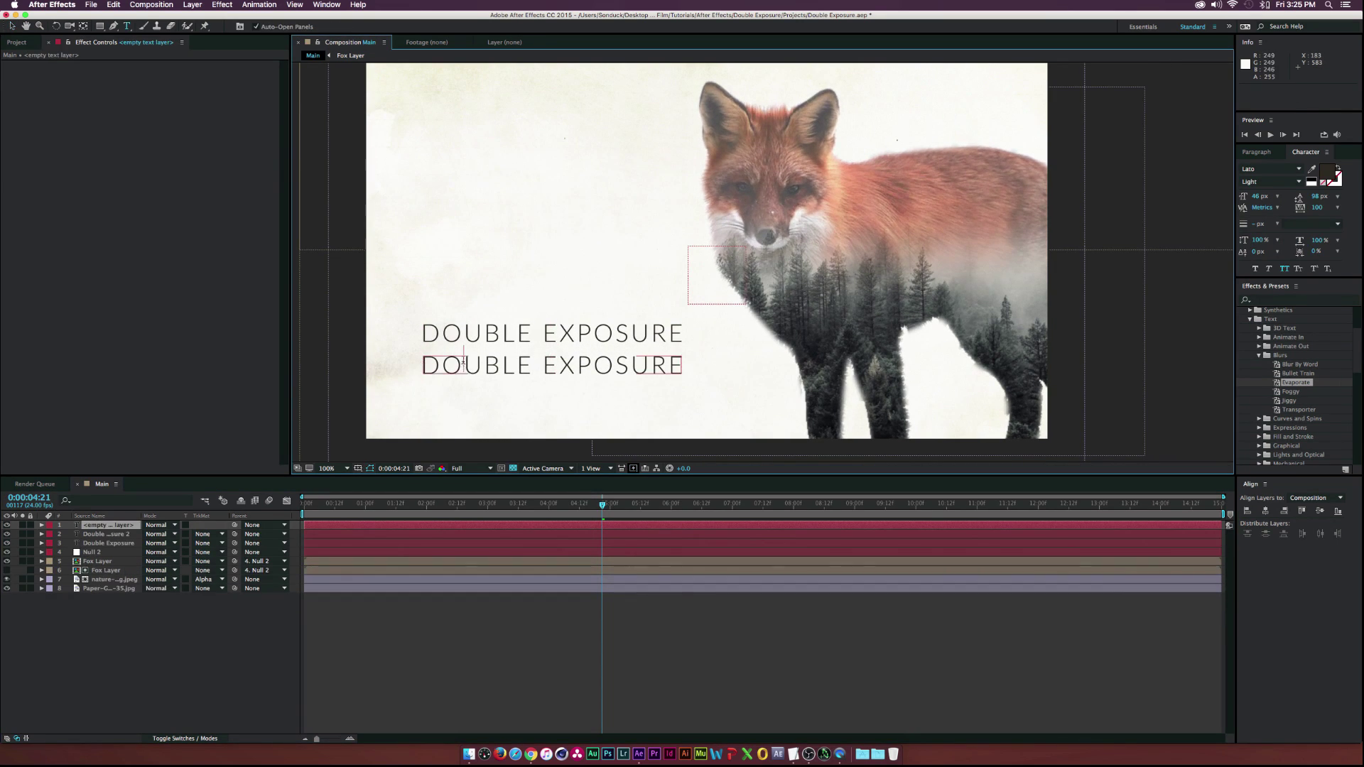
left_click(10, 26)
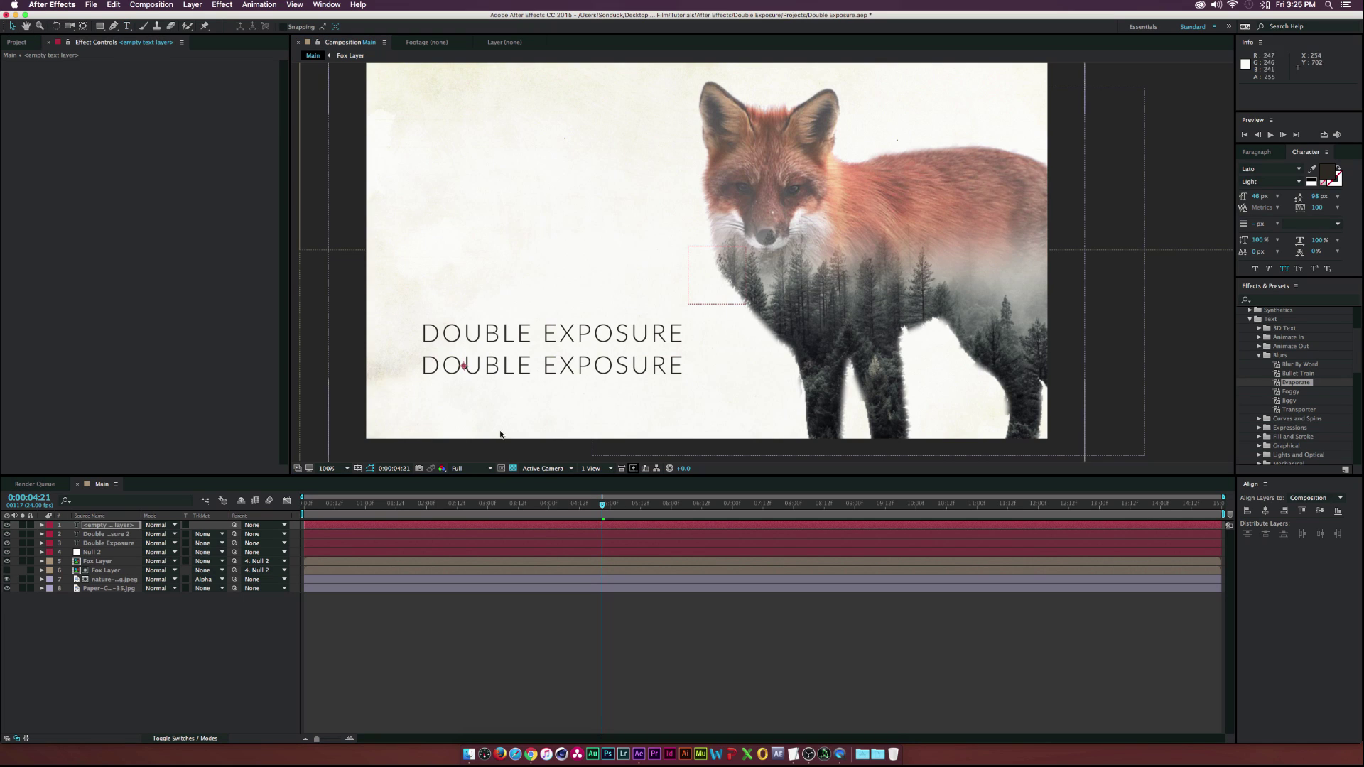
left_click(108, 526)
key("Delete")
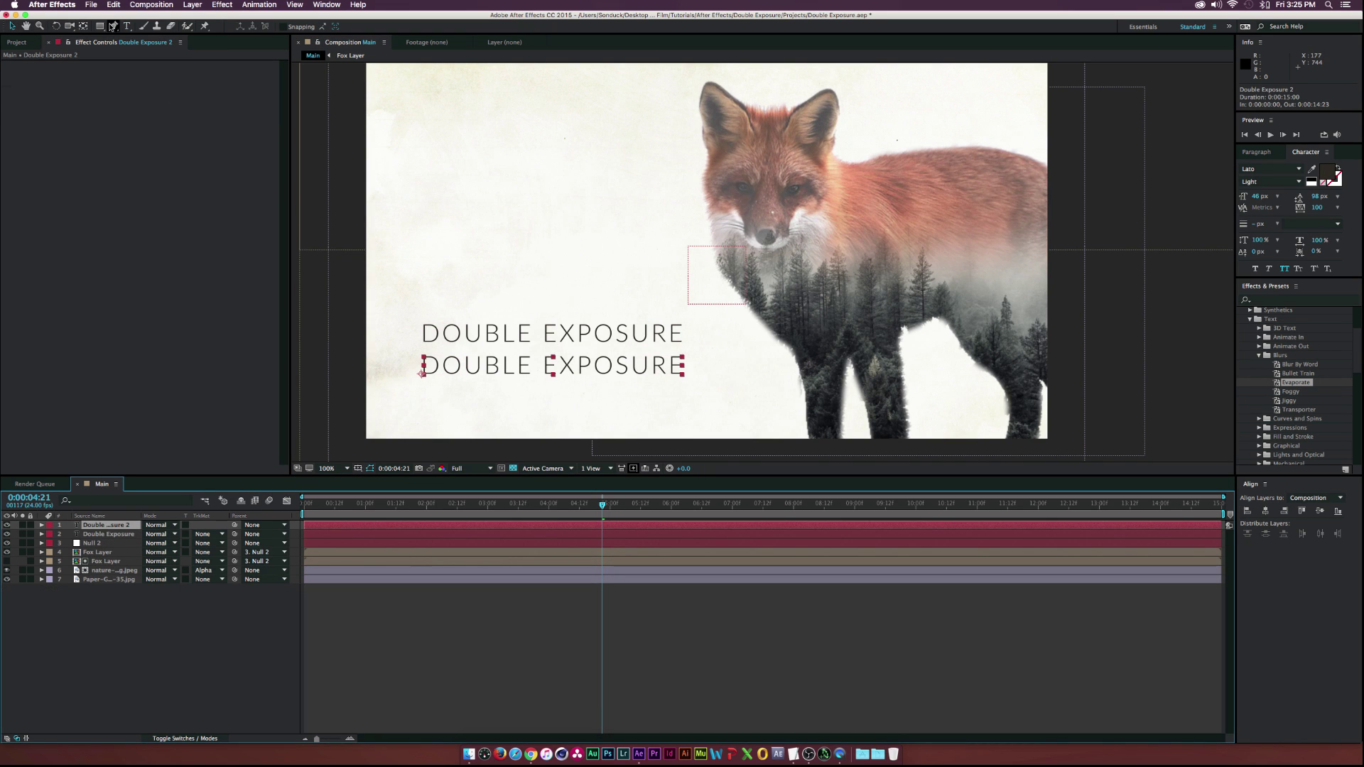
Step: Replace the duplicated title's text with "A Sonduck tutorial"
left_click(127, 26)
left_click(475, 380)
key("super+a")
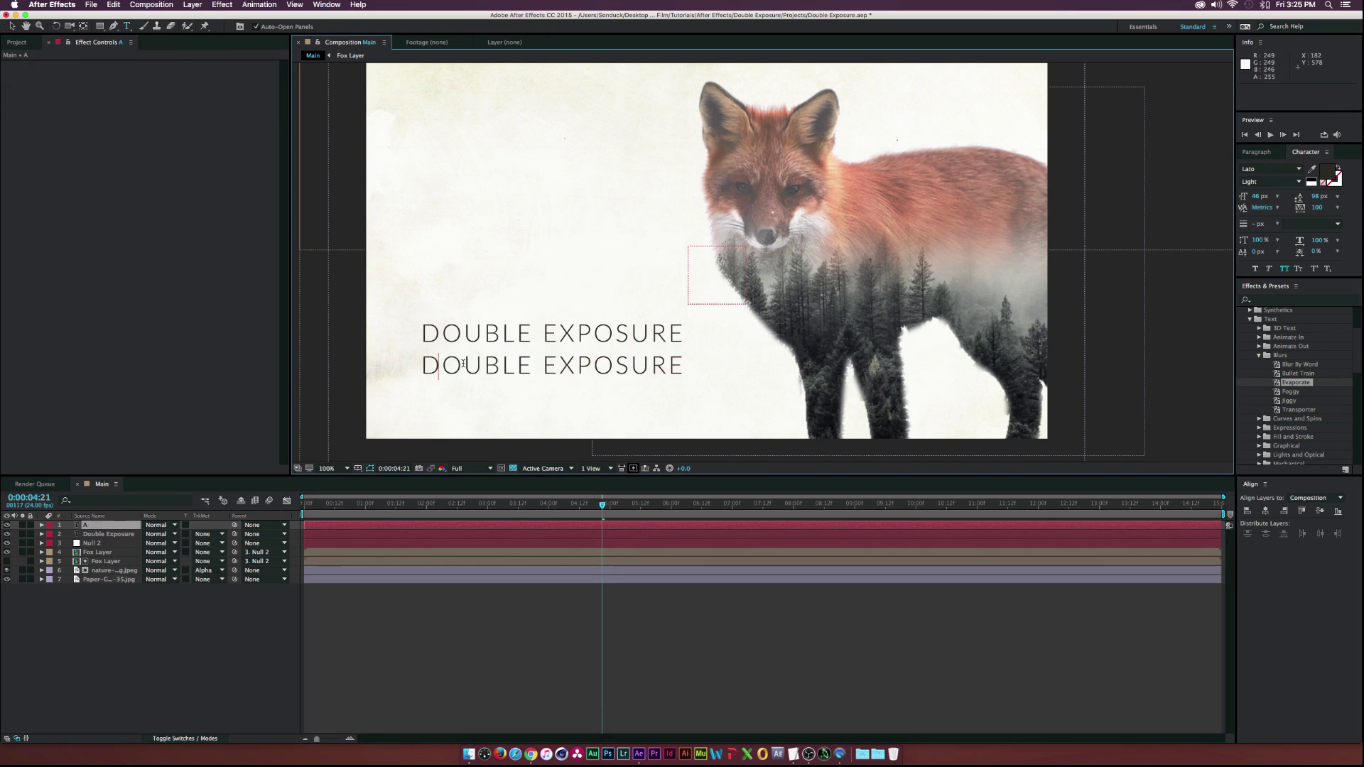
type("A Sonduck ")
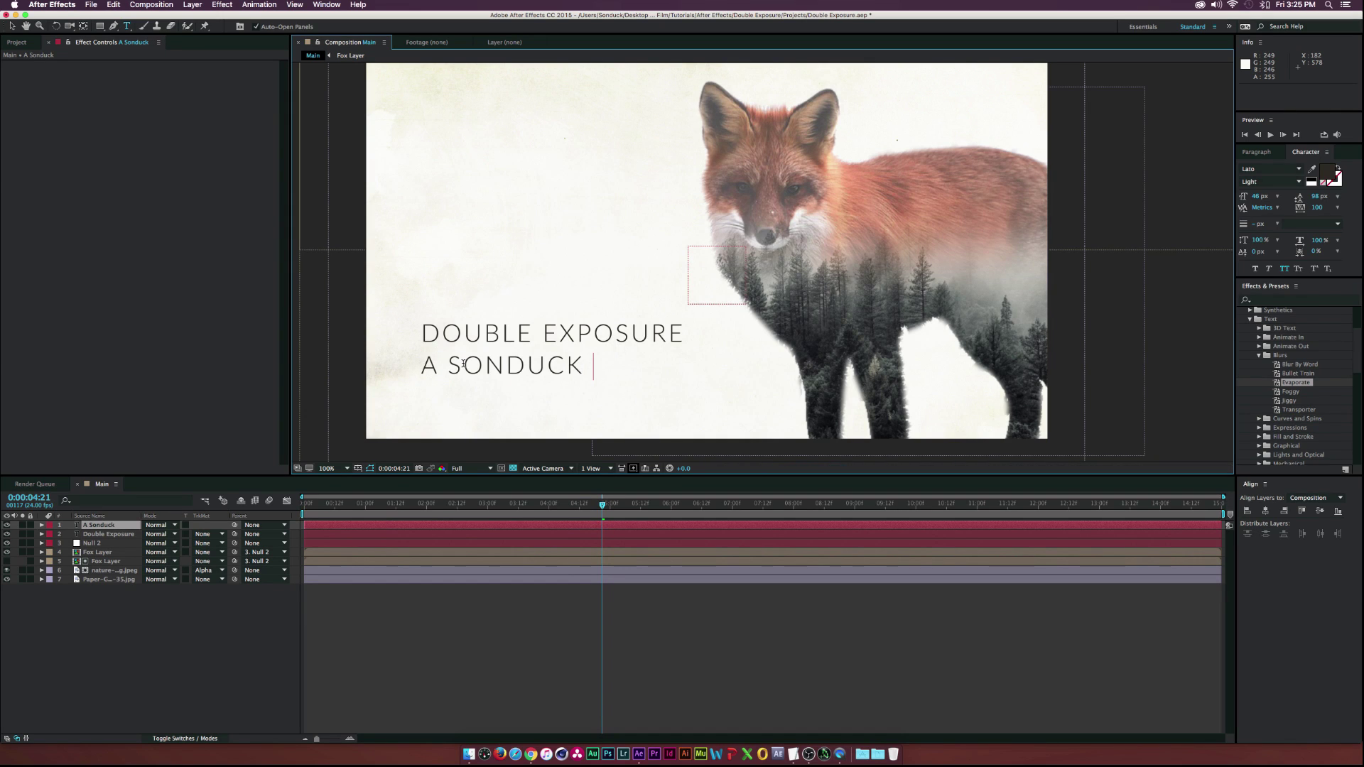
type("tutorial")
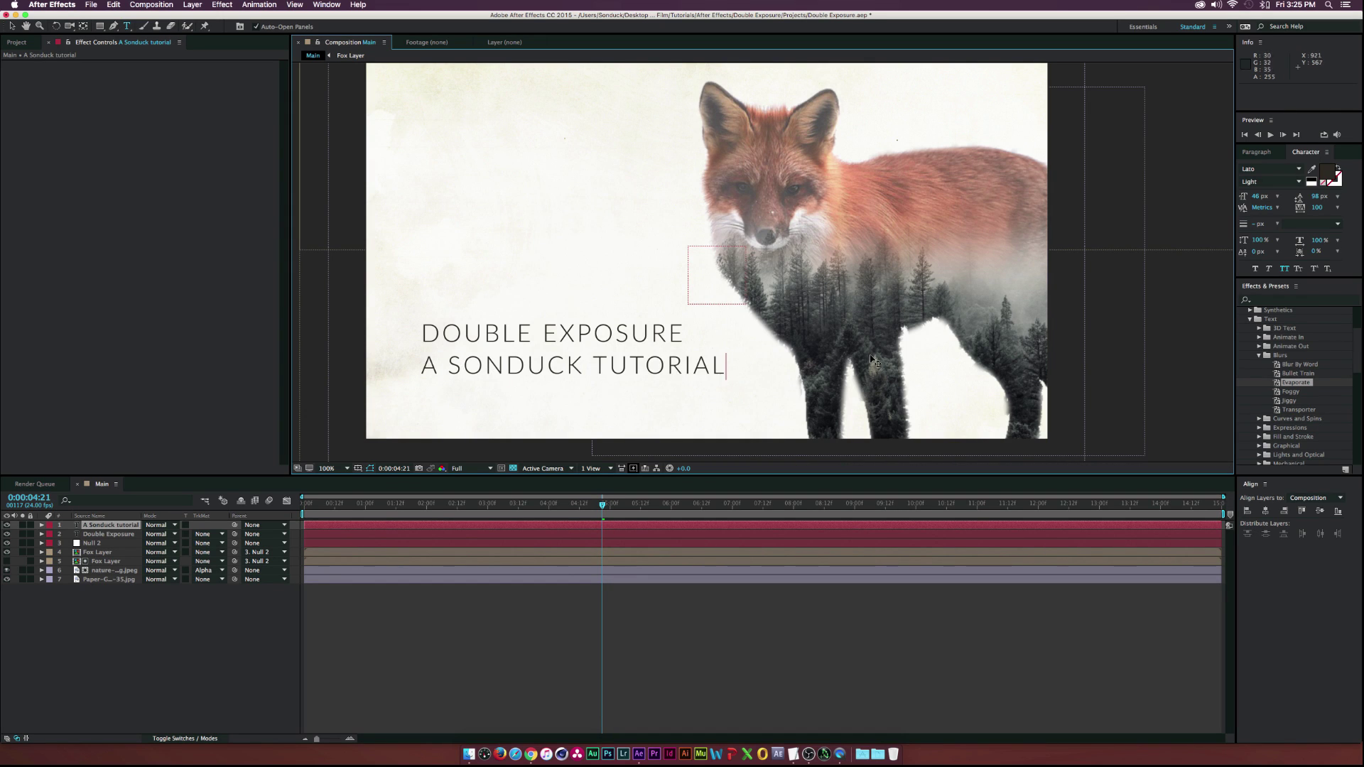
Step: Set the font style of the "A Sonduck tutorial" line to Bold
key("super+a")
left_click(1291, 183)
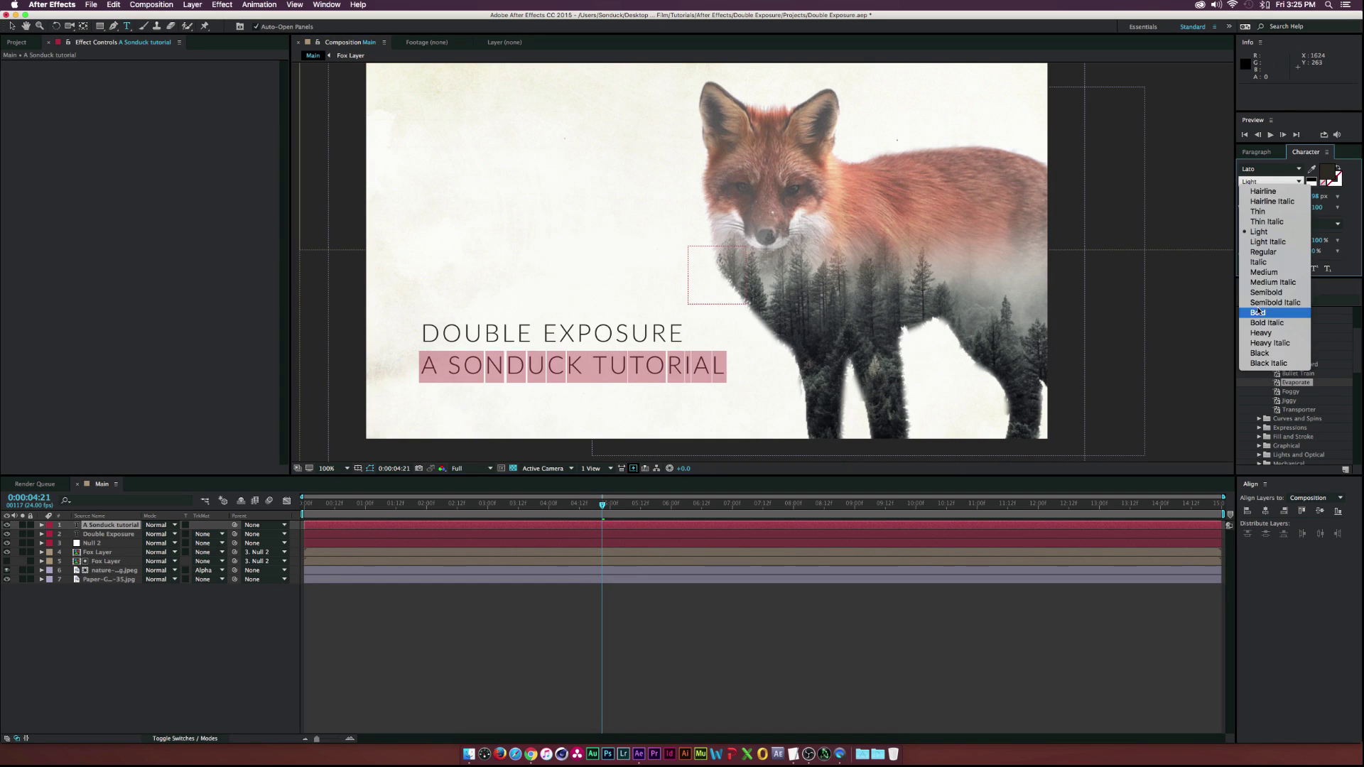
left_click(1258, 312)
left_click(12, 26)
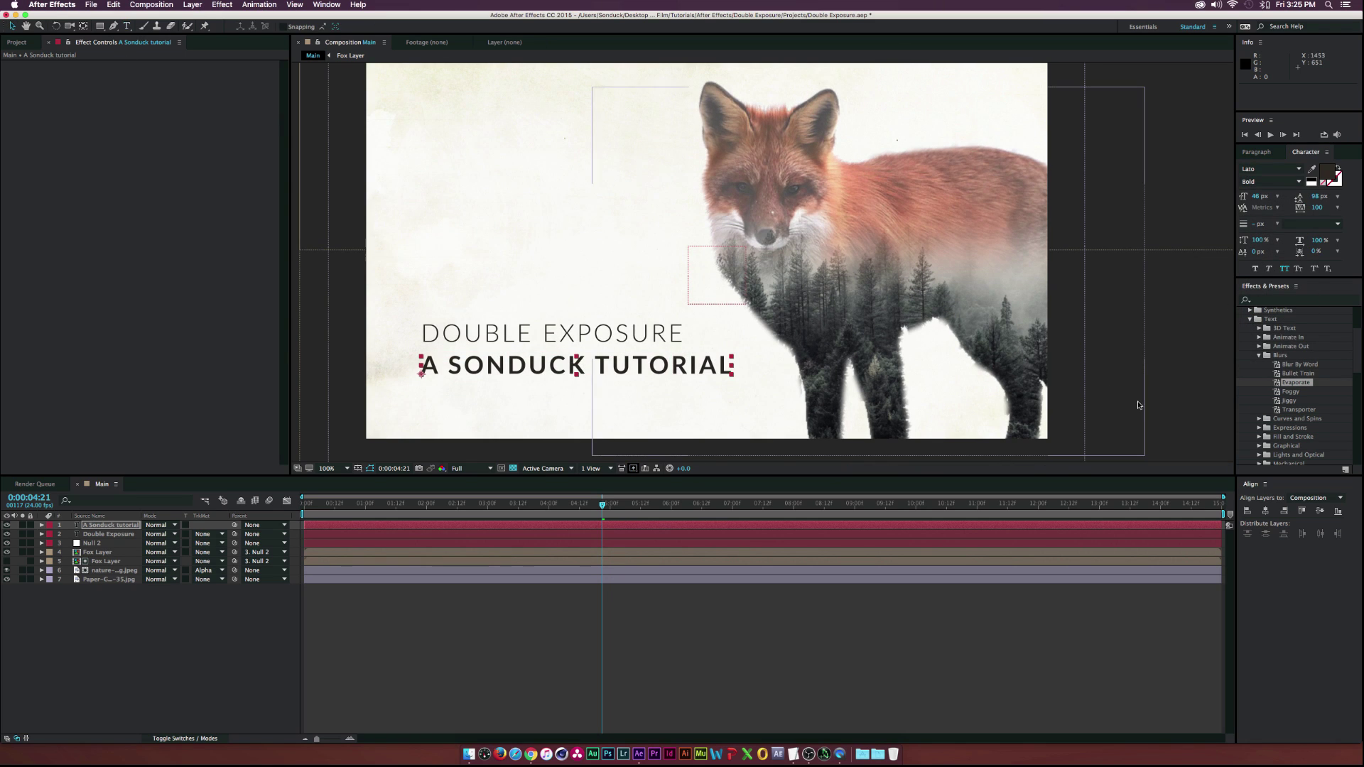
Step: Apply the Evaporate text blur preset to both the "Double Exposure" and "A Sonduck tutorial" title layers
scroll(1281, 341, "up", 4)
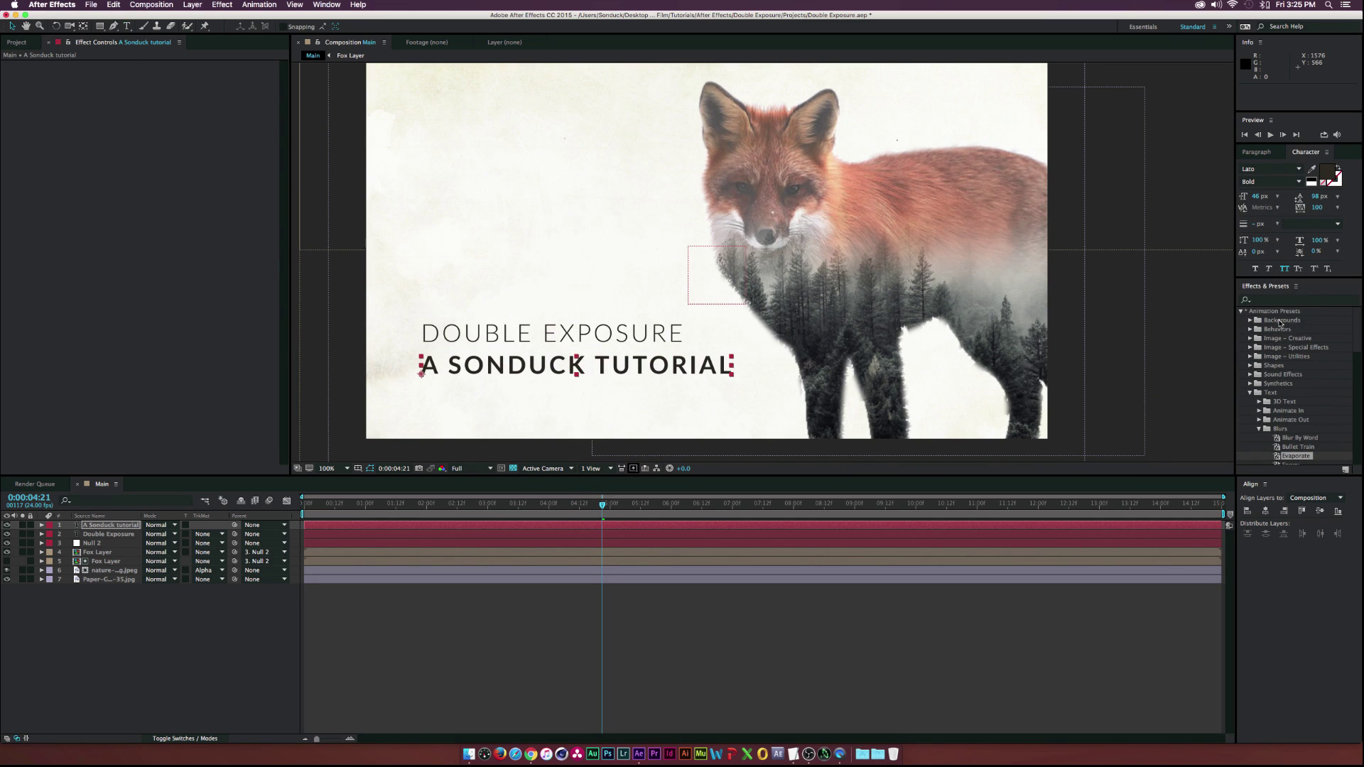
scroll(1276, 375, "down", 2)
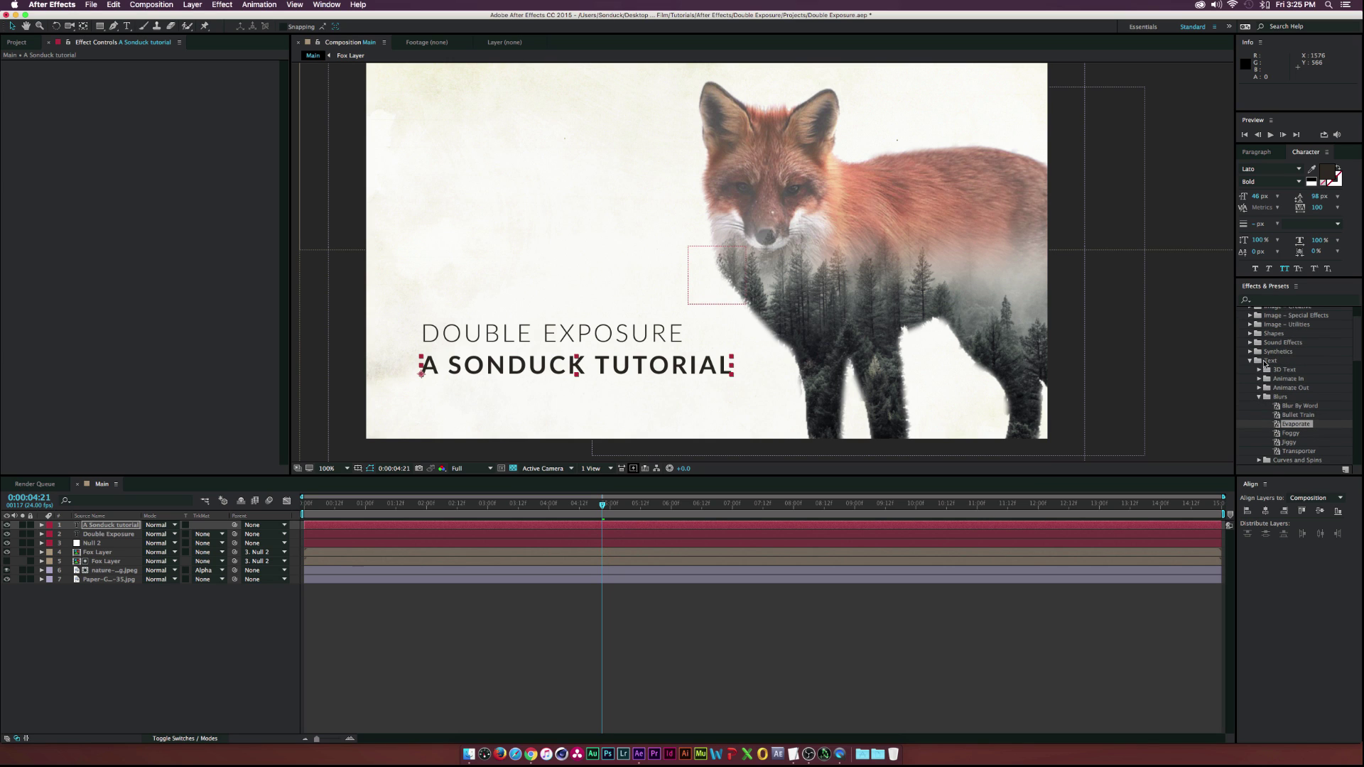
left_click(110, 534, "shift")
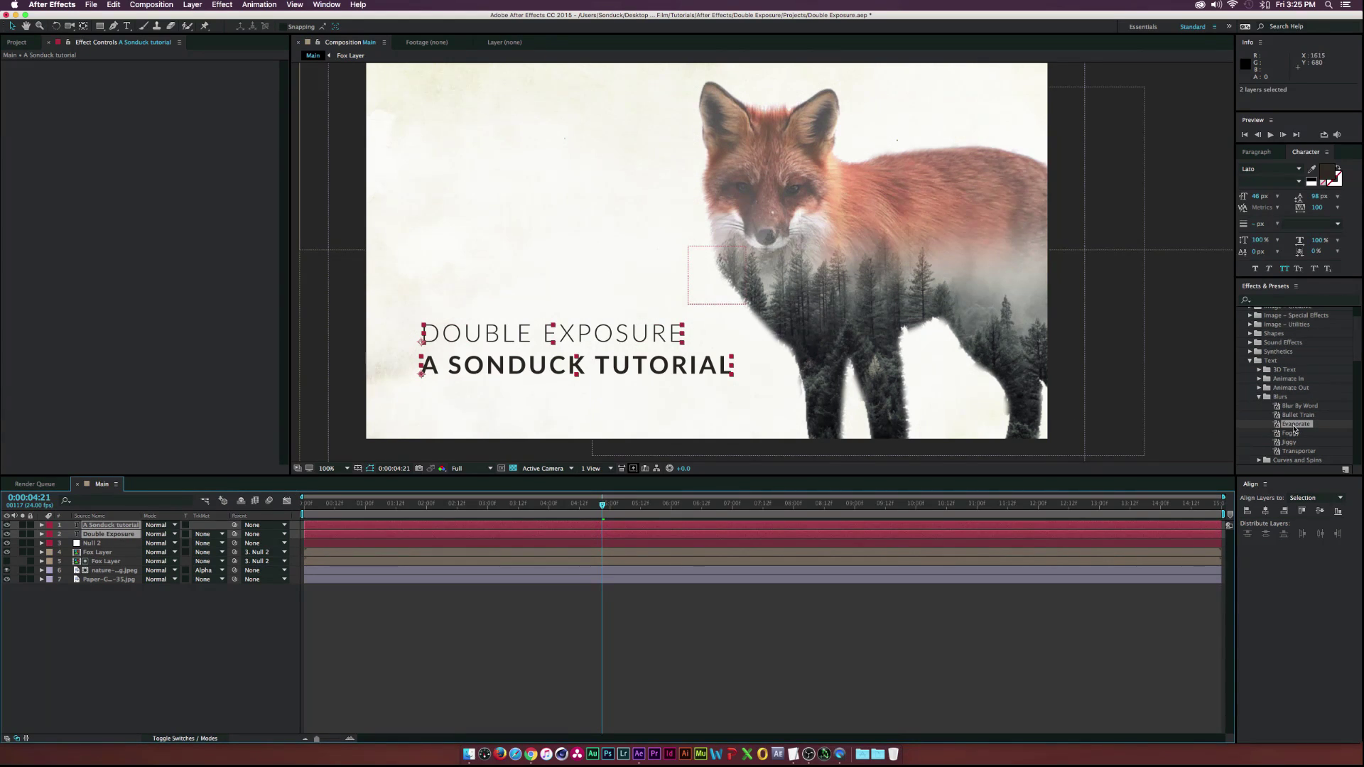
left_click_drag(1295, 429, 478, 344)
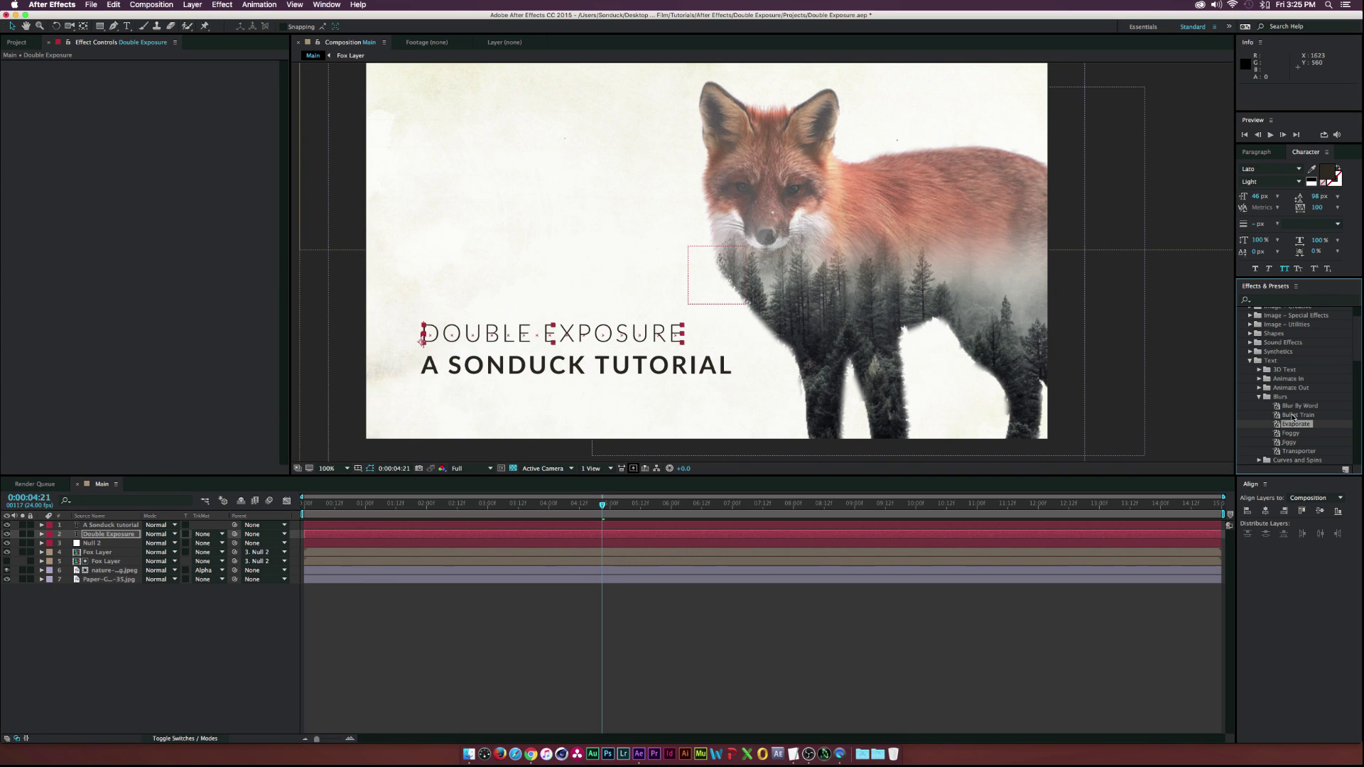
left_click_drag(1295, 424, 594, 377)
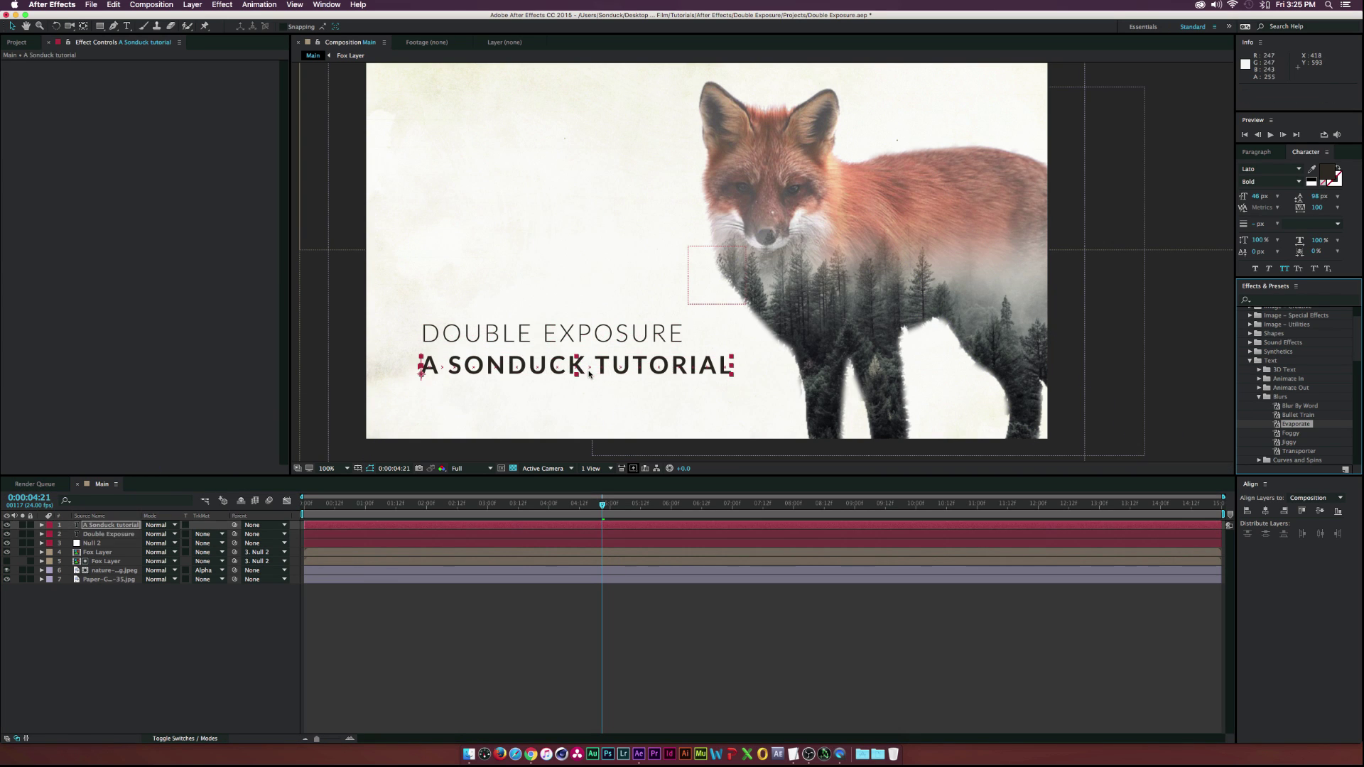
Step: Reveal the Offset keyframes of both title layers and time-reverse them so the text animates in
left_click(94, 535, "shift")
key("u")
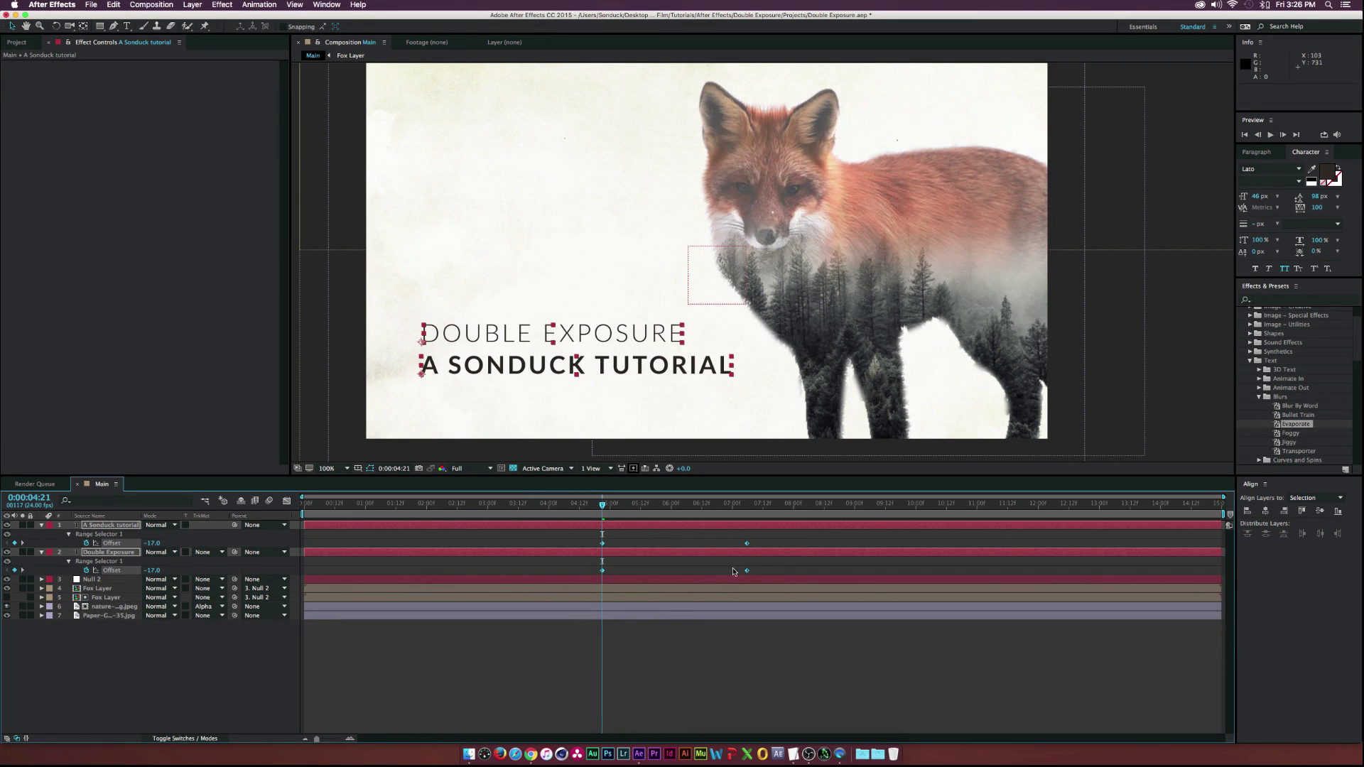
right_click(748, 571)
mouse_move(768, 695)
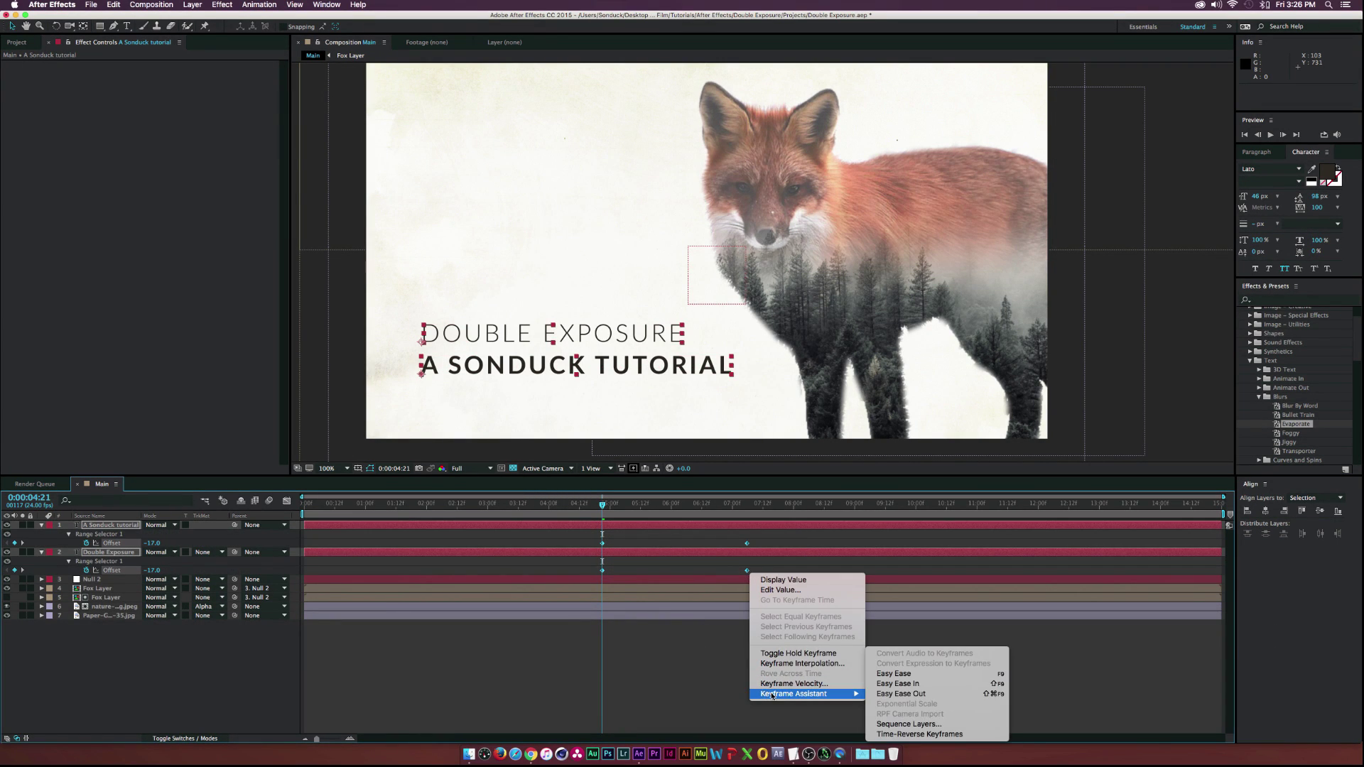
left_click(899, 735)
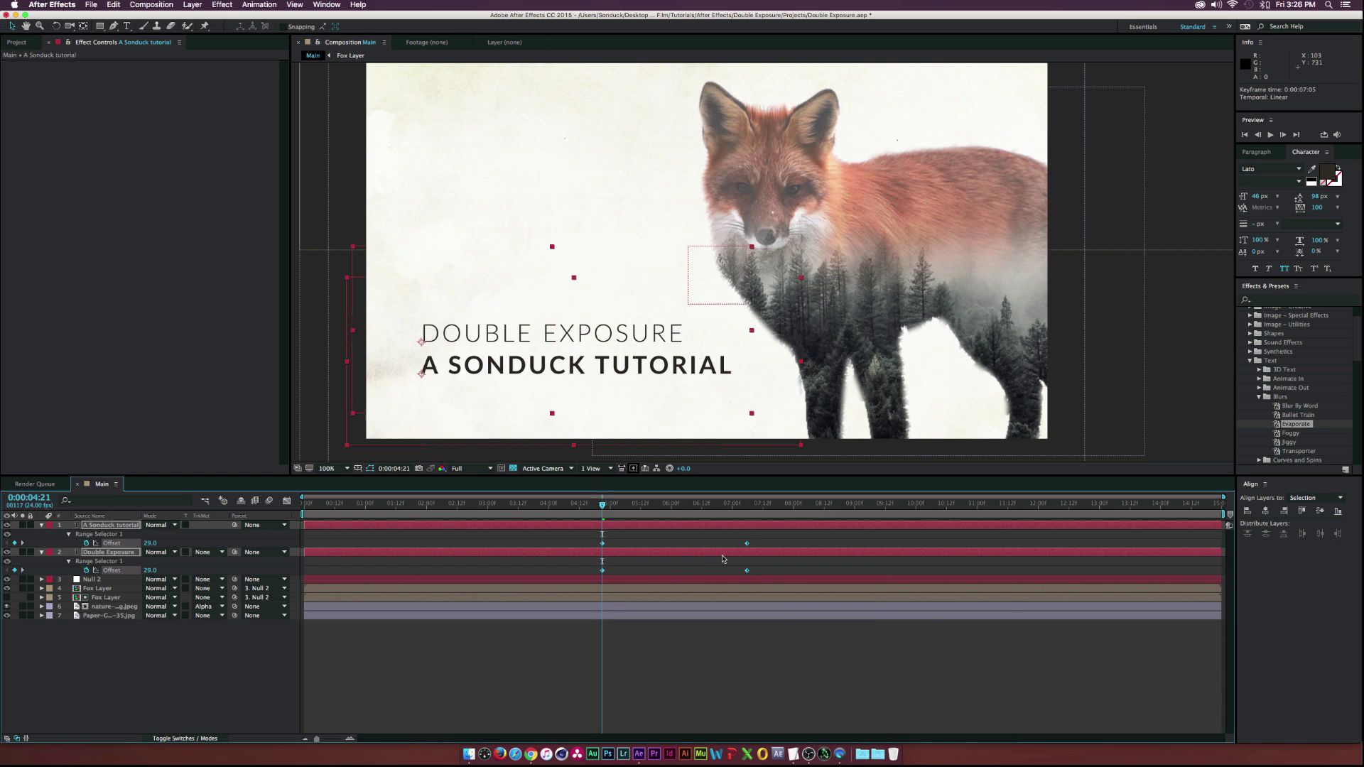
Step: Shorten and stagger the Offset animations, starting "Double Exposure" at 0:00:02:00 and "A Sonduck tutorial" at 0:00:02:18, and check the title reveal
left_click_drag(725, 532, 467, 547)
left_click(602, 571)
left_click(426, 504)
left_click(496, 538)
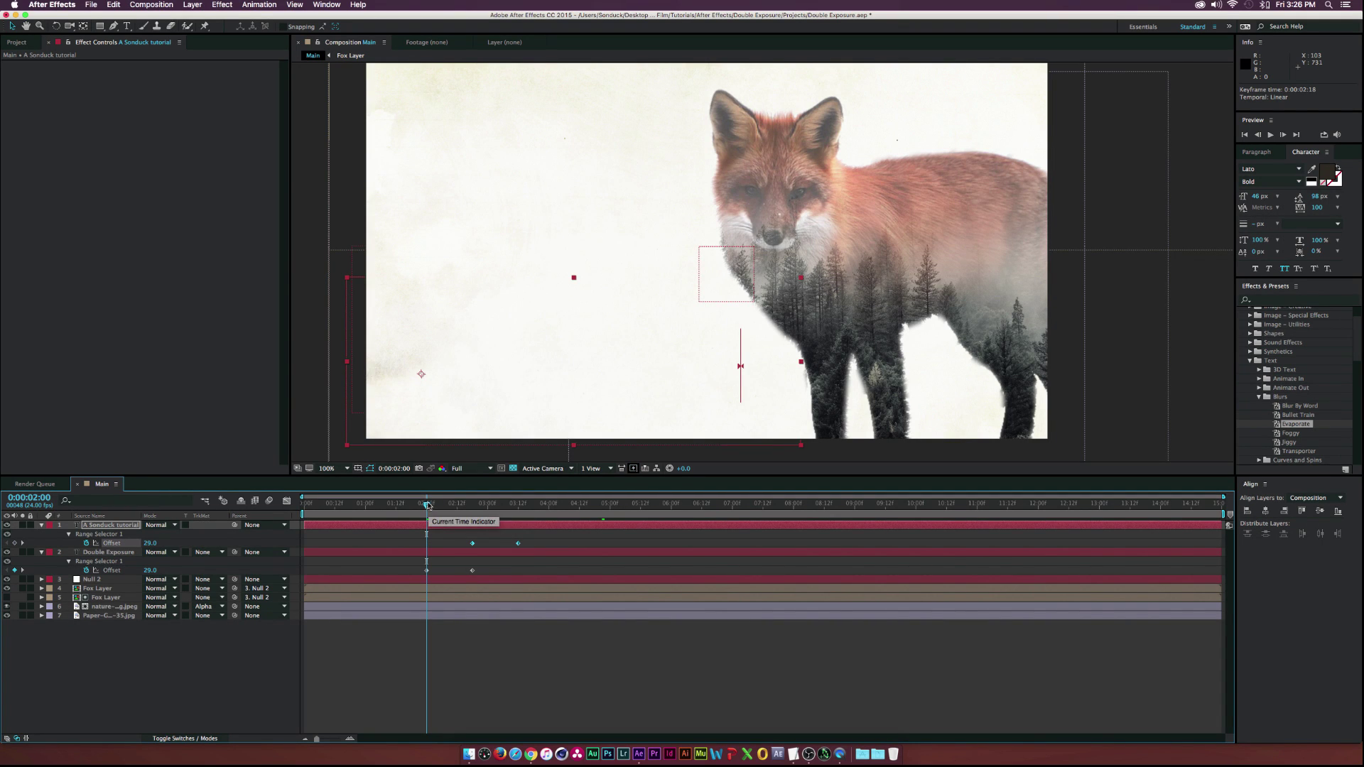
left_click_drag(427, 505, 561, 511)
left_click(85, 704)
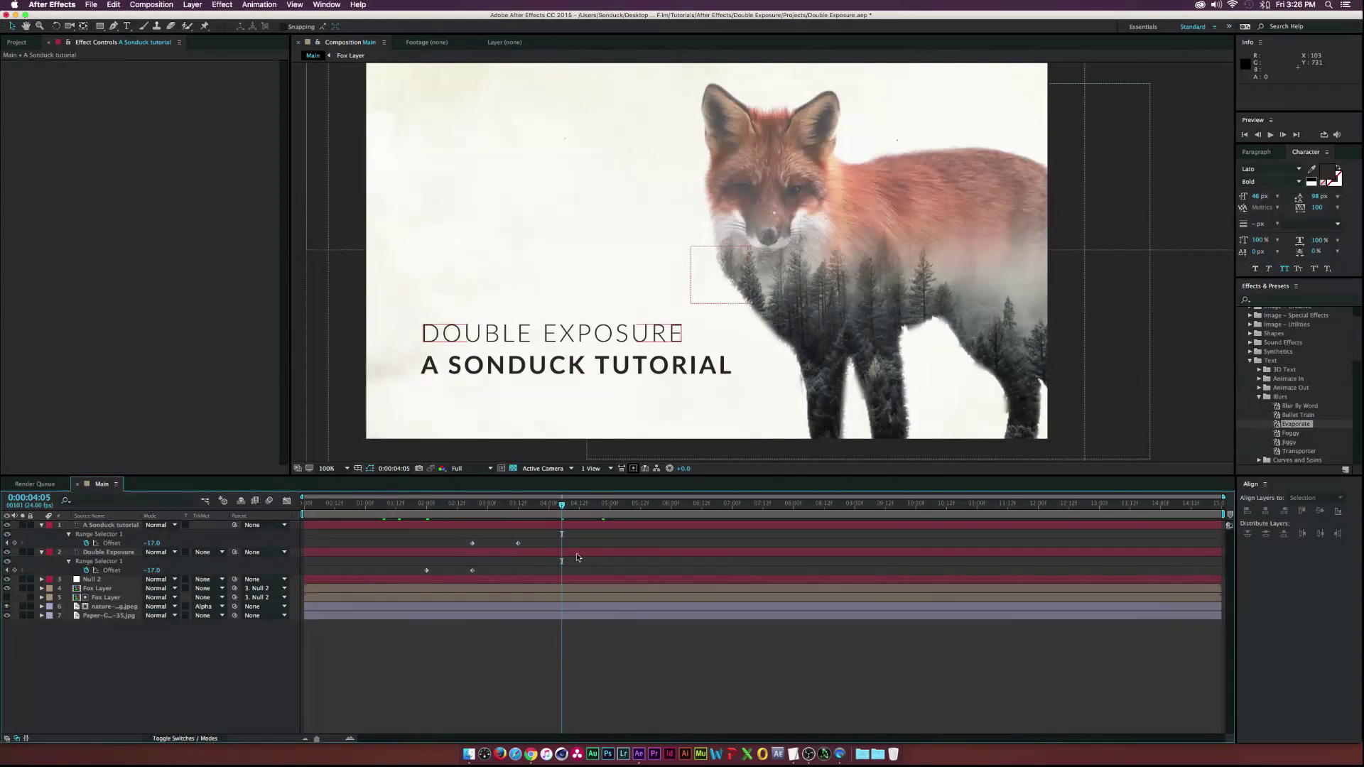
left_click(611, 506)
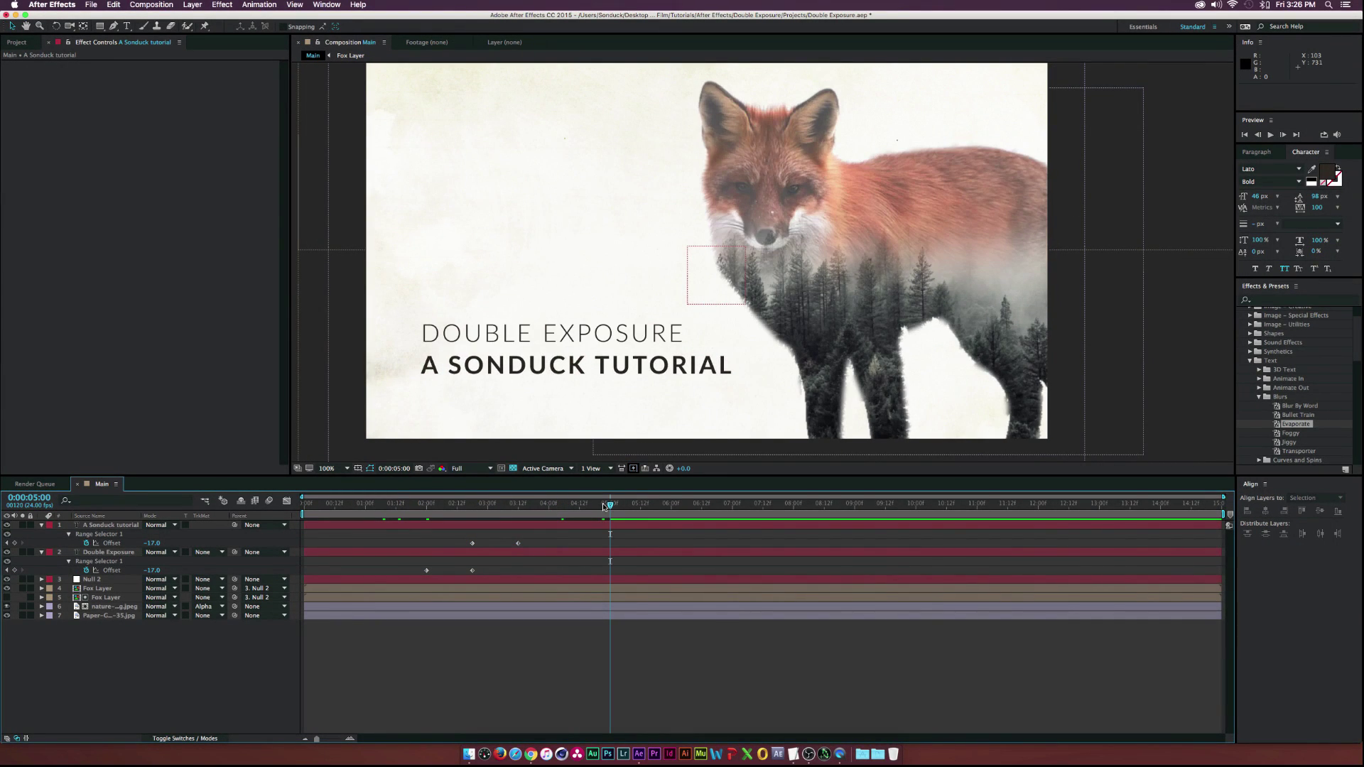